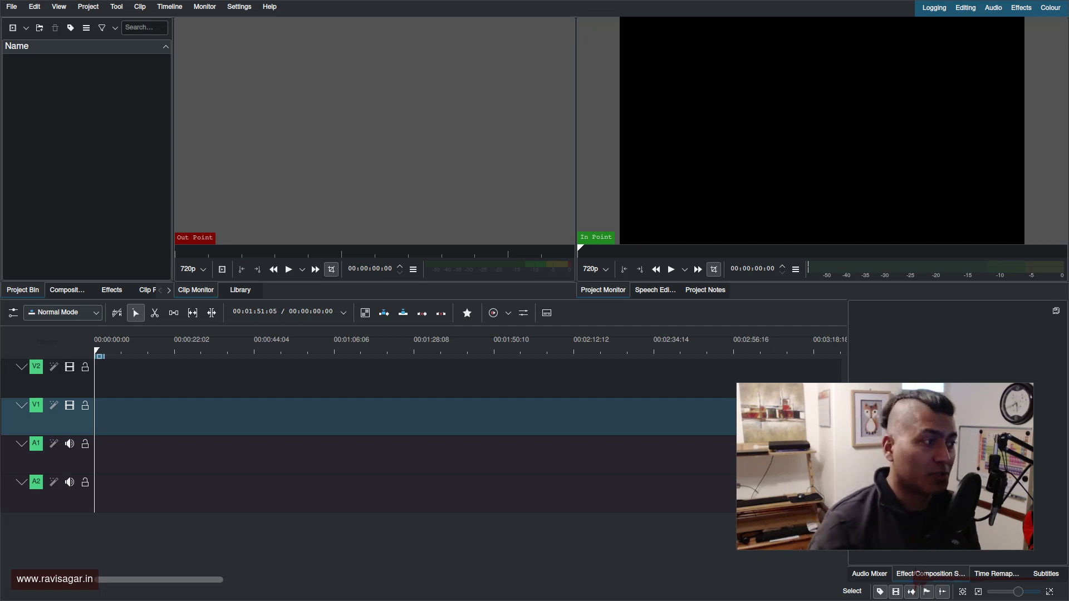
Start a title clip with a white rectangle about 1530 by 205 placed in the upper part of the canvas.
right_click(79, 147)
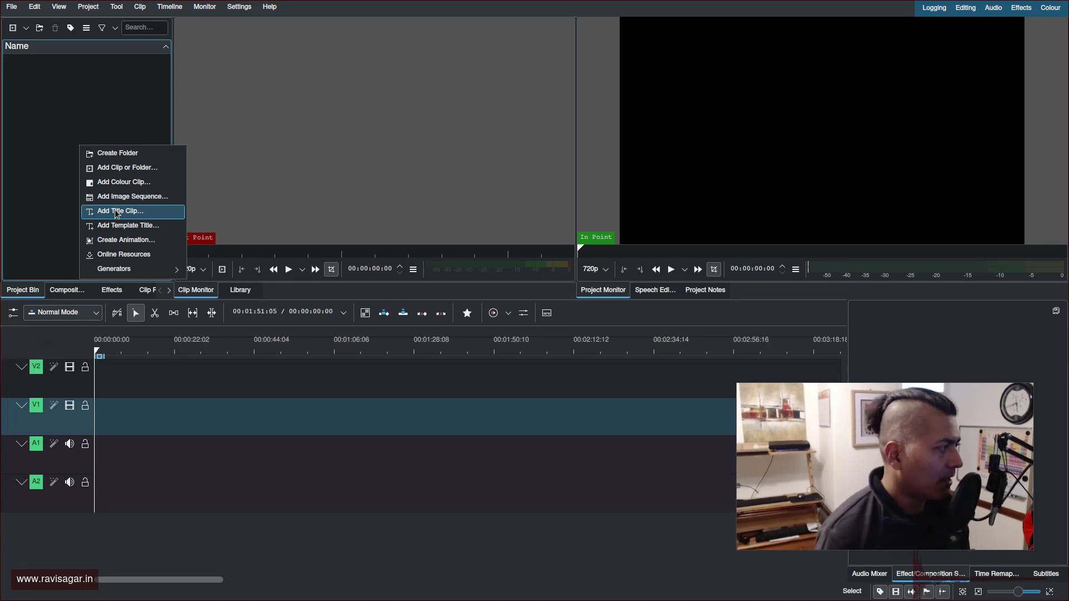
click(117, 213)
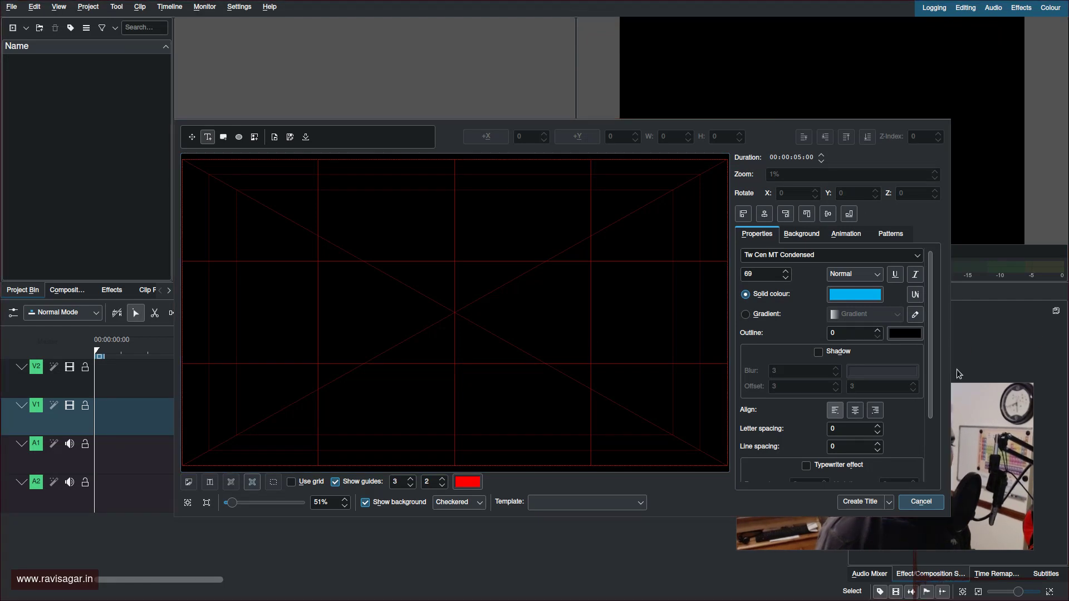
click(994, 492)
drag(902, 497, 1013, 114)
click(882, 170)
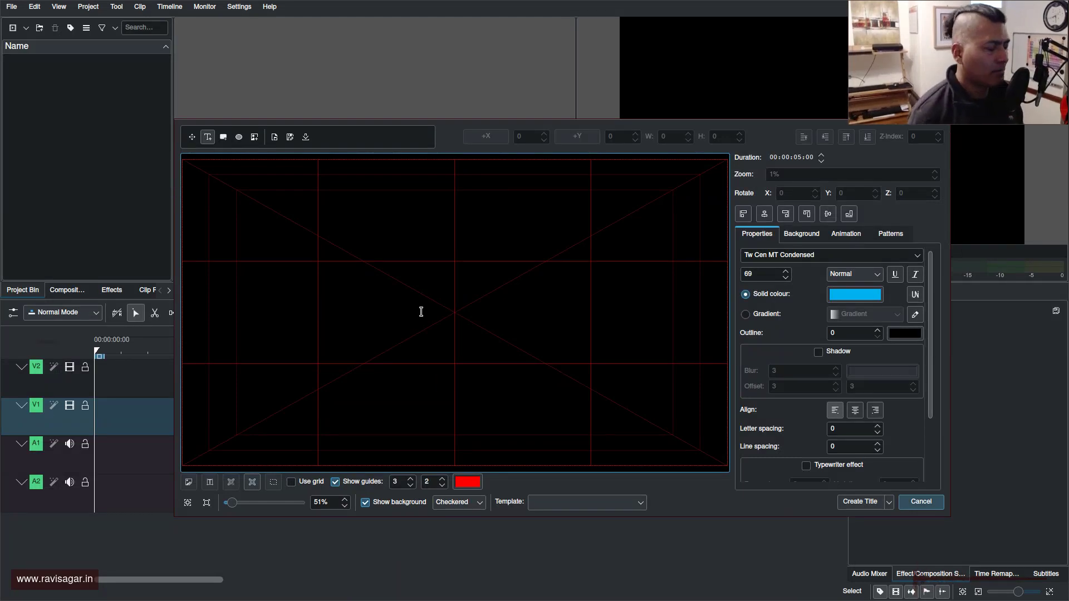
click(224, 137)
drag(237, 294, 671, 353)
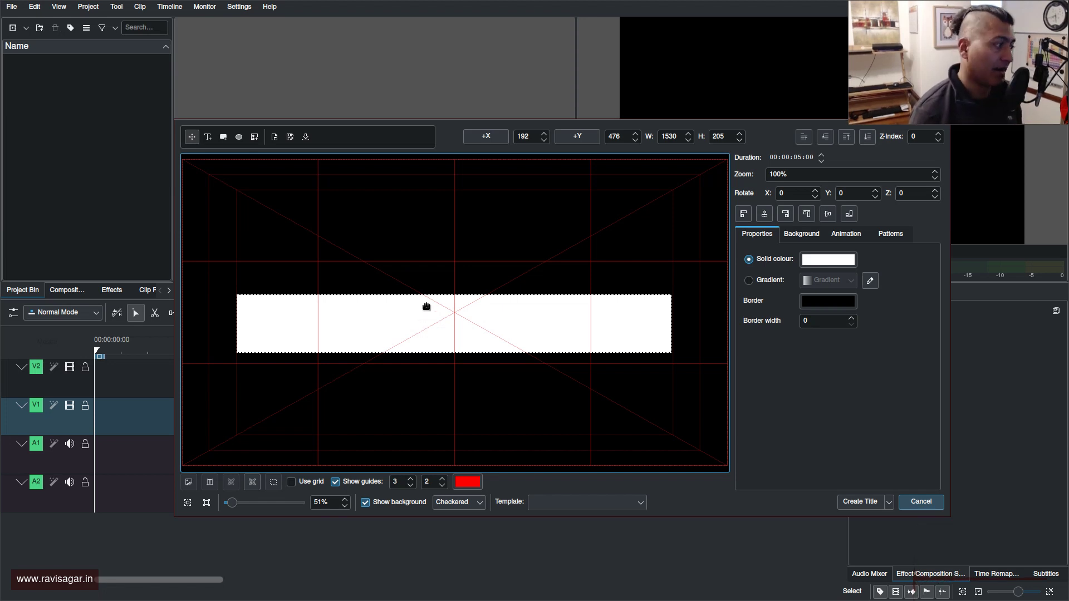
drag(393, 313, 355, 212)
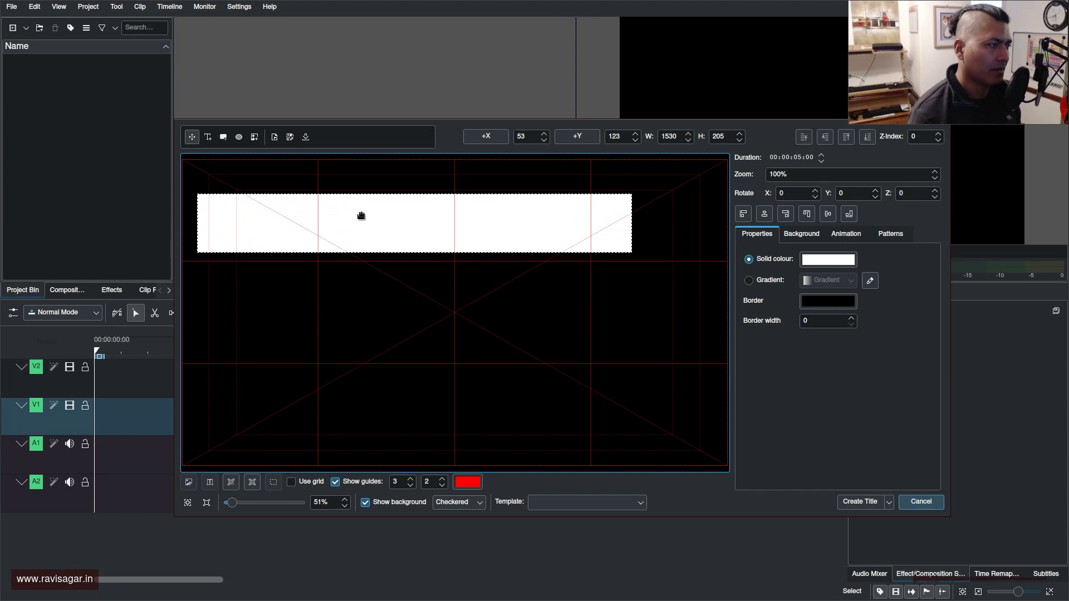
Set the white rectangle's Y position to 130, its width to 1500 and its height to 200.
double_click(624, 138)
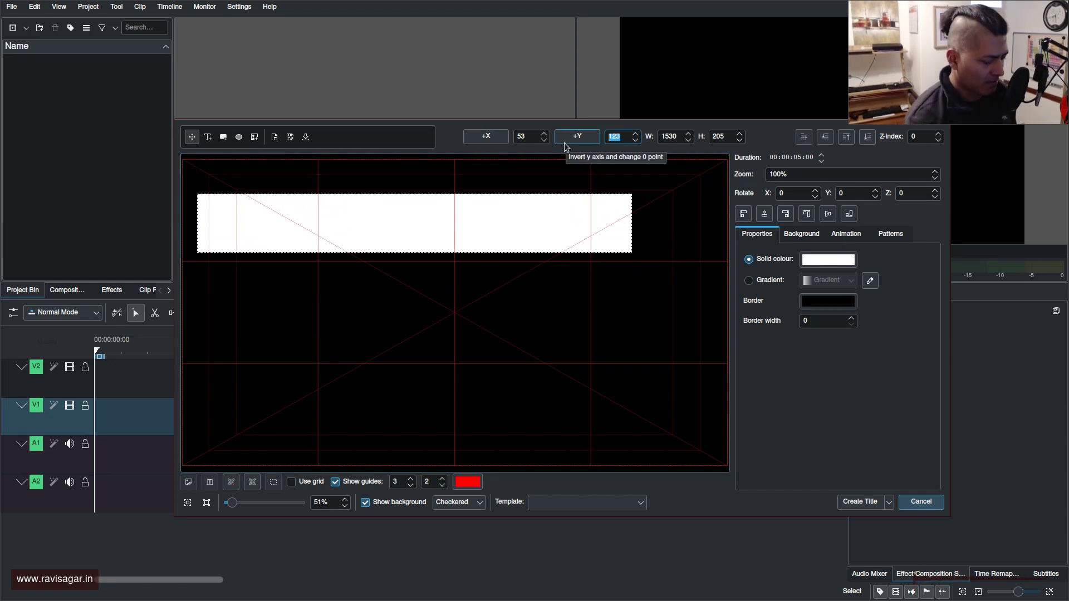
text(130)
key(Tab)
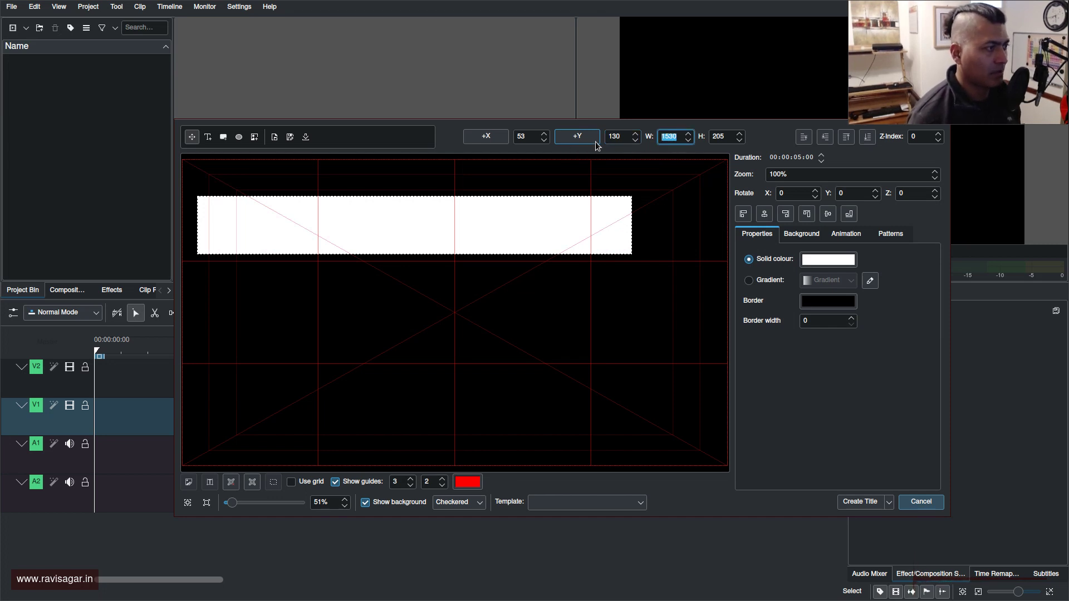
text(1500)
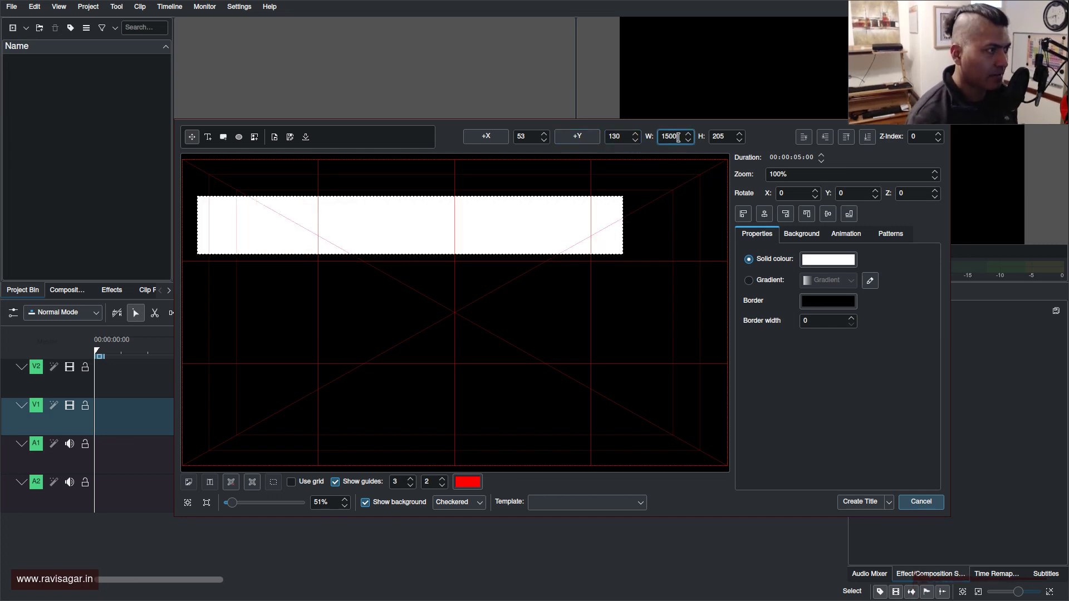
key(Tab)
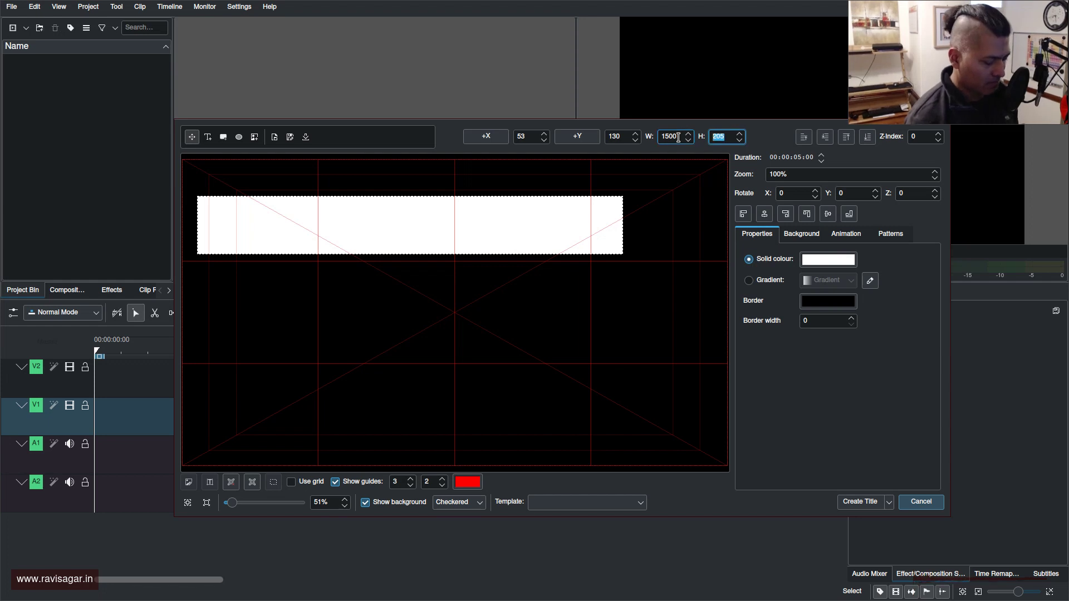
text(200)
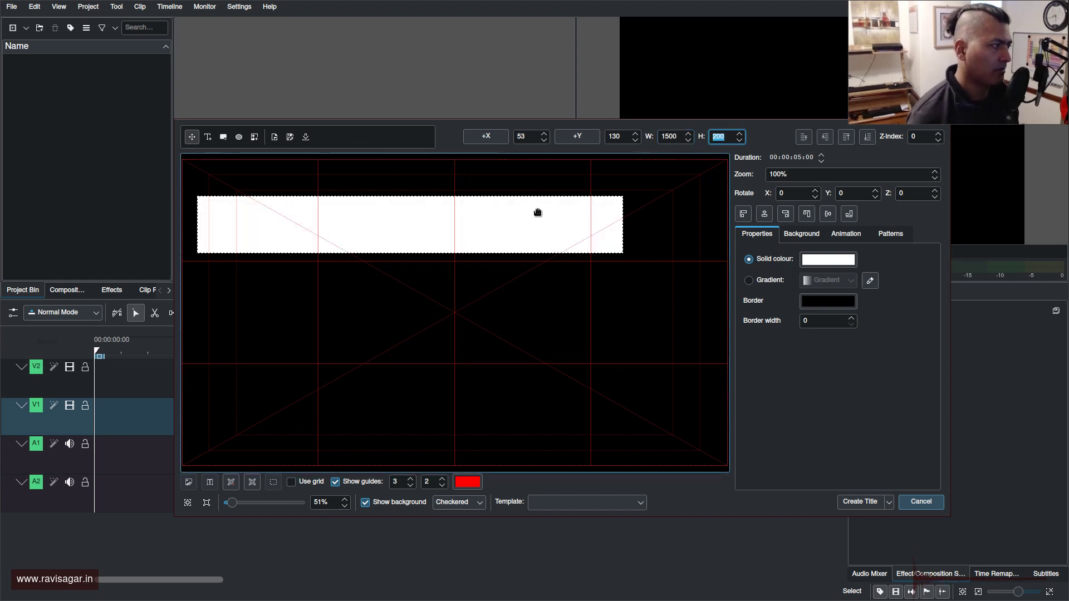
Centre the white rectangle horizontally and vertically on the canvas.
drag(418, 228, 472, 215)
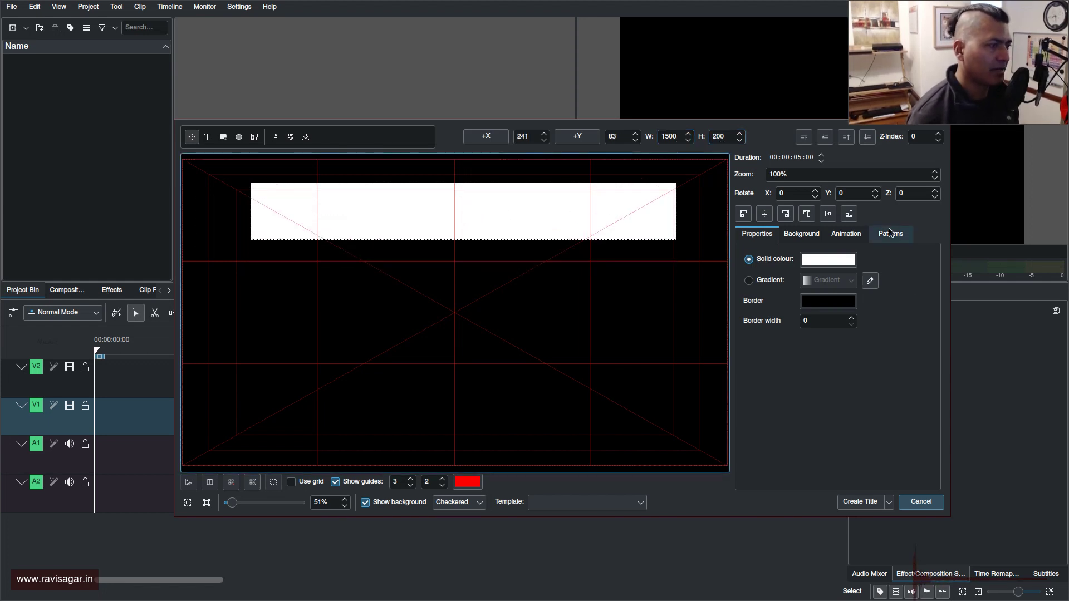
click(764, 215)
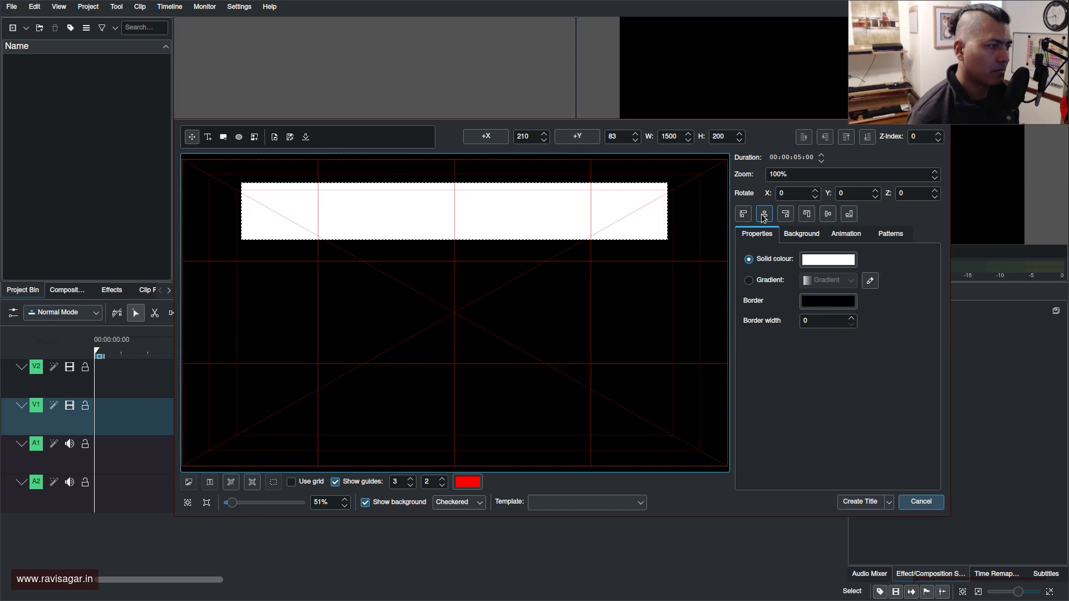
click(828, 217)
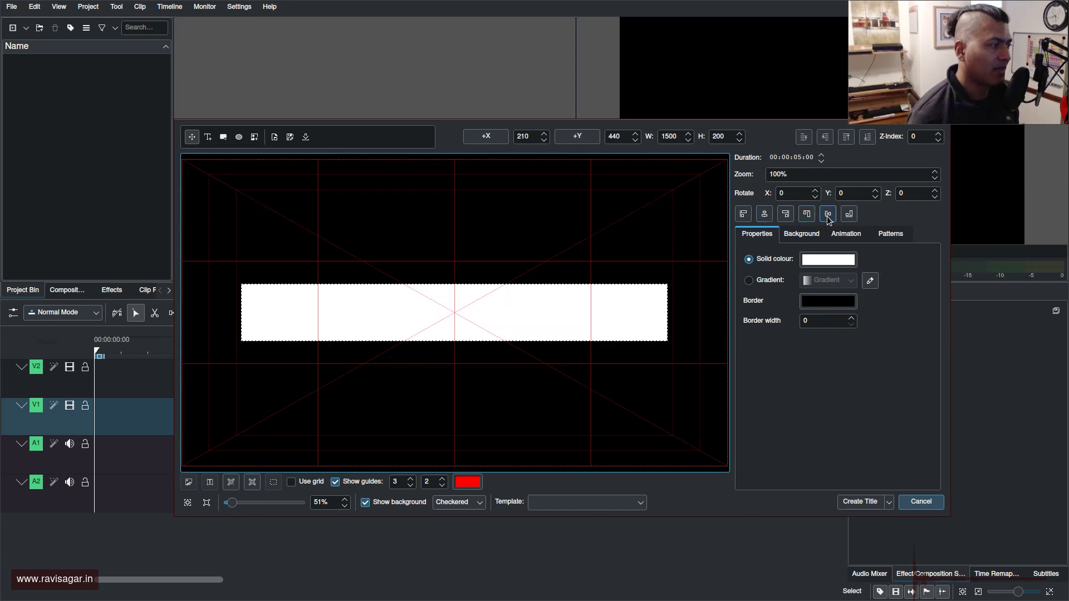
Draw a second rectangle about 457 by 80 above the white bar and fill it with solid red.
click(221, 138)
mouse_move(477, 303)
mouse_down()
mouse_move(496, 322)
mouse_move(602, 308)
mouse_move(607, 326)
mouse_move(579, 244)
mouse_up()
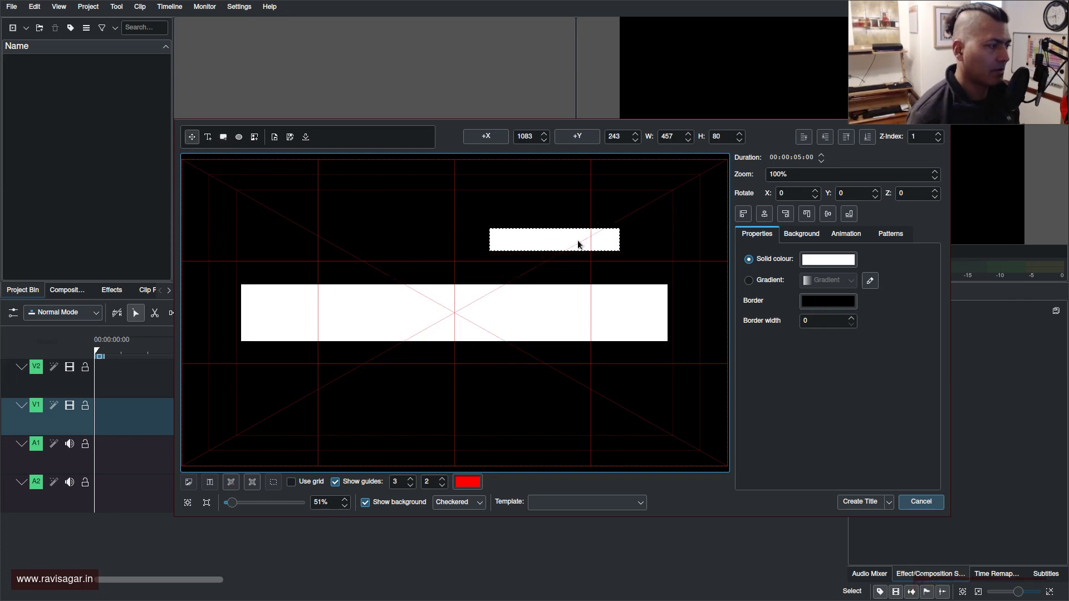
click(827, 259)
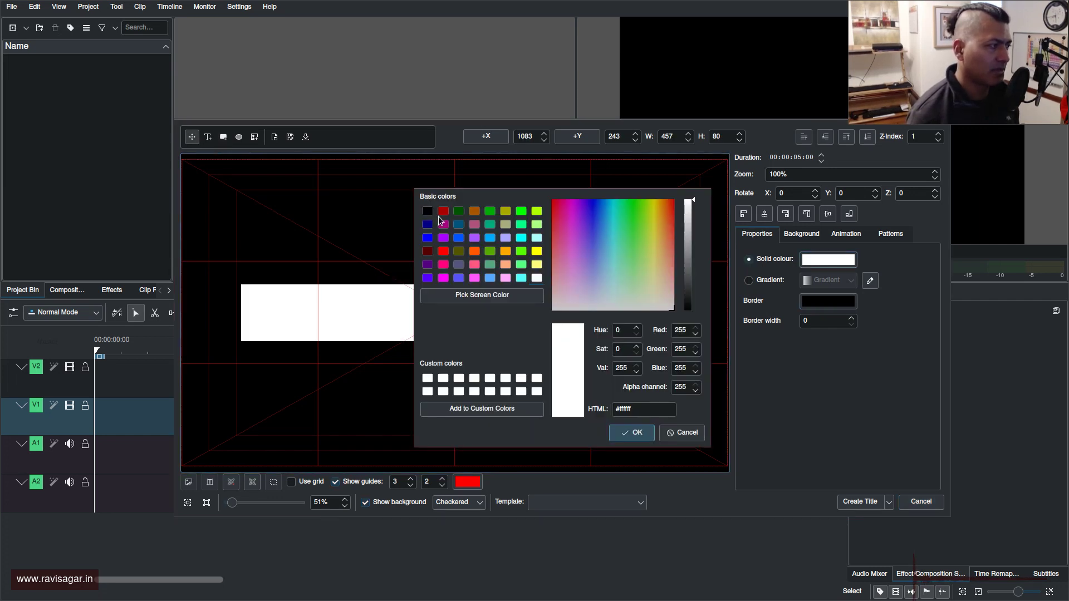
click(444, 251)
click(634, 433)
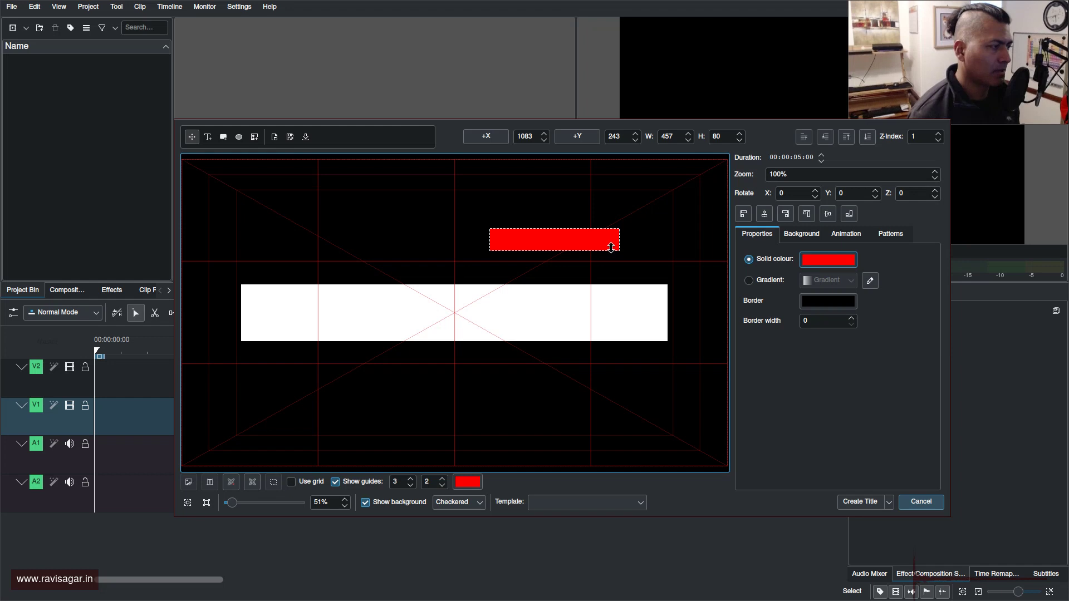
Enlarge the red rectangle's height to about 131 and place it near the white bar's right end, vertically centred on the canvas.
drag(608, 250, 595, 319)
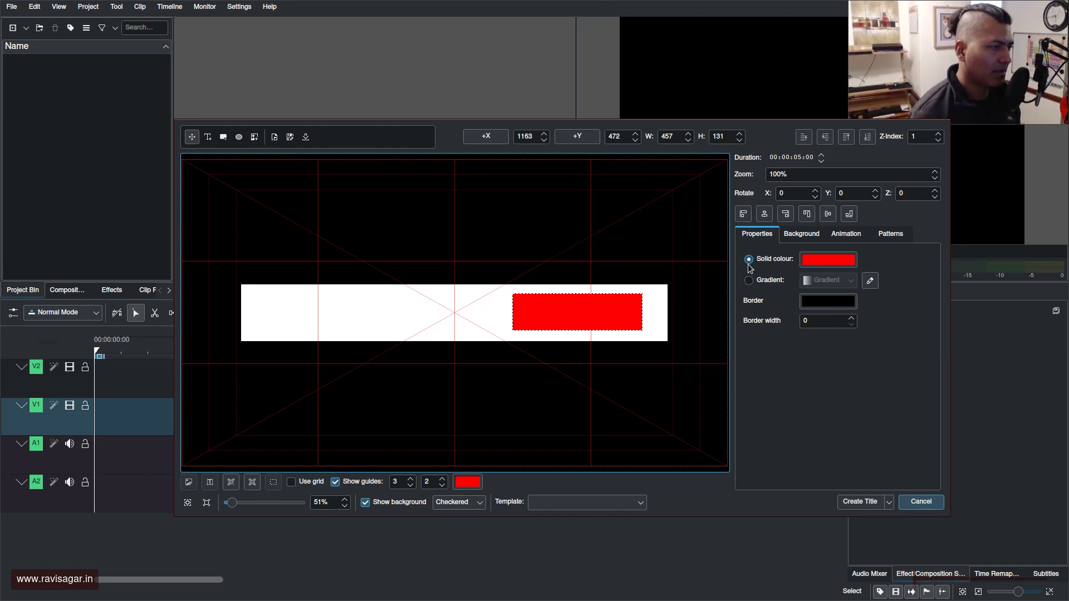
click(827, 217)
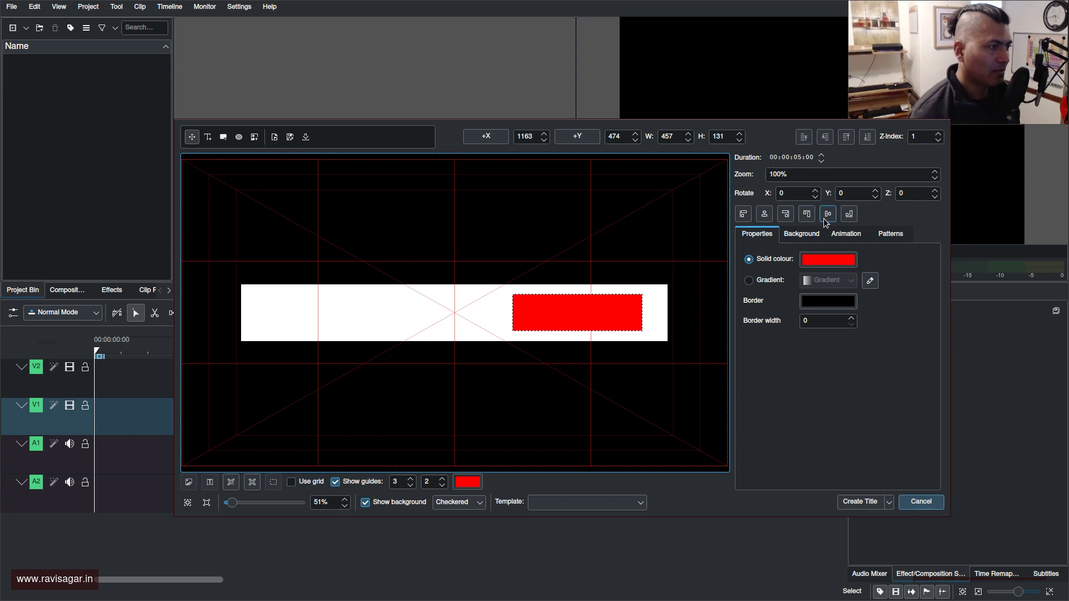
click(765, 217)
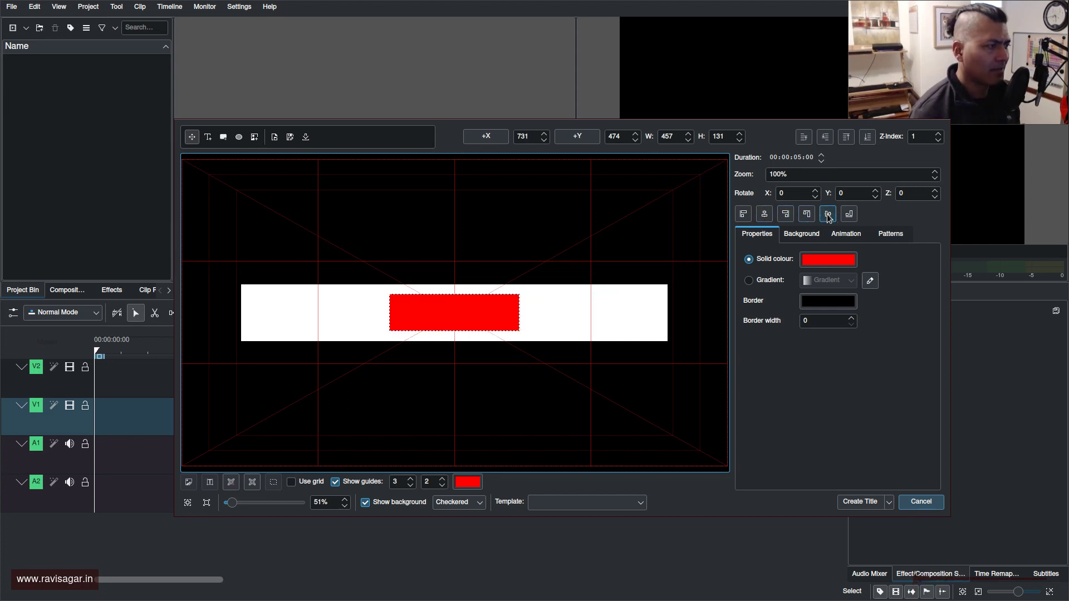
drag(485, 313, 624, 335)
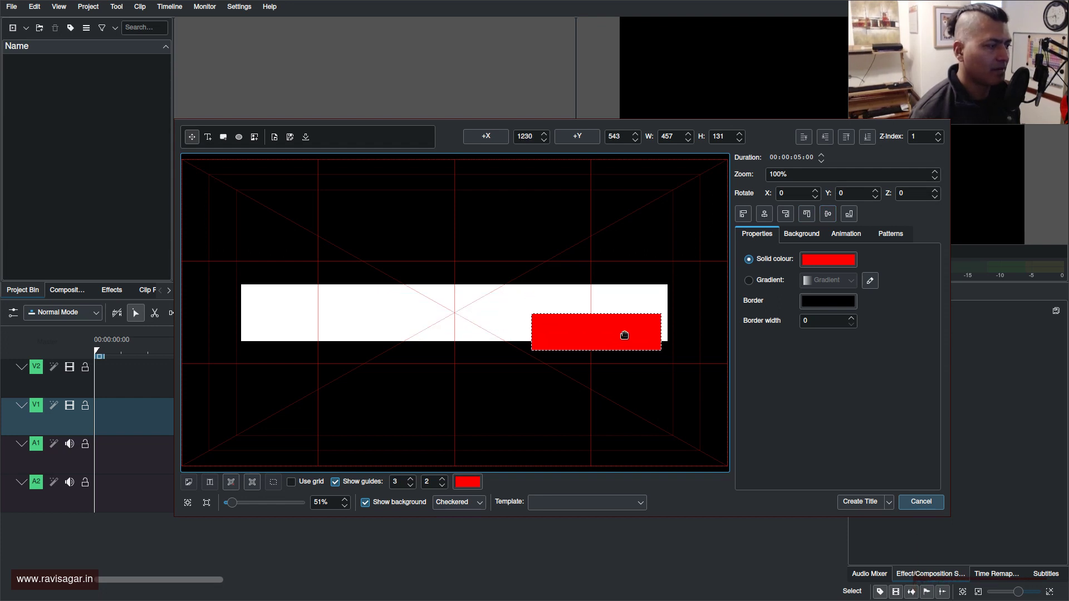
click(827, 219)
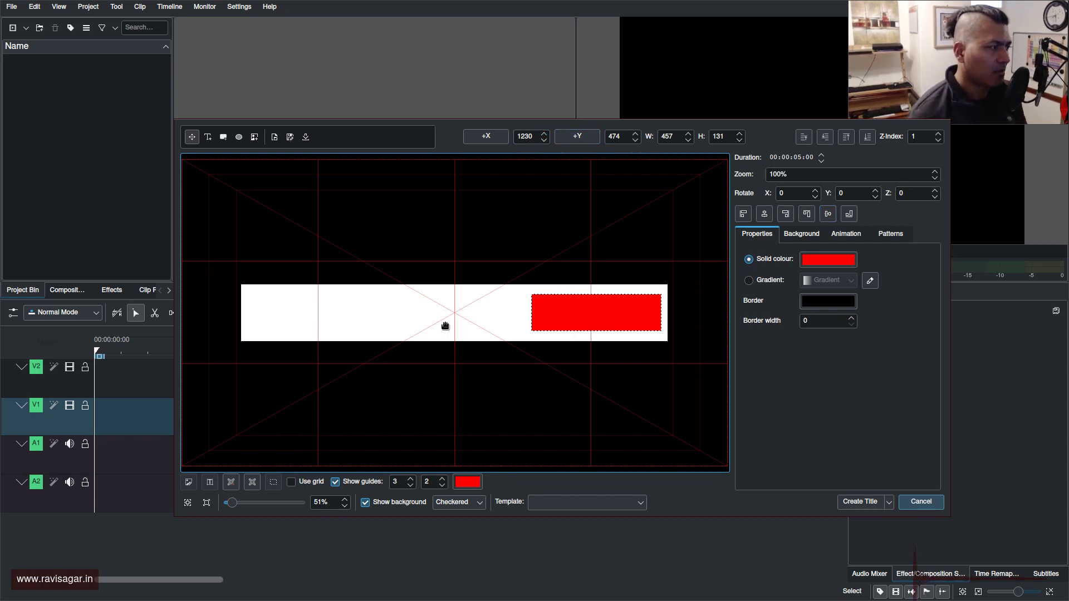
click(421, 308)
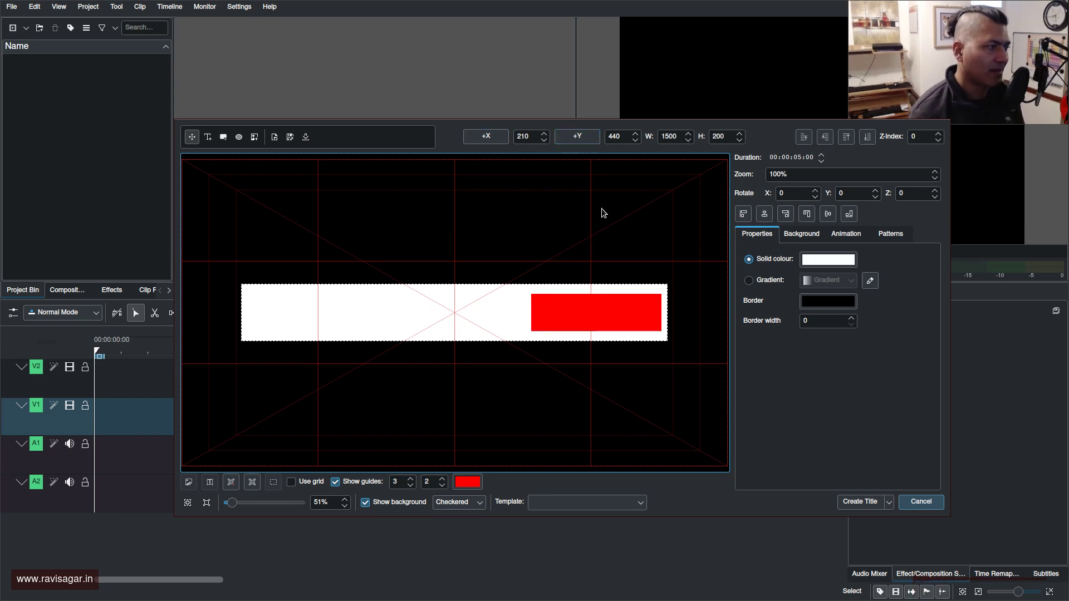
click(580, 312)
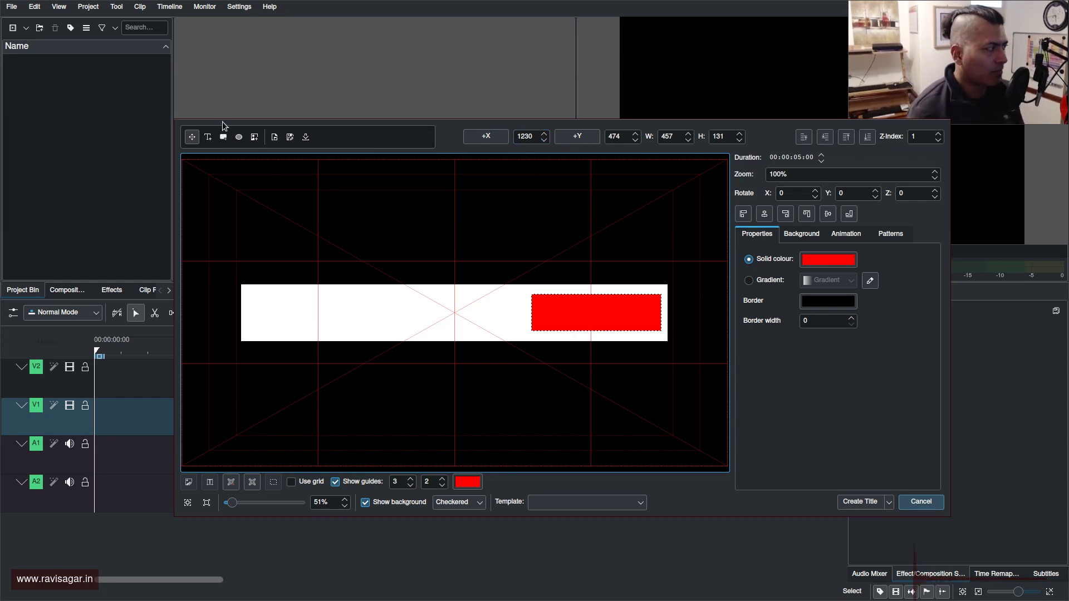
Add the text "SUBSCRIBE" on the red rectangle and colour it white.
click(208, 137)
click(556, 307)
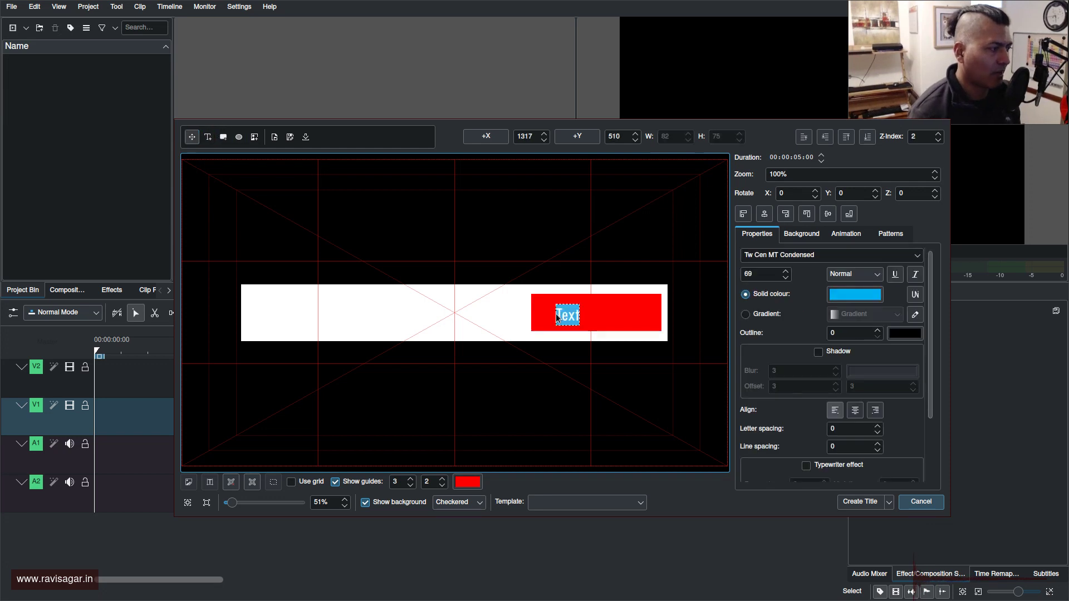
text(S)
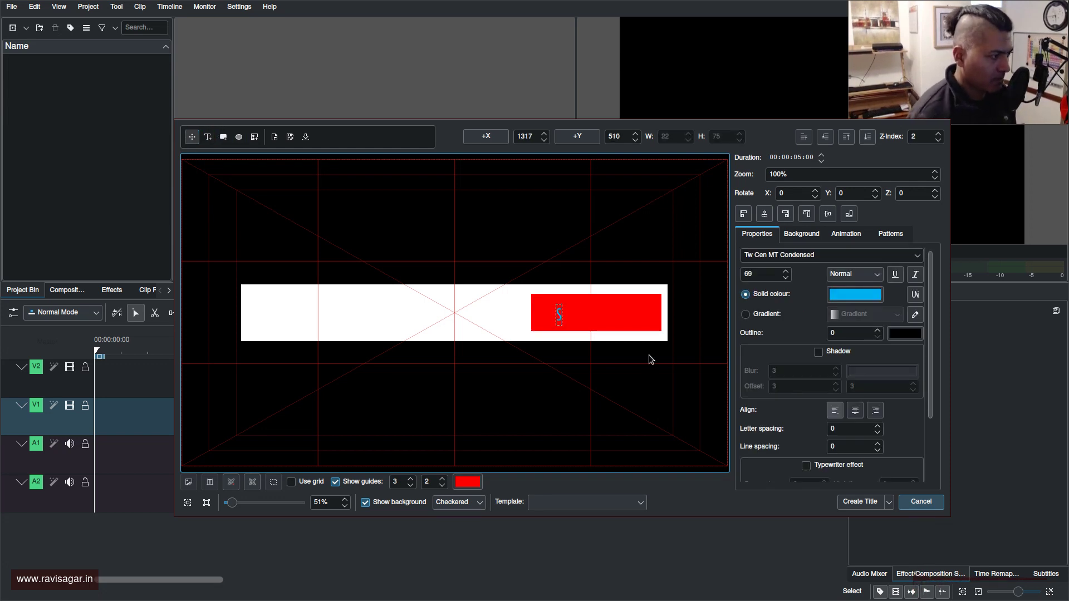
text(UBSCR)
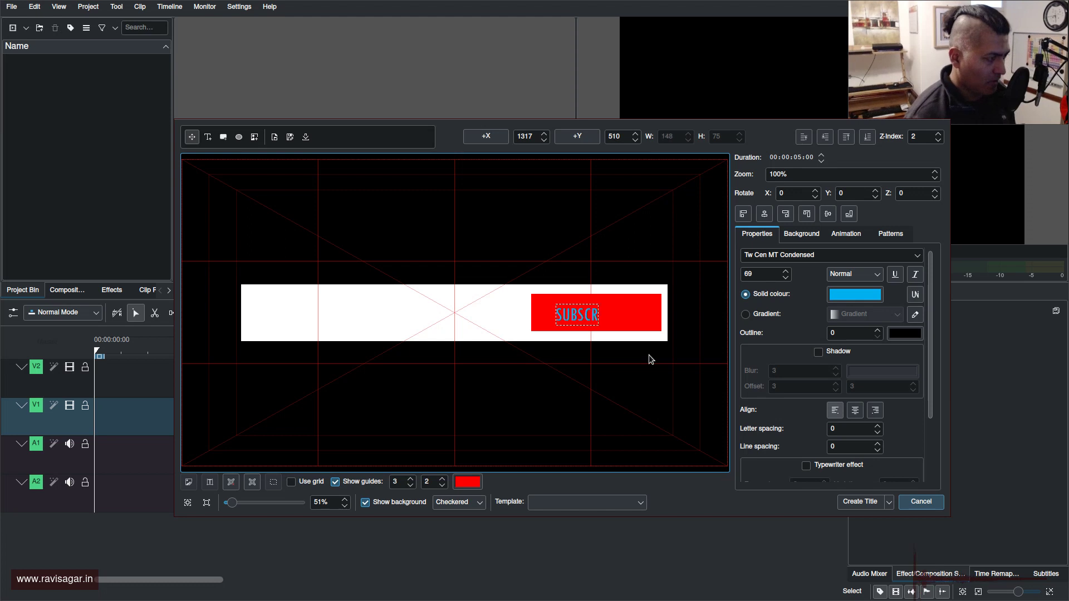
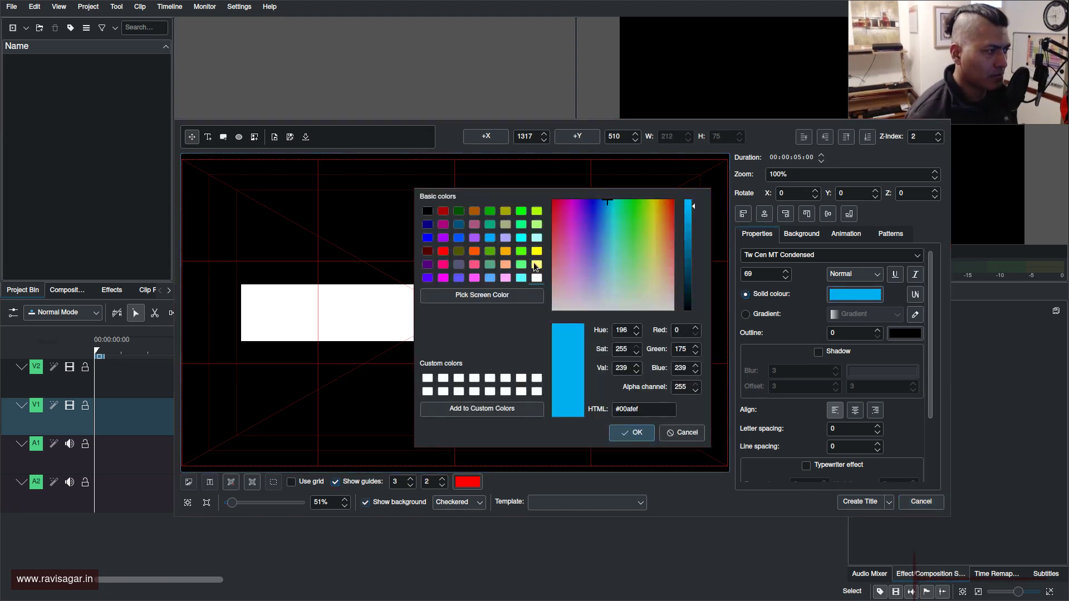
click(428, 379)
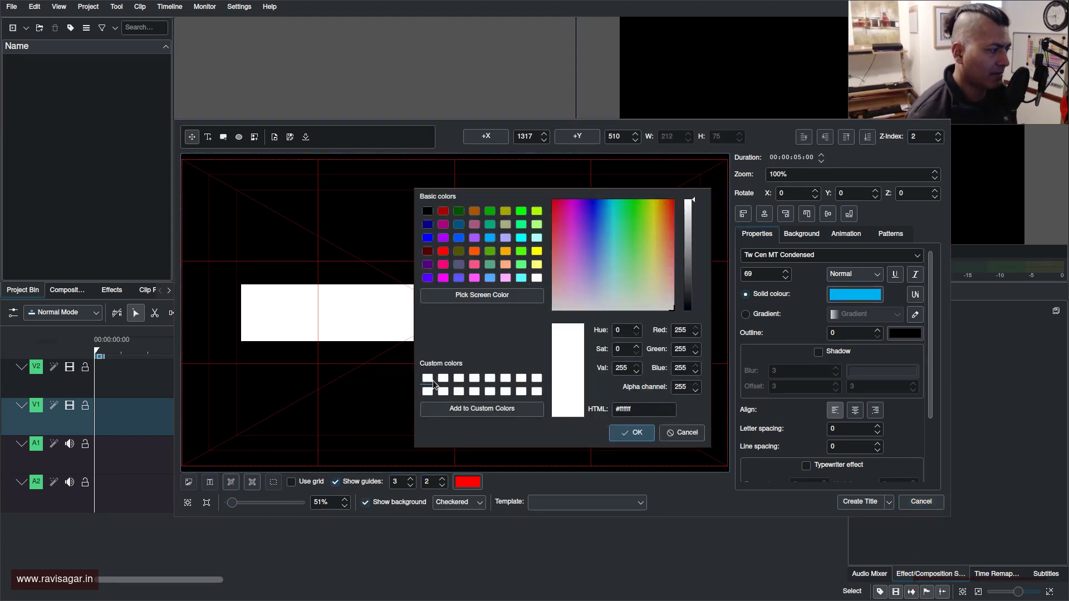
click(624, 433)
Increase the SUBSCRIBE text's font size to 111 and position the text in the middle of the red rectangle.
click(762, 275)
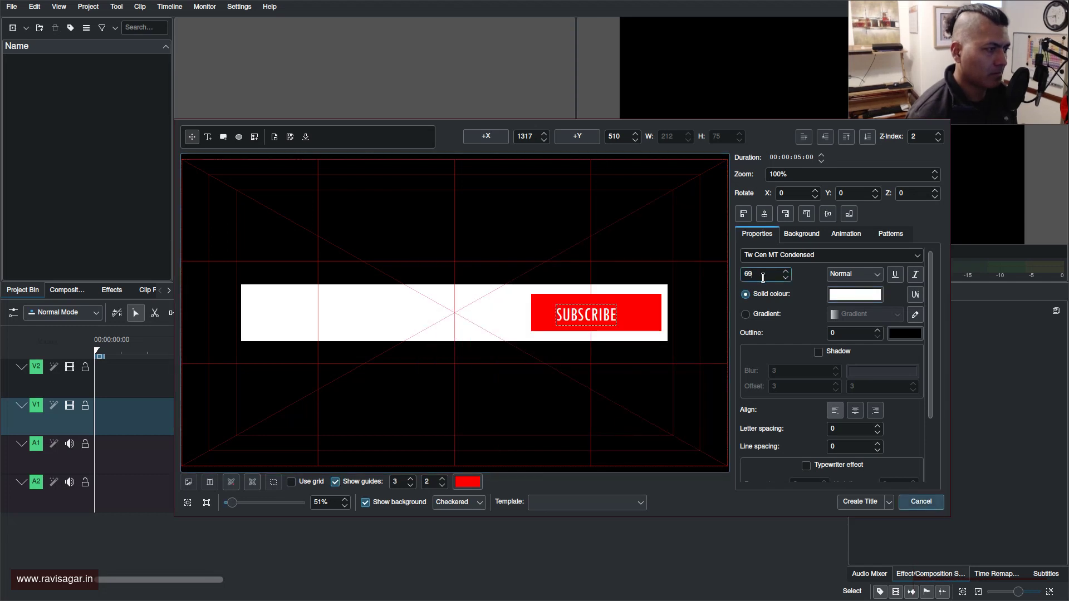
scroll(761, 275, up, 11)
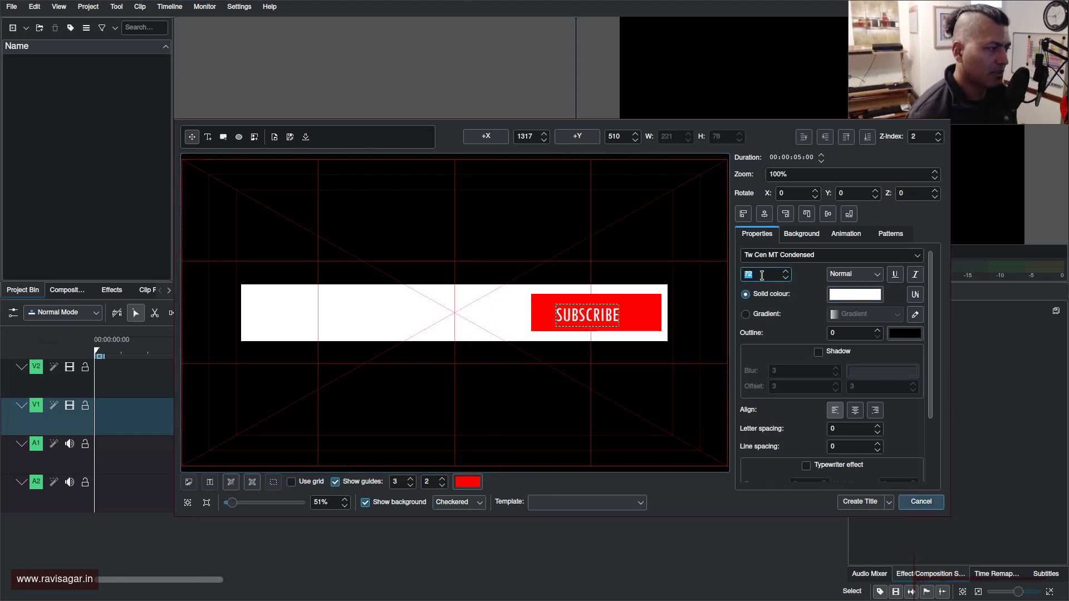
scroll(761, 275, up, 20)
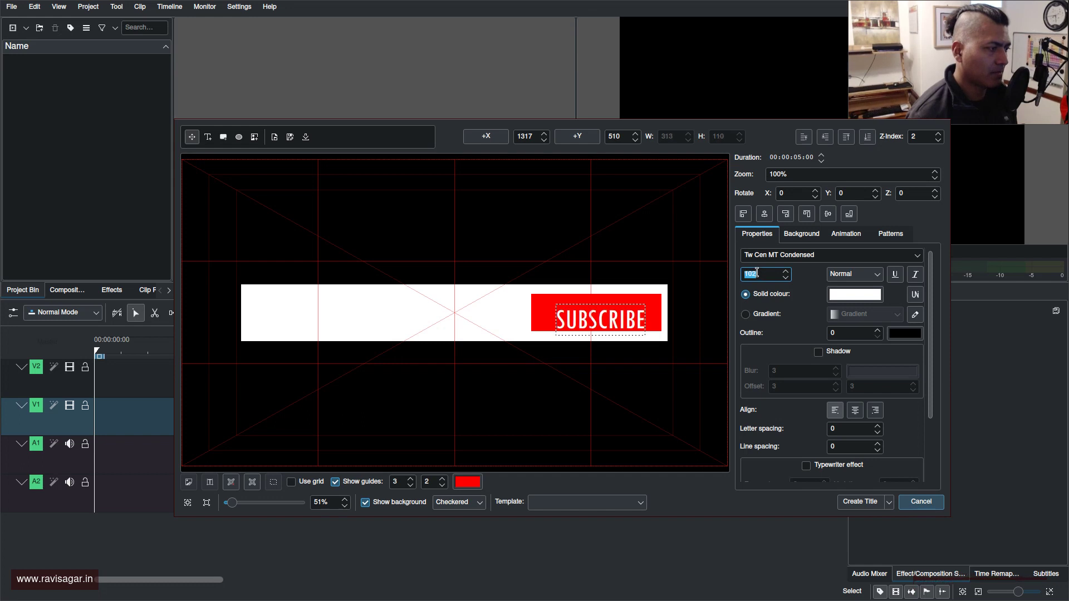
scroll(756, 272, up, 4)
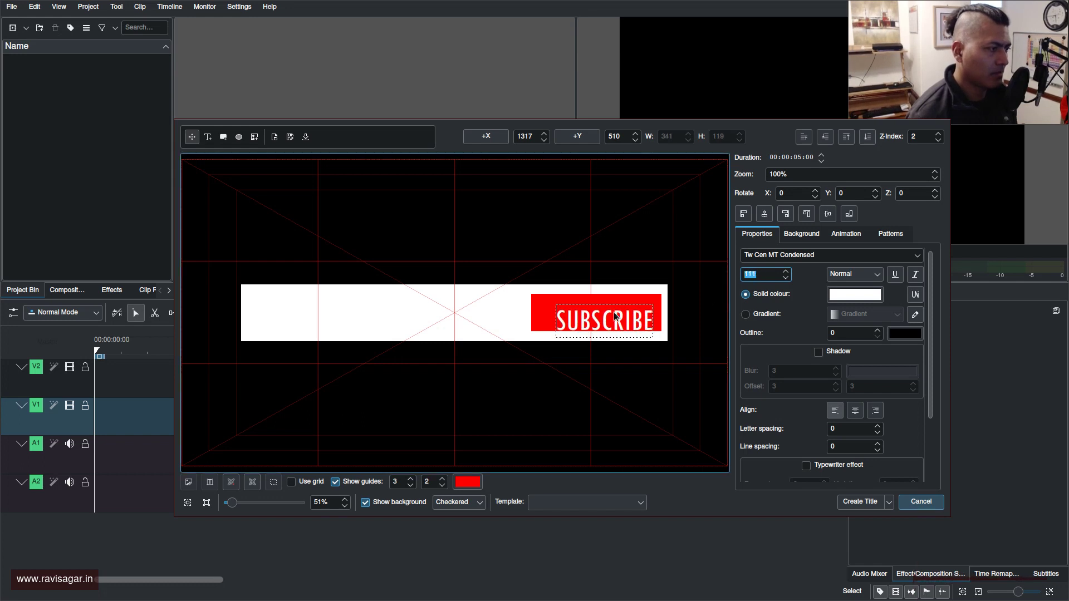
drag(557, 320, 633, 314)
click(671, 349)
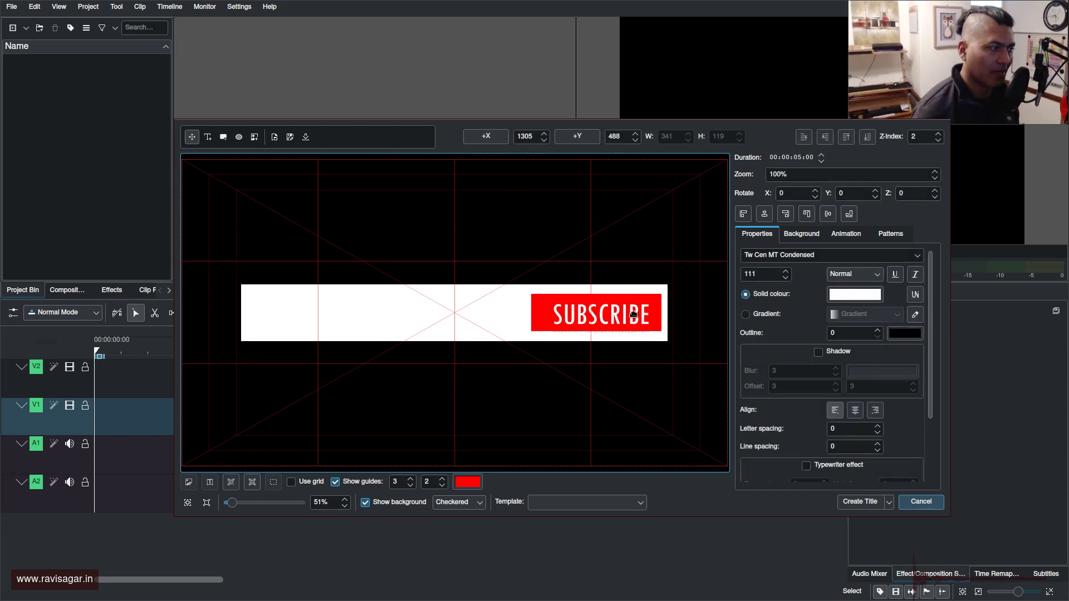
Centre the red rectangle and the SUBSCRIBE text horizontally on the canvas, and centre the text vertically as well.
click(543, 312)
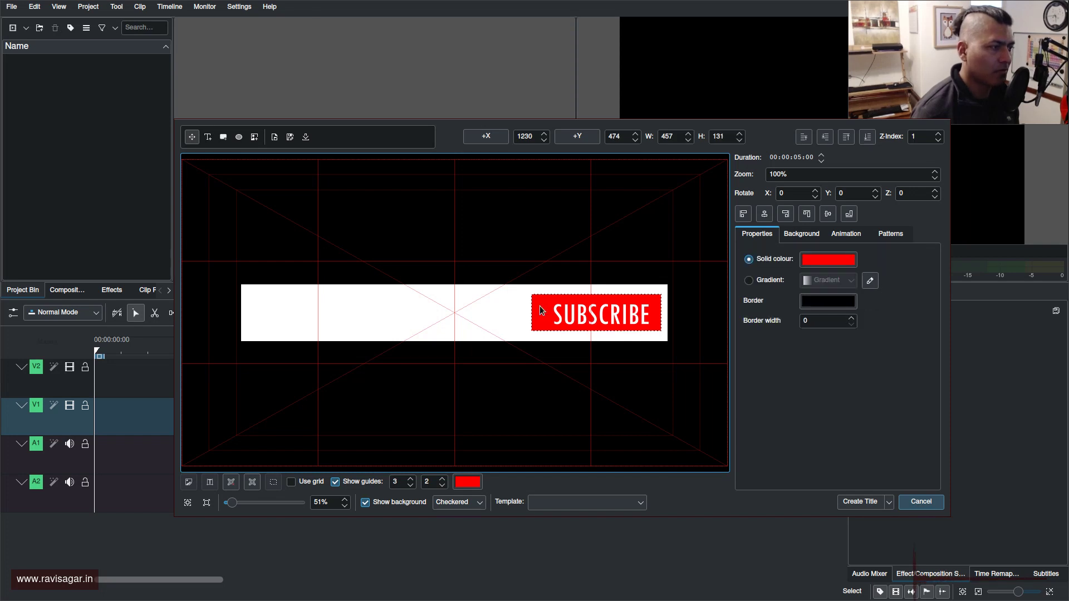
click(782, 216)
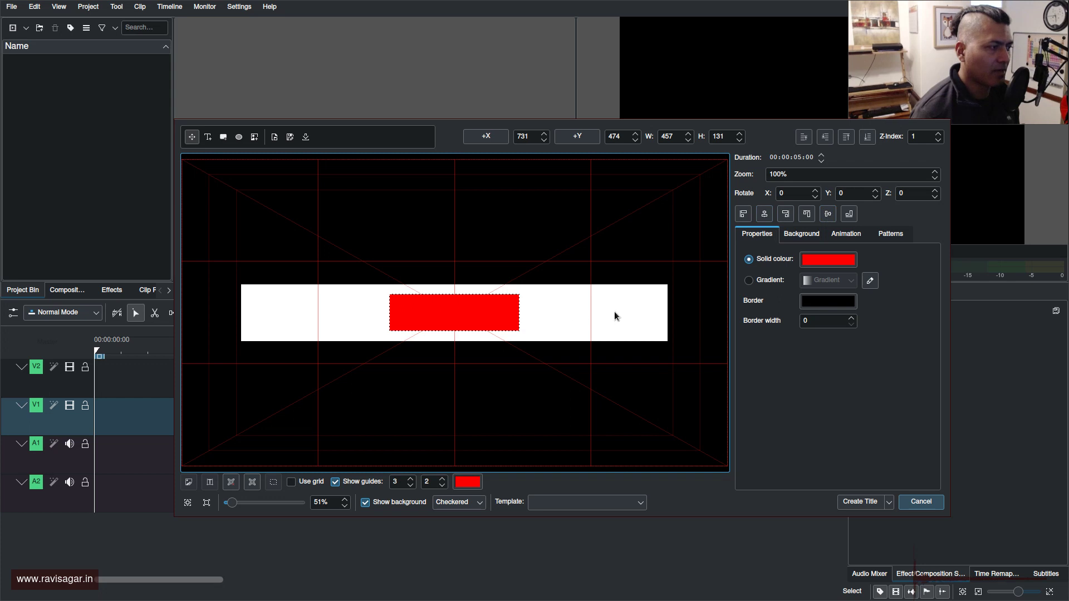
click(614, 314)
click(765, 214)
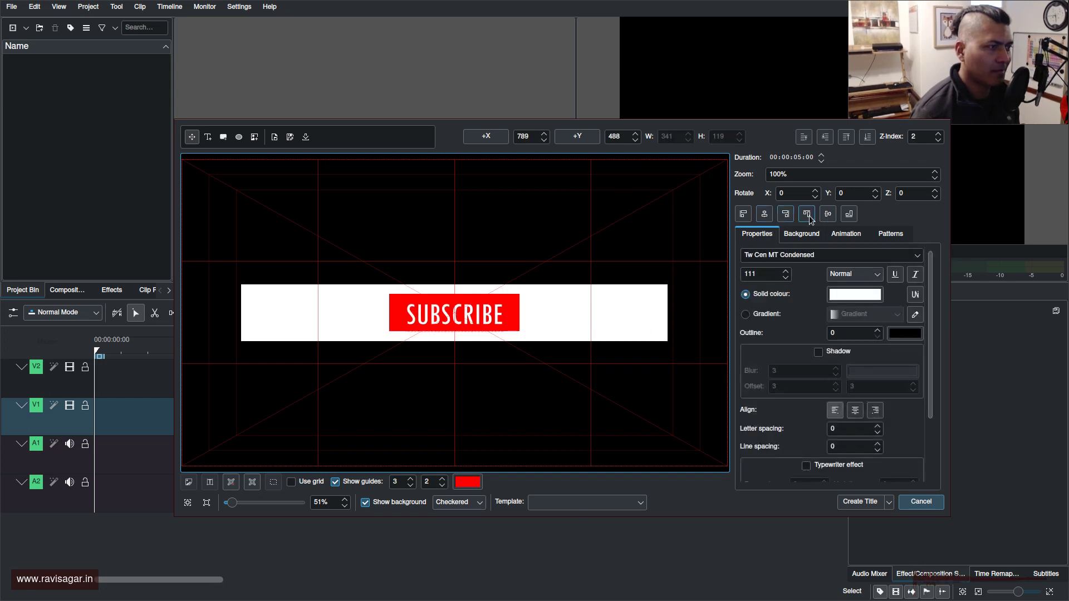
click(828, 214)
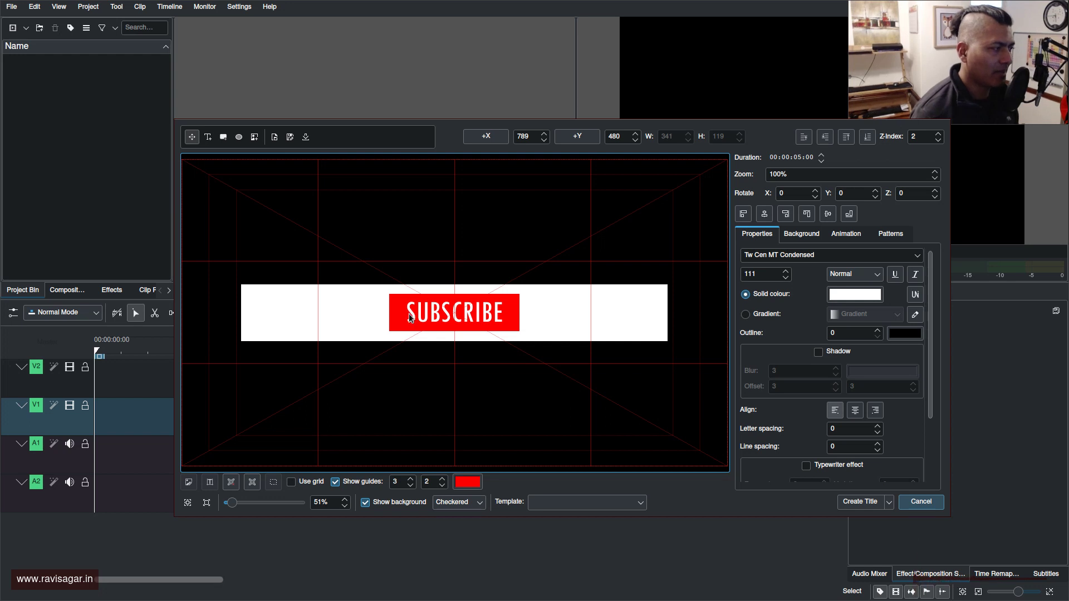
Select the red rectangle behind the SUBSCRIBE text and lower its Z-index to 0.
click(486, 314)
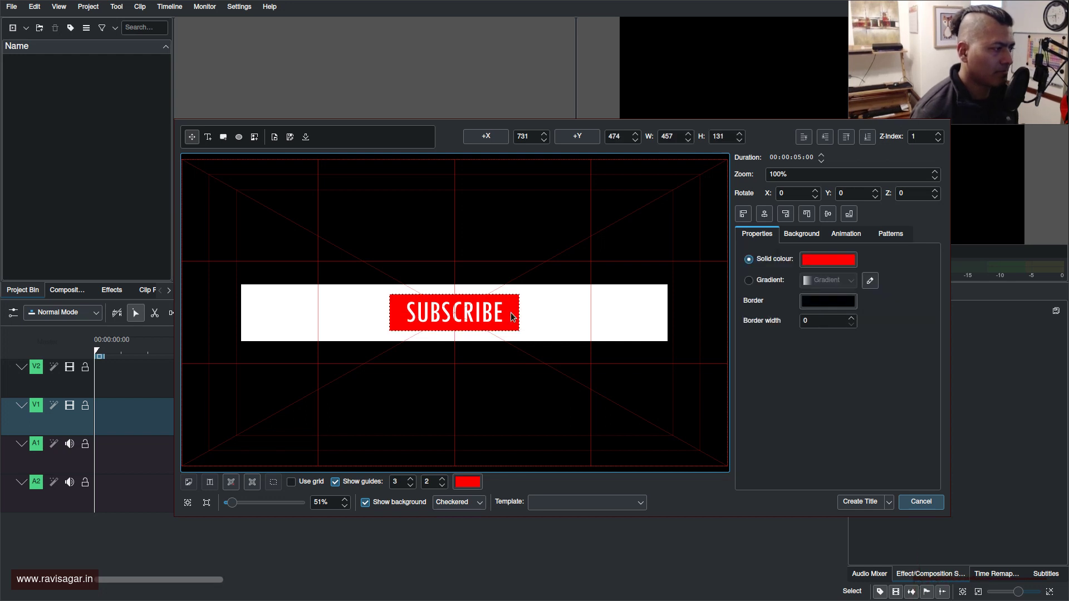
click(413, 317)
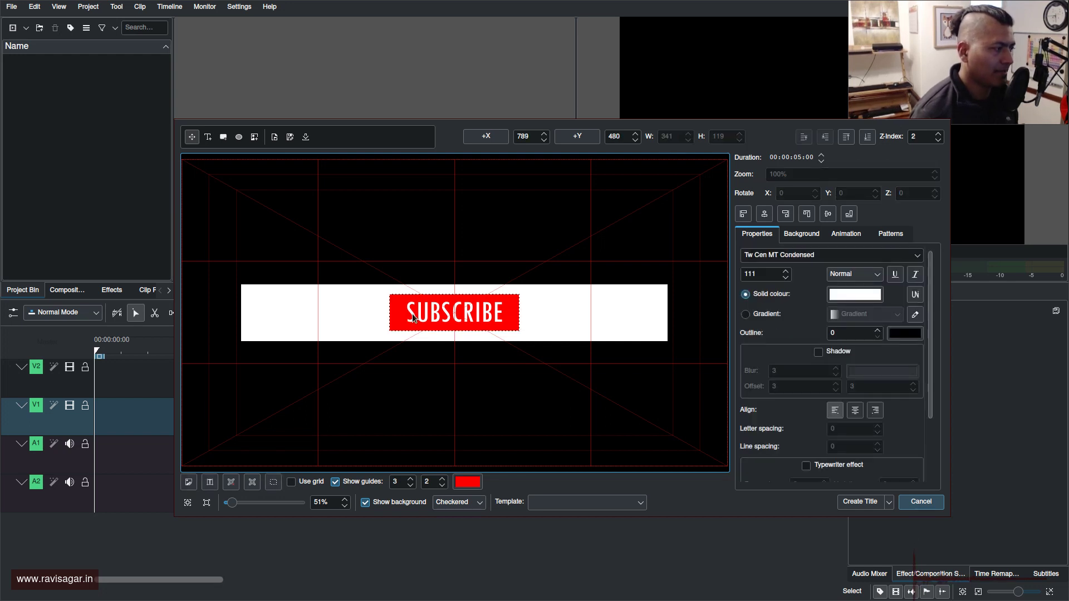
click(417, 315)
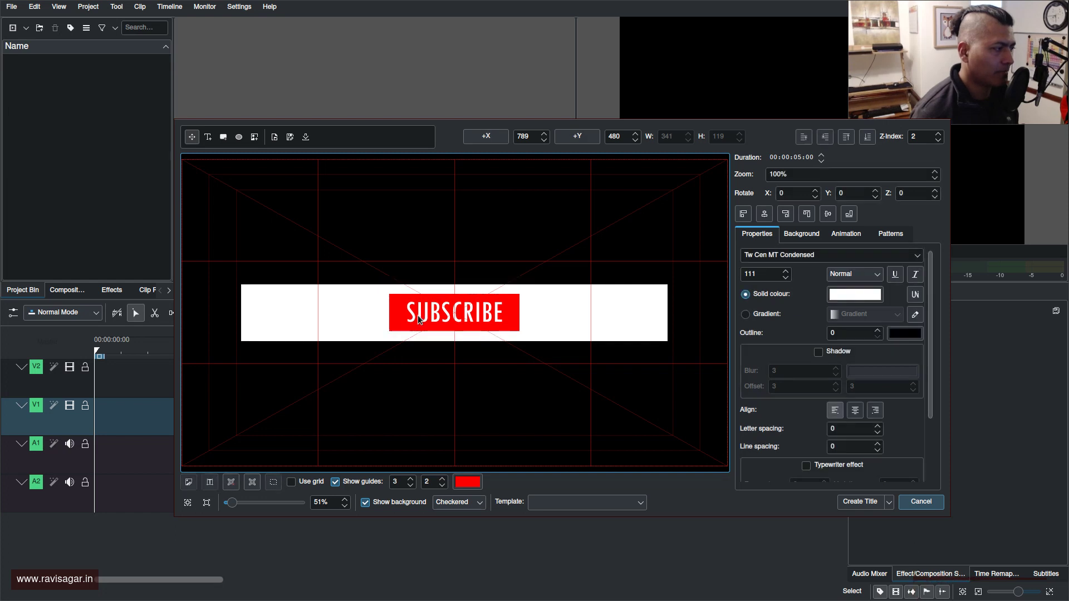
click(399, 313)
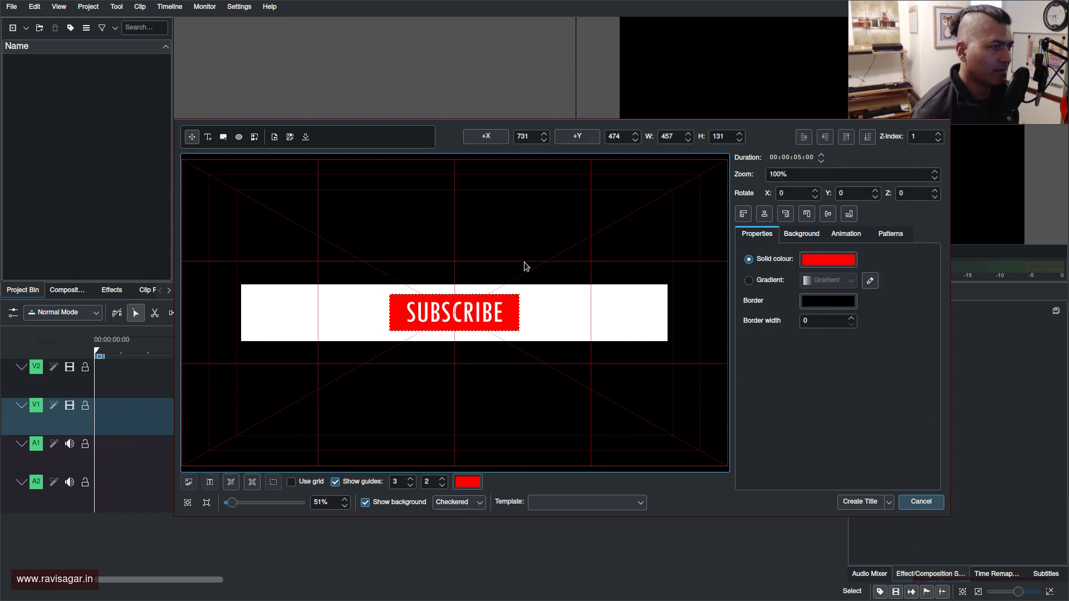
click(918, 138)
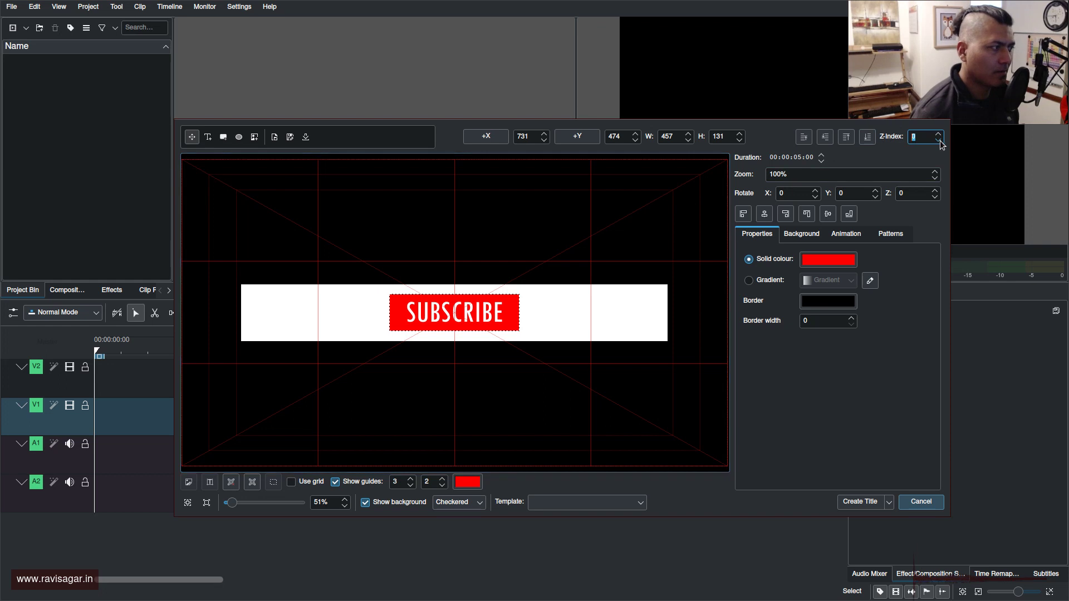
Shift the SUBSCRIBE text off the middle of the red rectangle and align it back to the canvas centre in both directions.
mouse_move(501, 312)
mouse_down()
mouse_move(491, 306)
mouse_move(514, 320)
mouse_up()
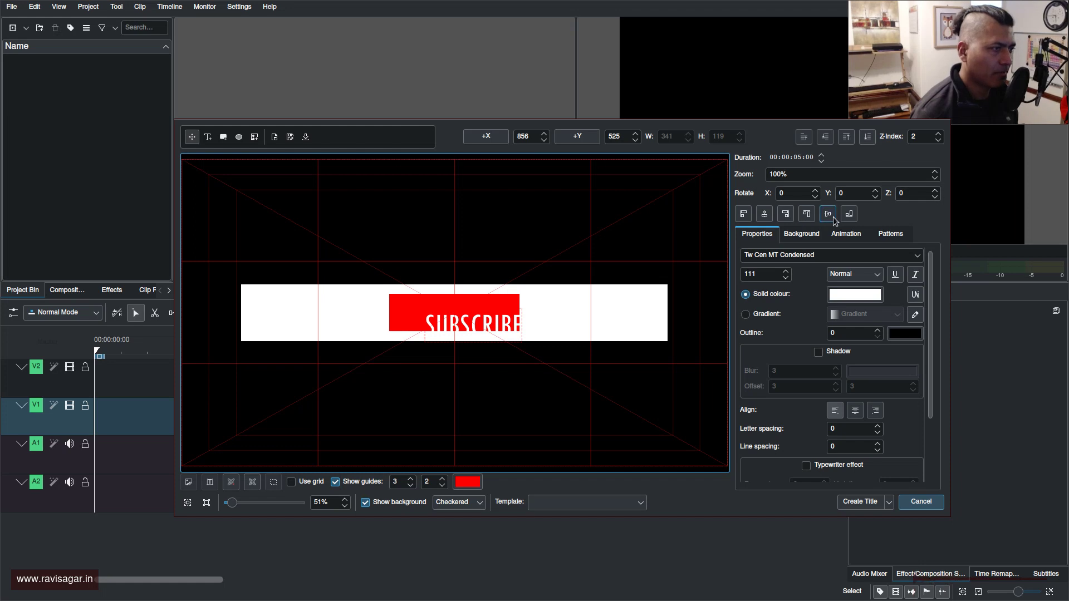
click(806, 217)
click(764, 214)
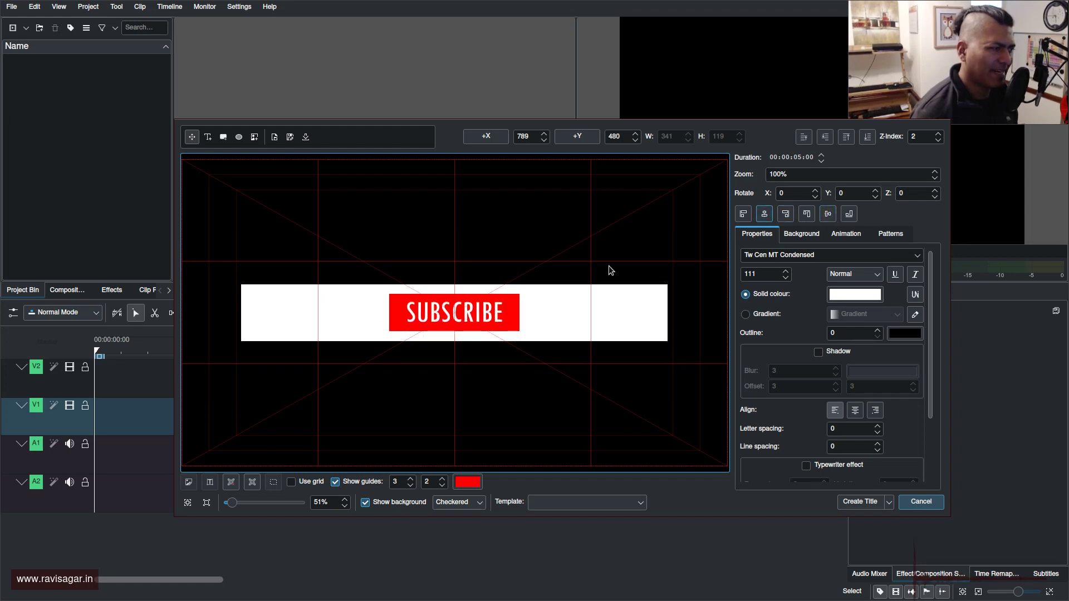
Select the red rectangle and SUBSCRIBE text together and move them to the white bar's right end.
click(398, 313)
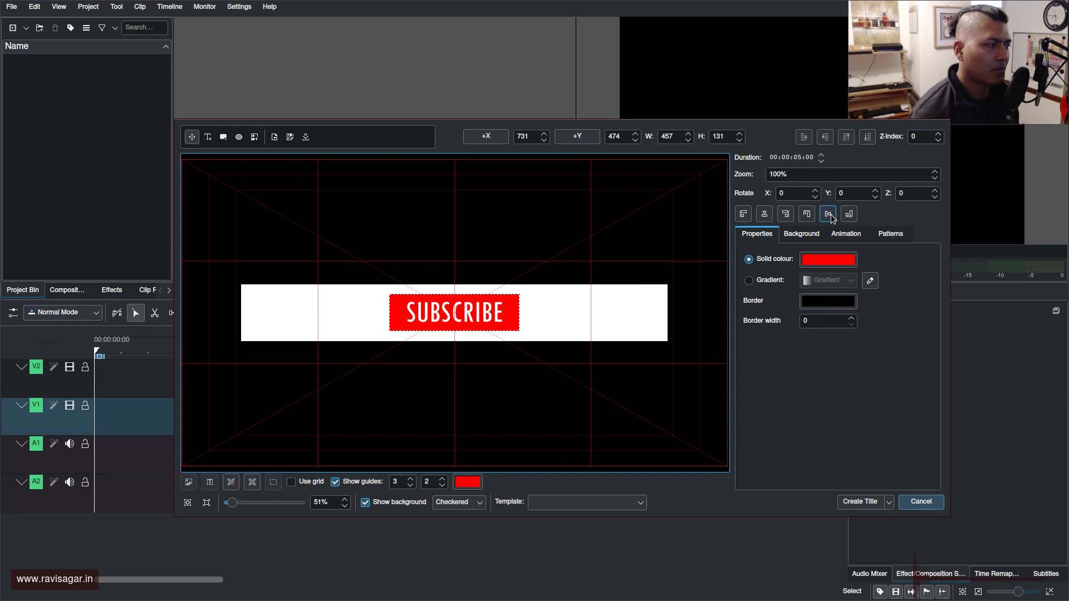
click(500, 364)
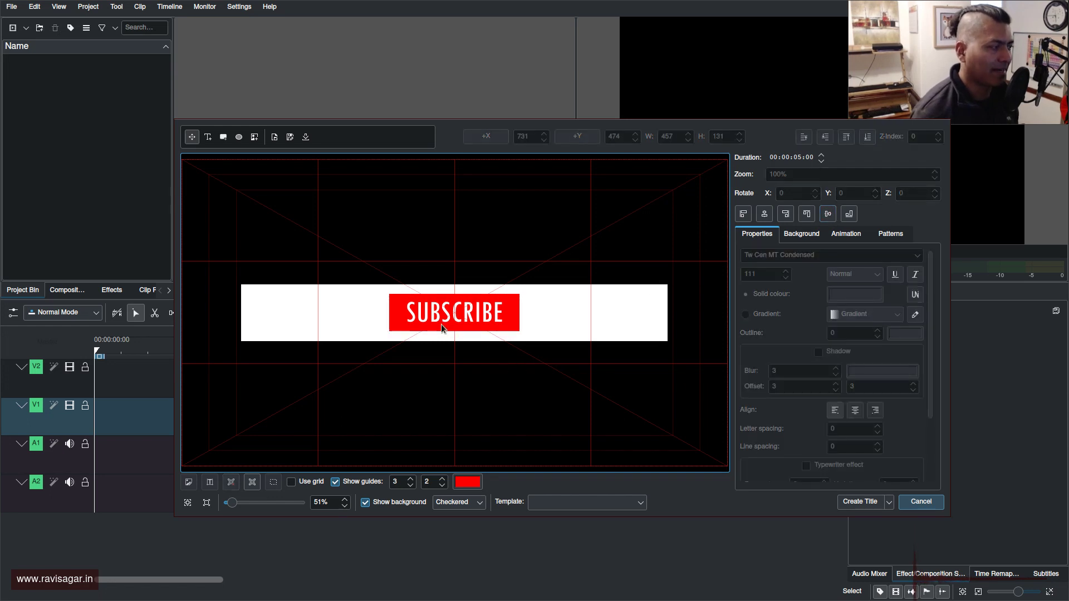
click(427, 313)
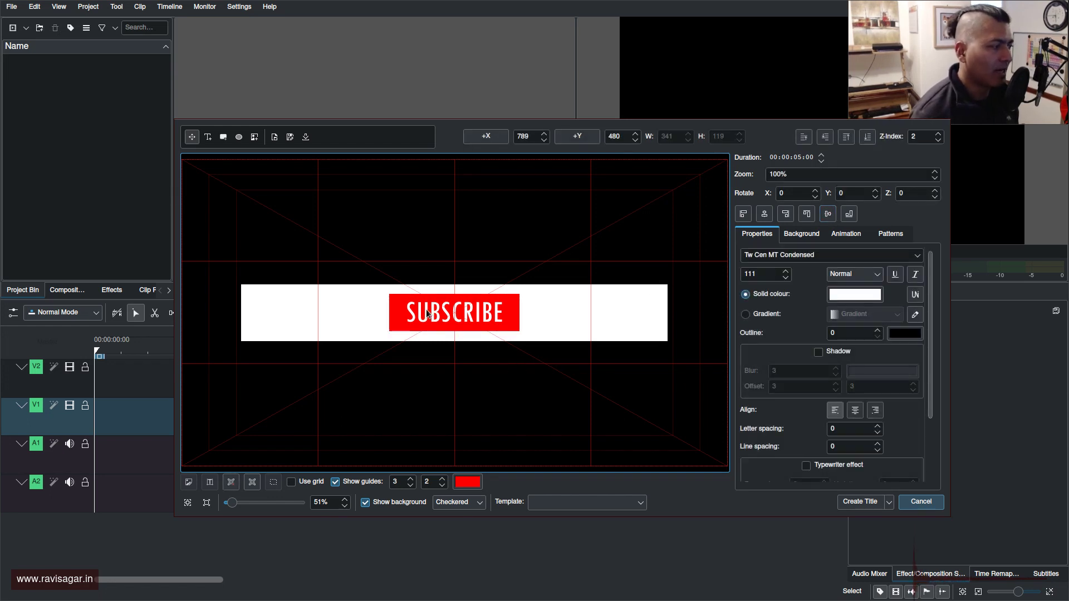
click(397, 309)
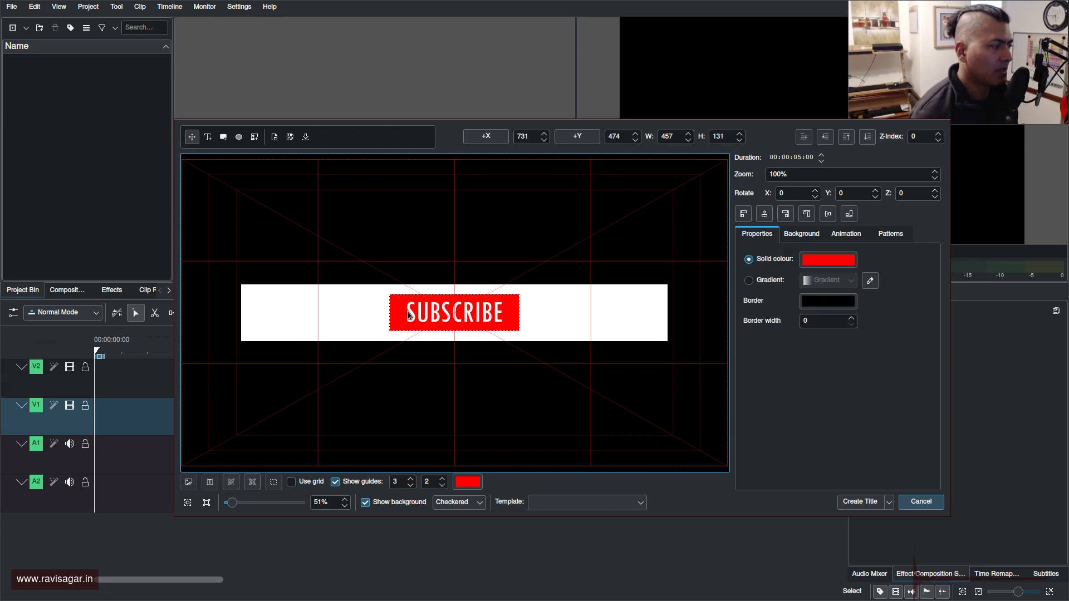
click(410, 310)
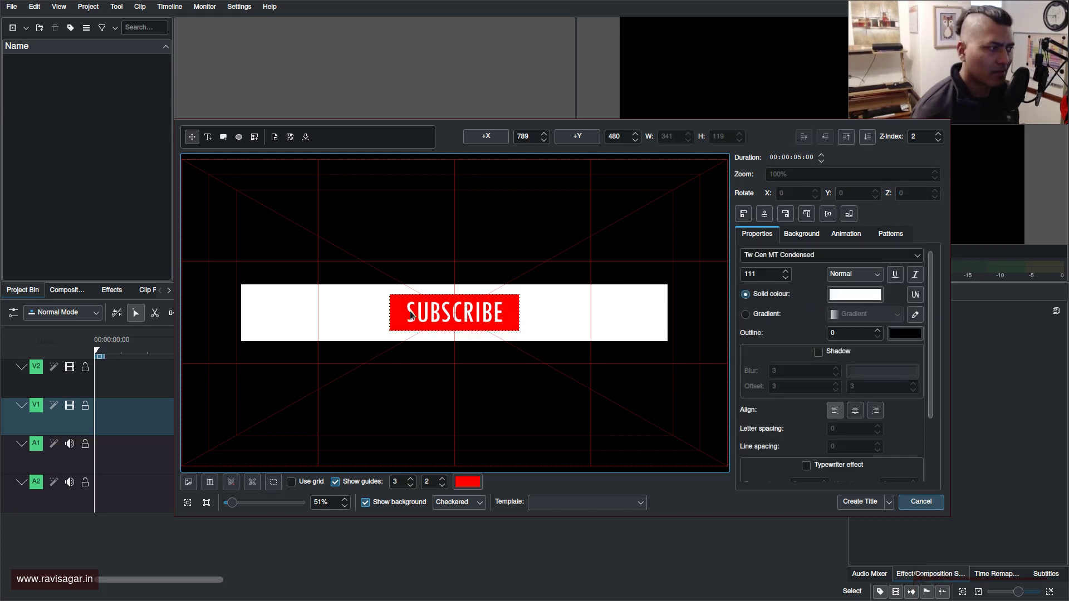
drag(410, 311, 554, 332)
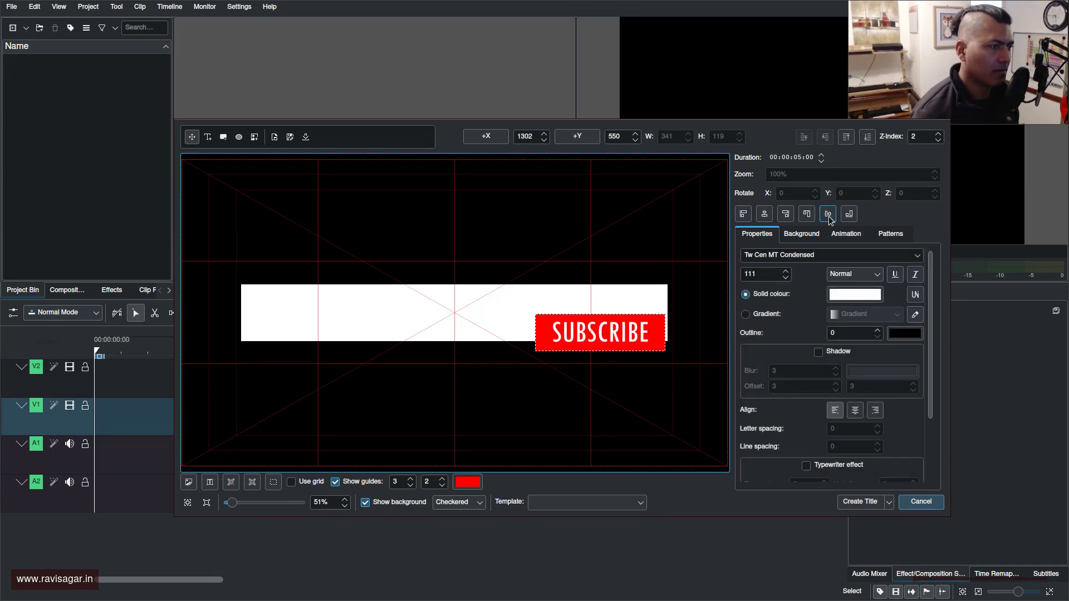
Centre the red rectangle and the SUBSCRIBE text vertically on the canvas, aligning each one separately.
click(660, 330)
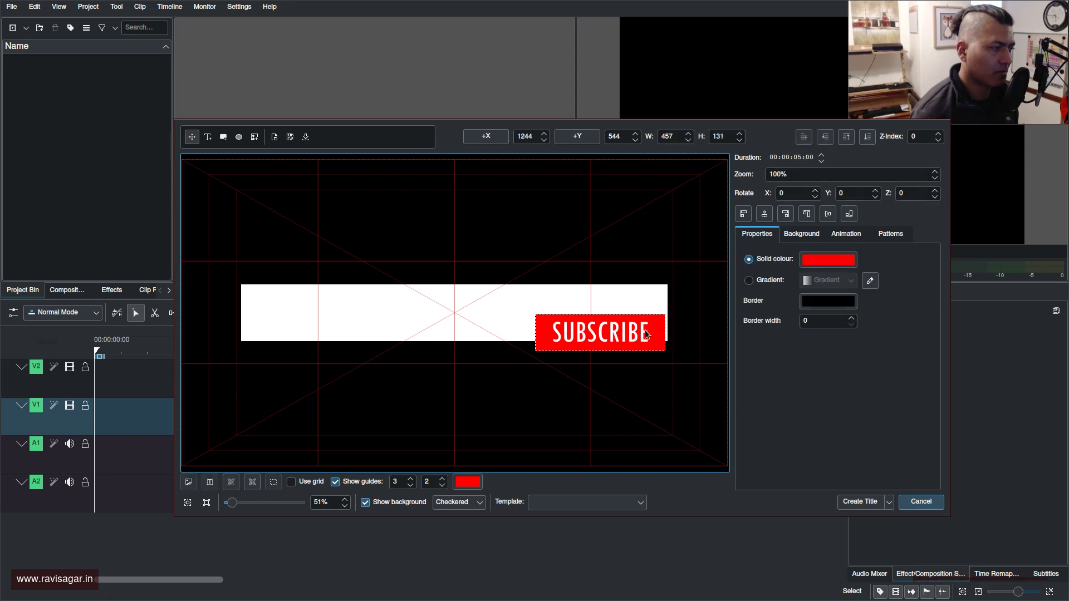
click(644, 331)
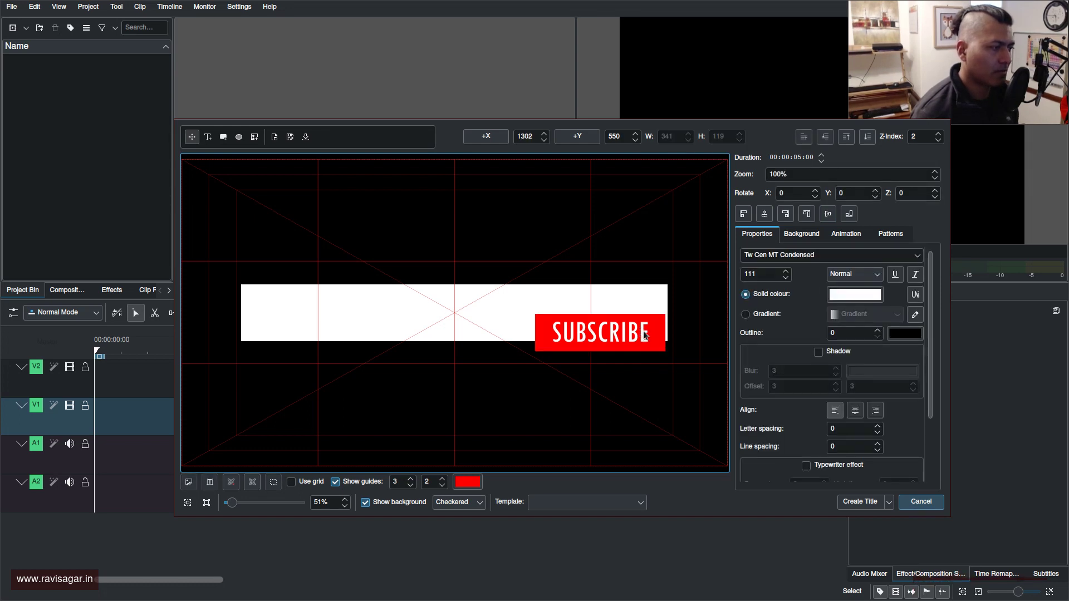
ctrl+click(658, 334)
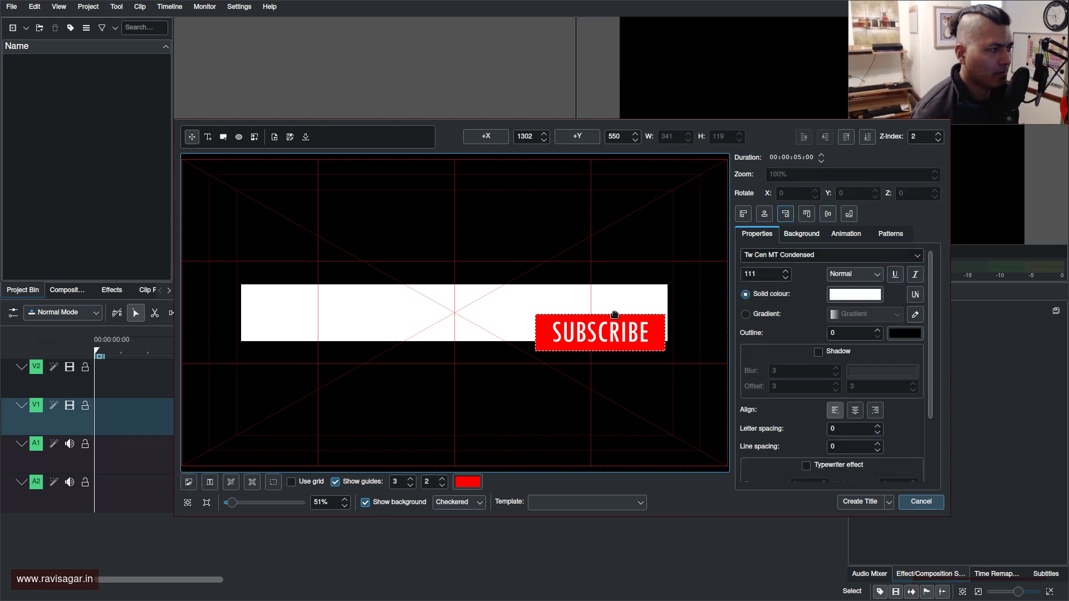
click(541, 334)
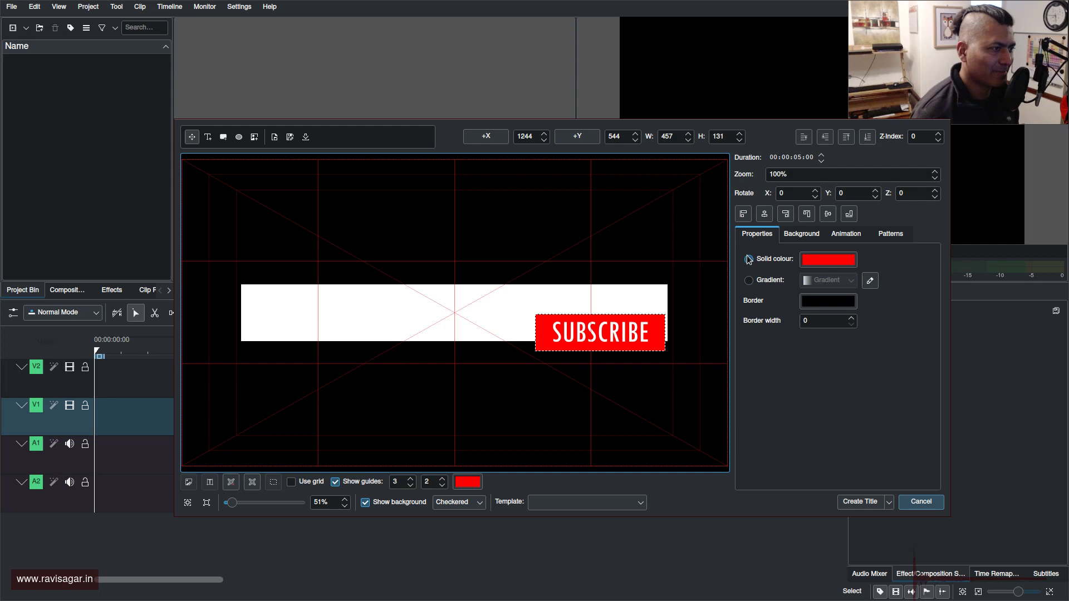
click(829, 215)
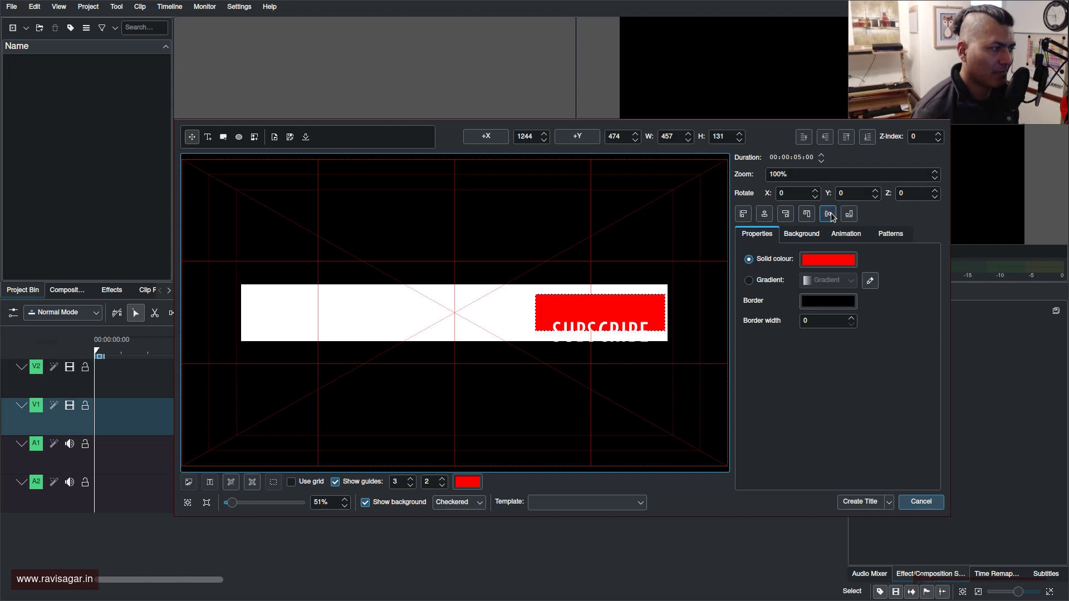
click(615, 329)
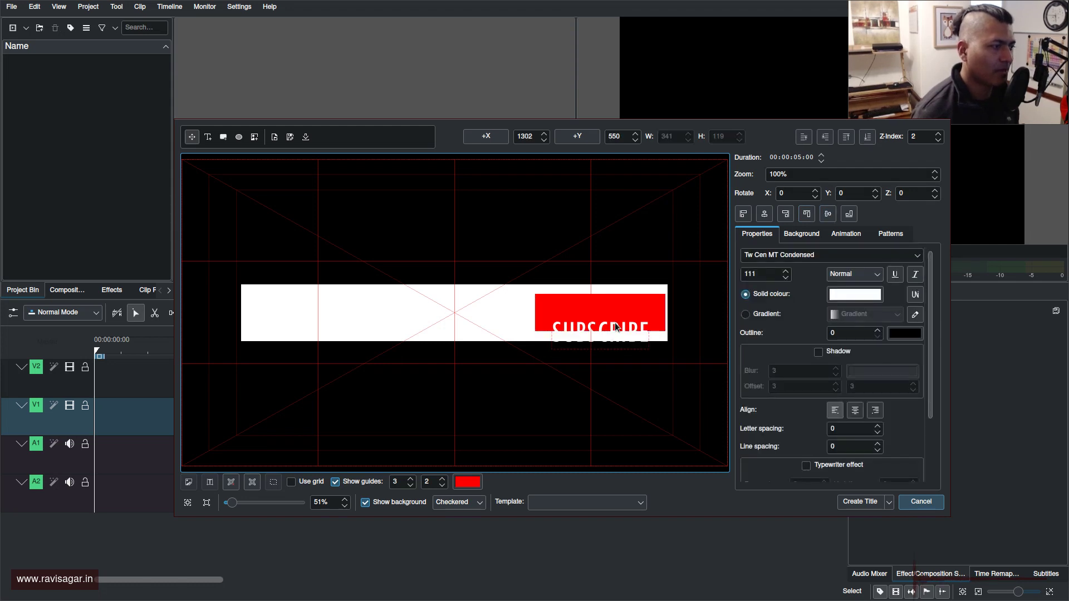
click(828, 214)
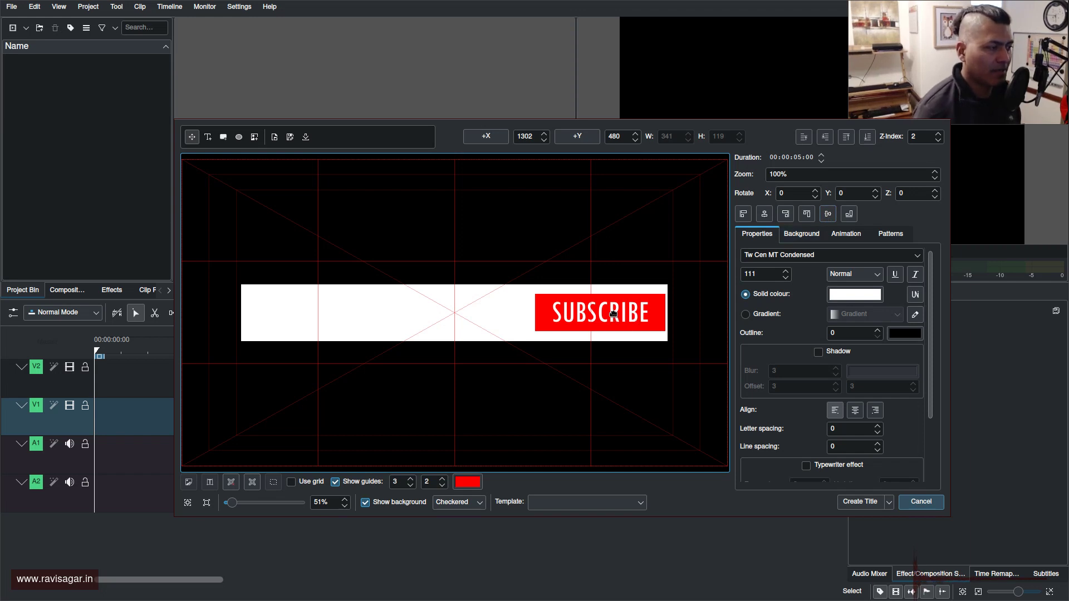
Nudge the red rectangle and SUBSCRIBE text together 17 pixels to the left, bringing the text to X 1285.
click(541, 321)
key(Left)
key(Left)
key(Left)
key(Left)
key(Left)
key(Left)
key(Left)
key(Left)
key(Left)
key(Left)
key(Left)
key(Left)
key(Left)
key(Left)
key(Left)
key(Left)
key(Left)
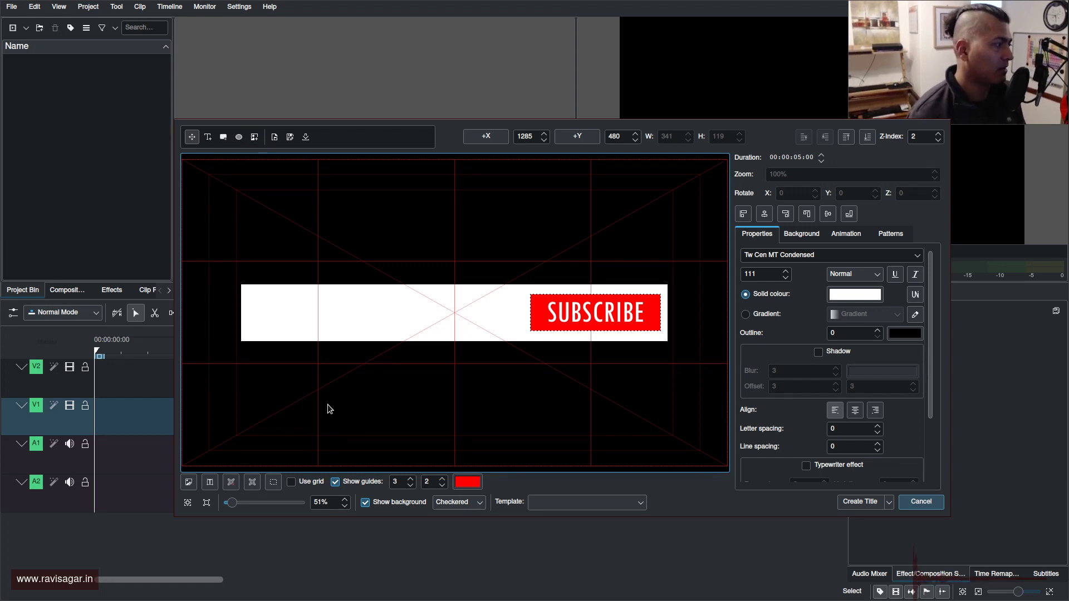
Insert the image sparxsys-logo-circle2022.svg into the title and move it over the left half of the white bar.
click(256, 139)
click(498, 248)
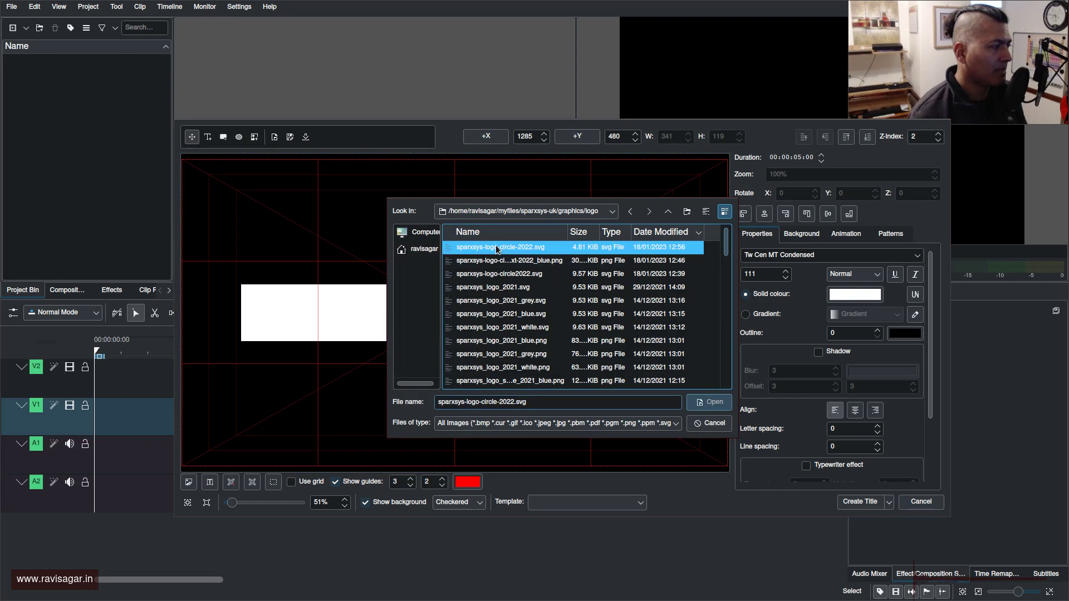
double_click(546, 274)
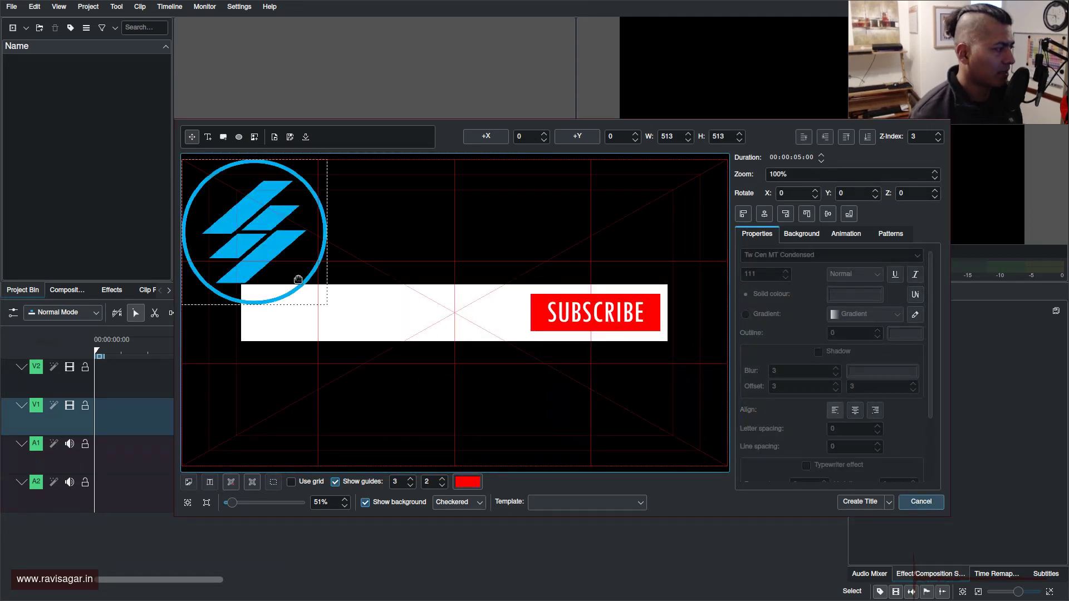
drag(265, 215, 371, 295)
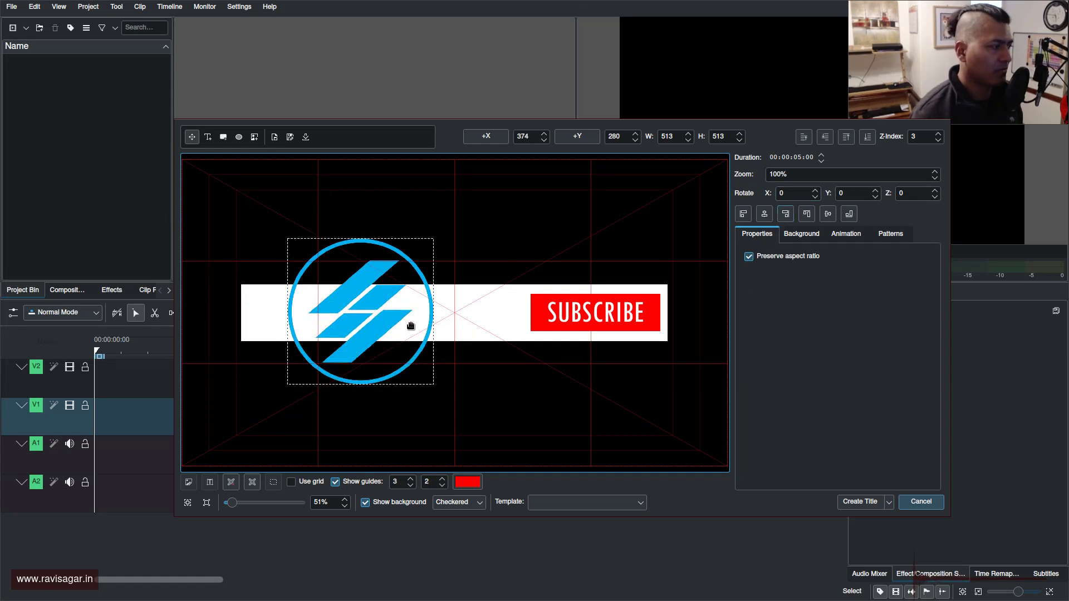
Resize the logo to a width of 200 and place it near the white bar's left end.
click(673, 135)
scroll(674, 135, down, 12)
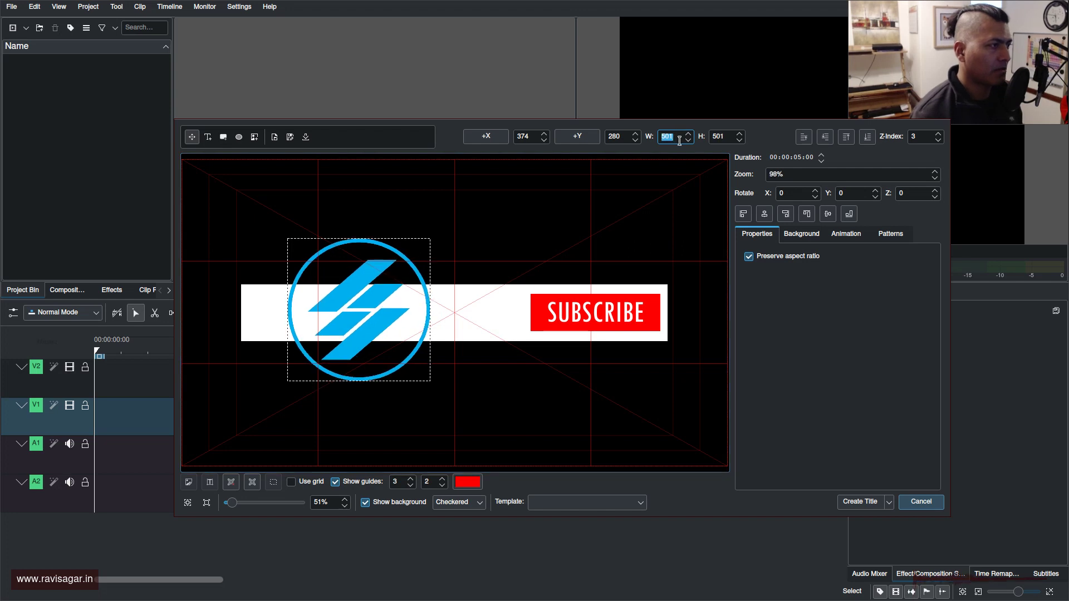
text(200)
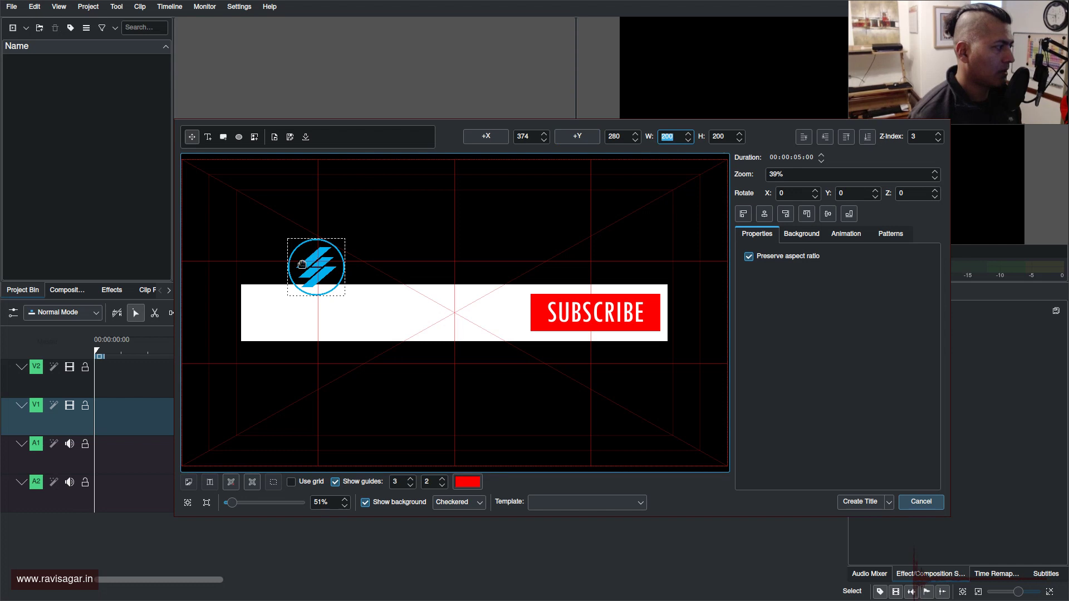
drag(306, 274, 285, 319)
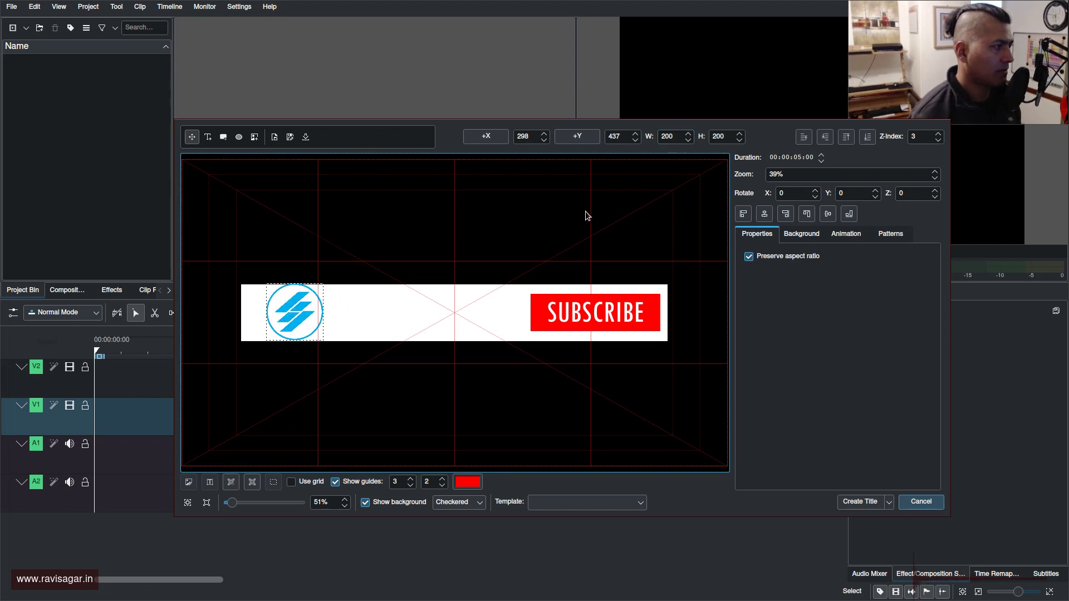
Reduce the logo's width to 180, shift it left to about X 267 and centre it vertically on the canvas.
double_click(677, 135)
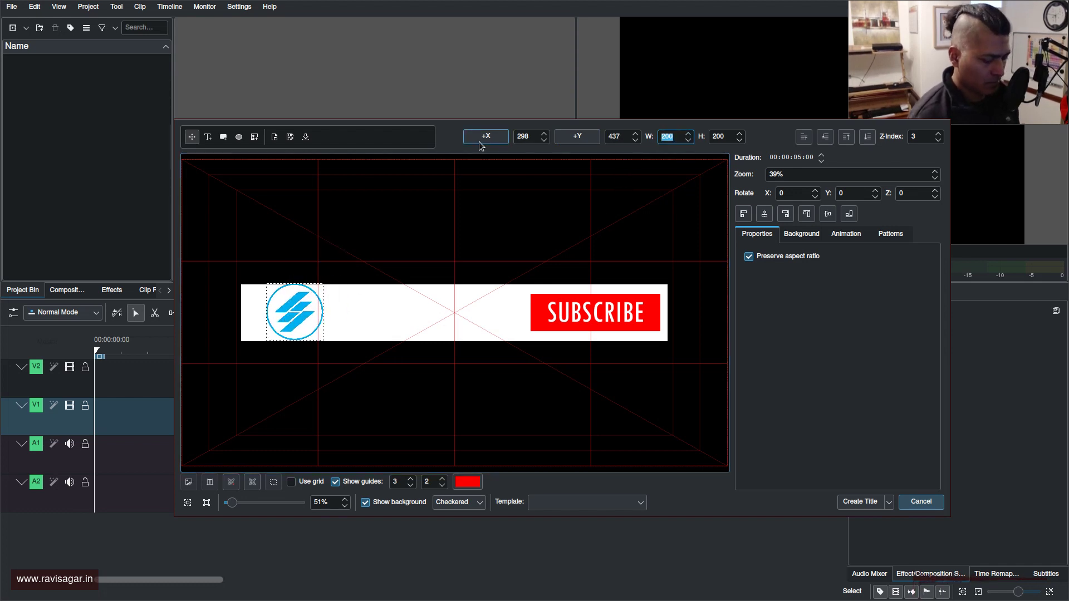
text(180)
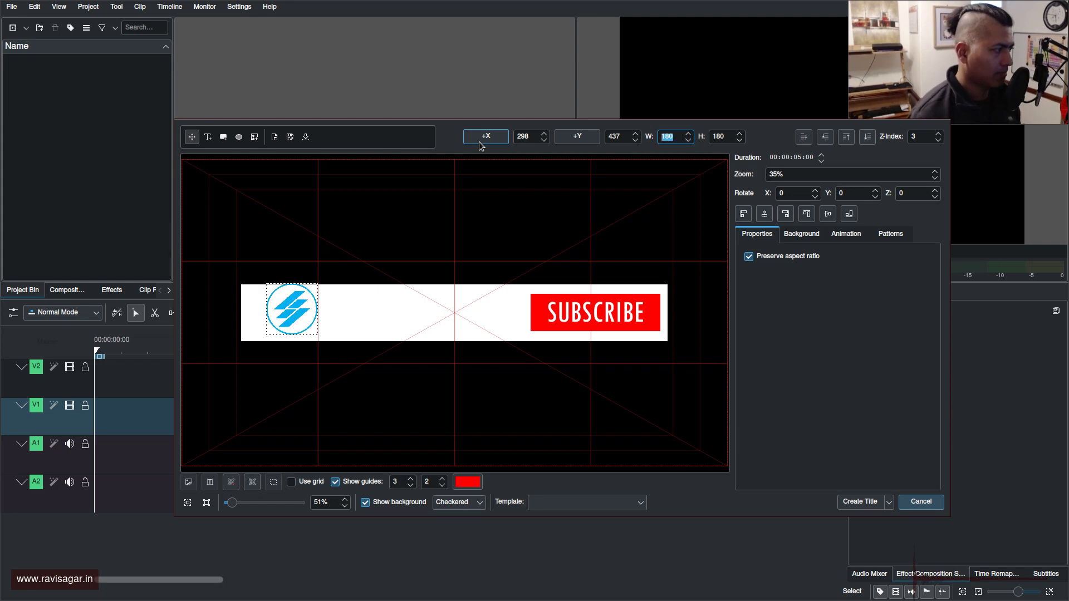
mouse_move(290, 302)
mouse_down()
mouse_move(384, 305)
mouse_move(283, 317)
mouse_up()
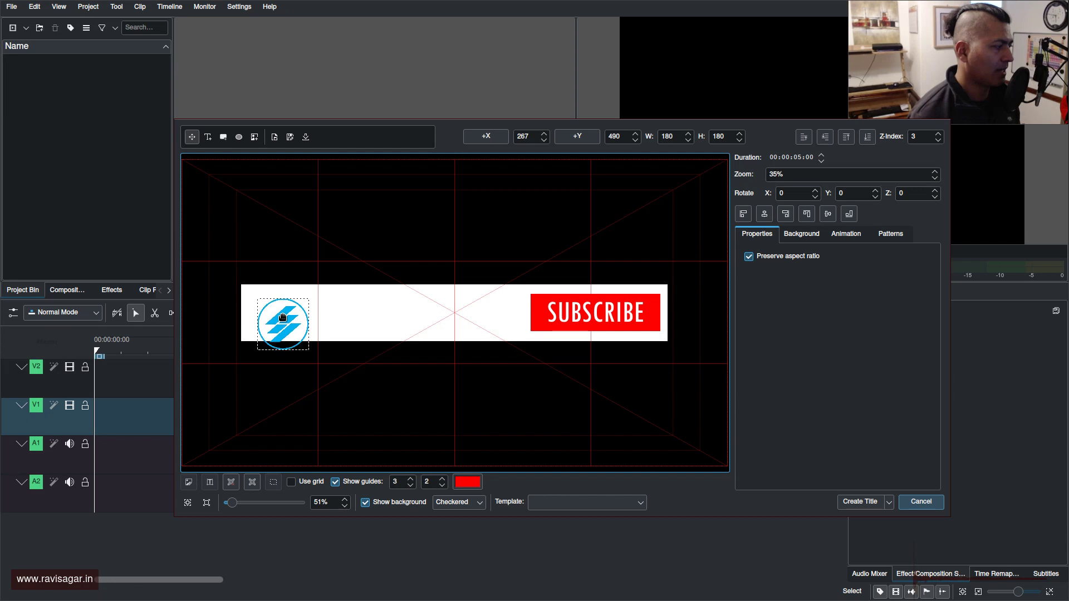
click(828, 214)
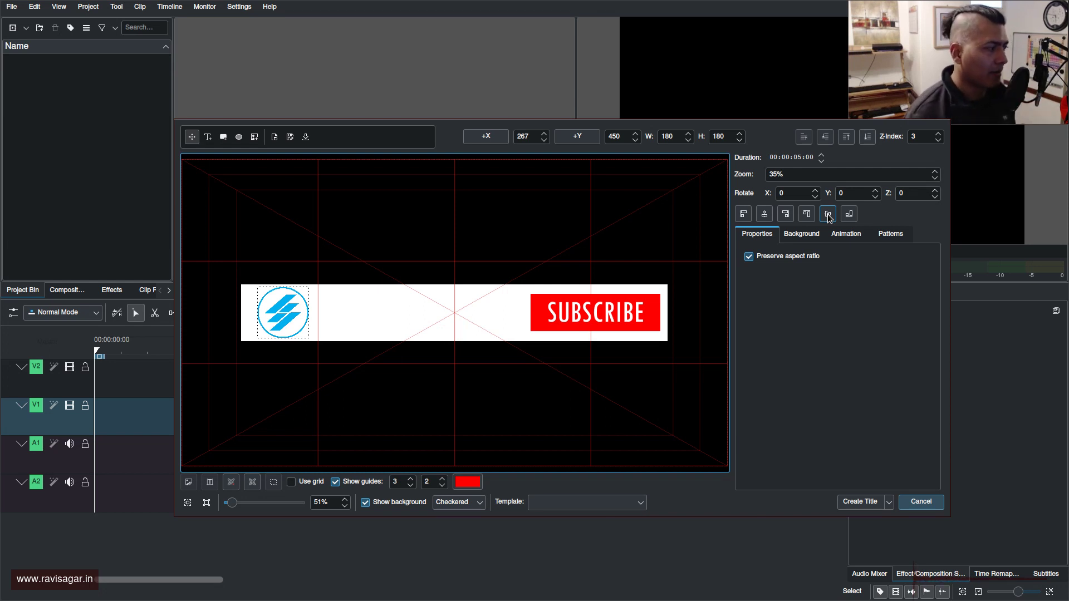
Add a text item on the white bar beside the logo, clear its placeholder text and set the text colour to #00afef.
click(367, 309)
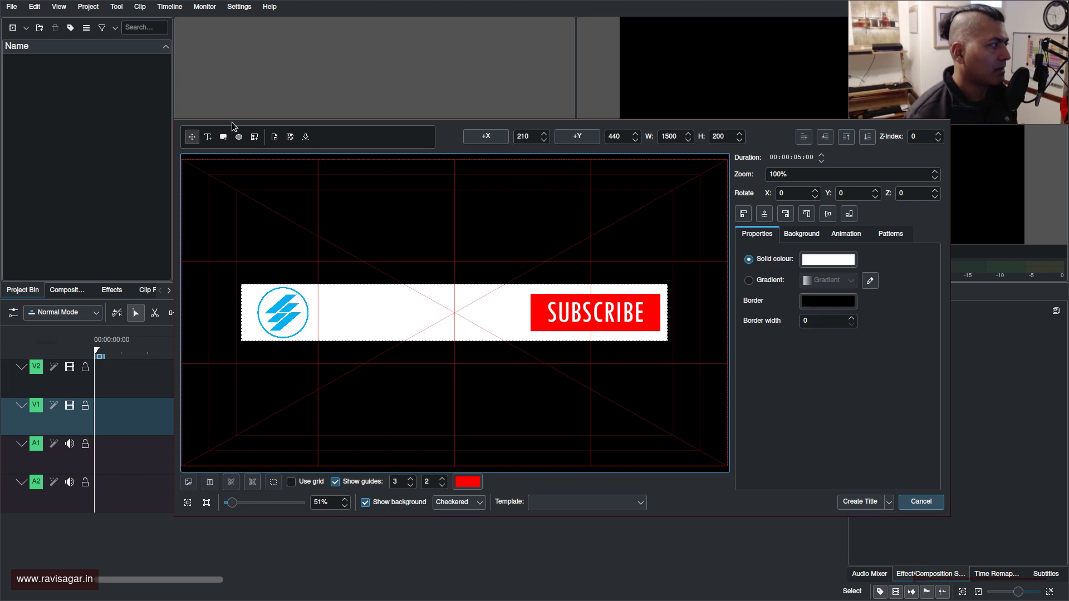
click(208, 136)
click(333, 294)
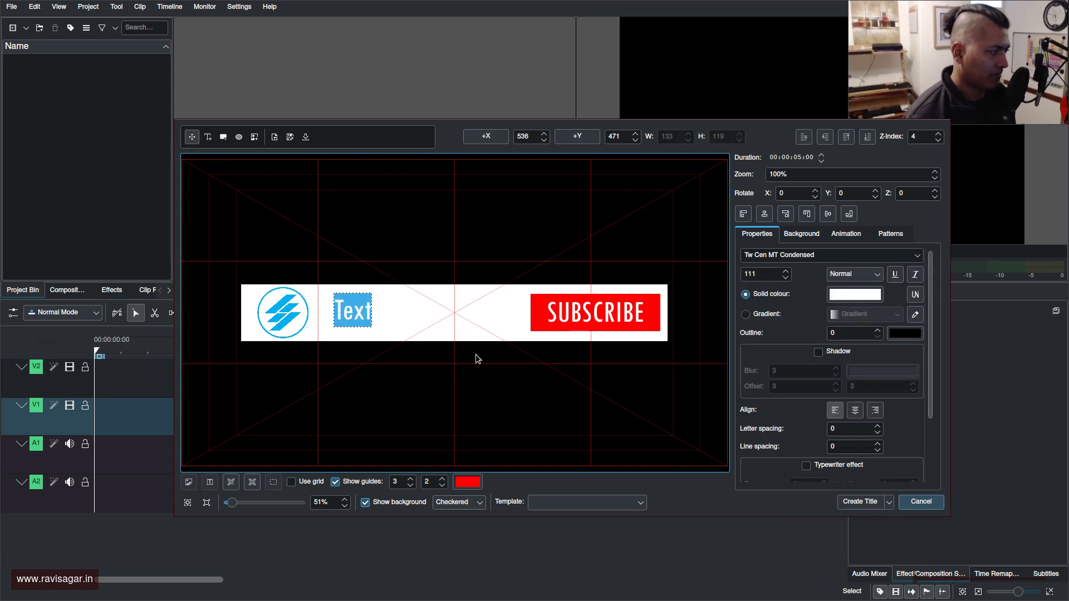
key(BackSpace)
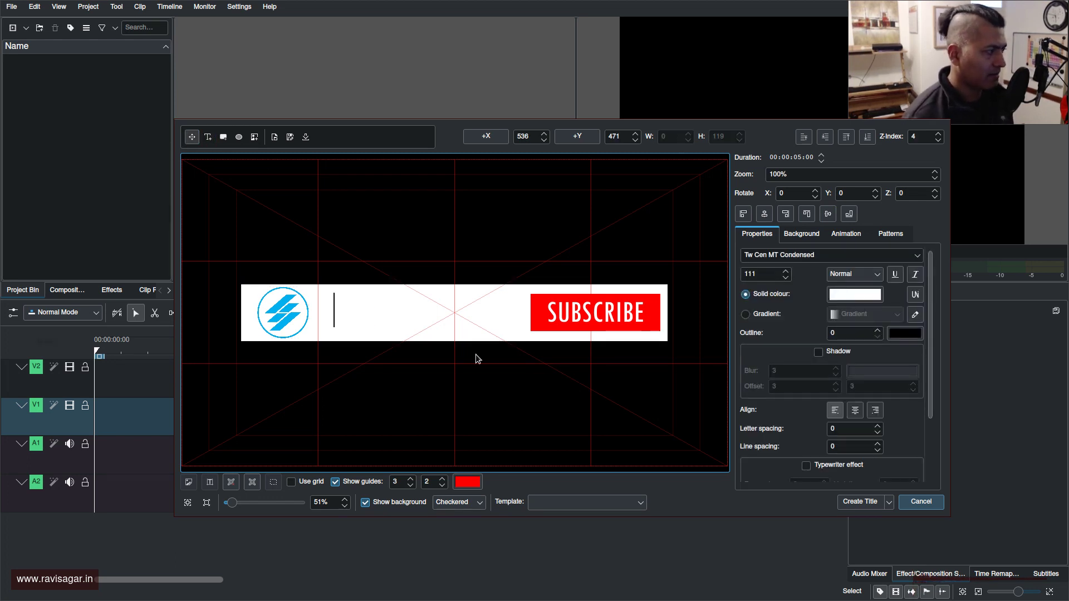
click(849, 291)
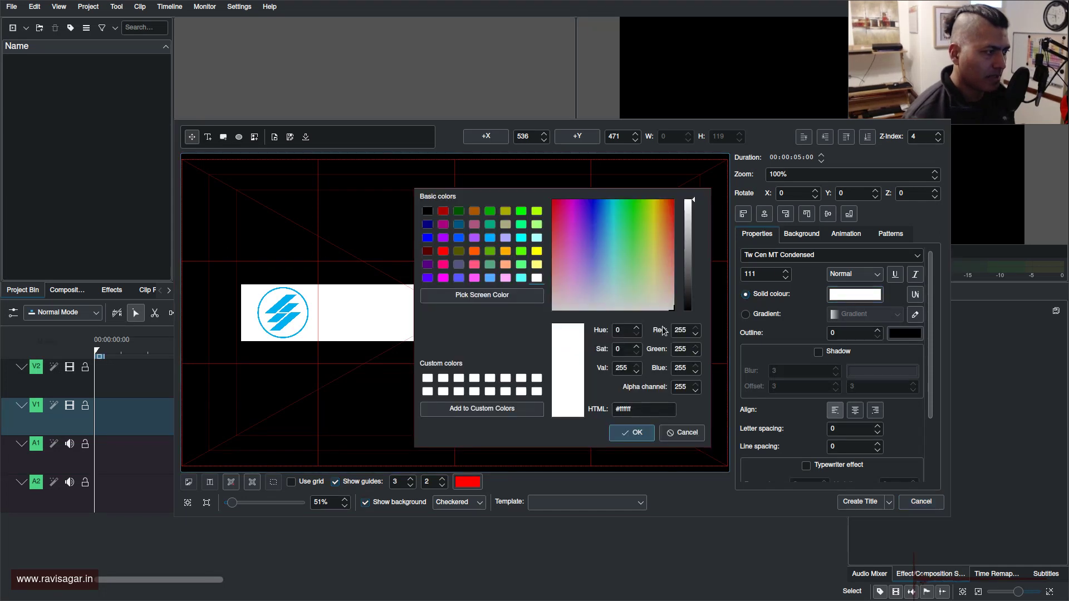
double_click(639, 407)
text(00afef)
key(Return)
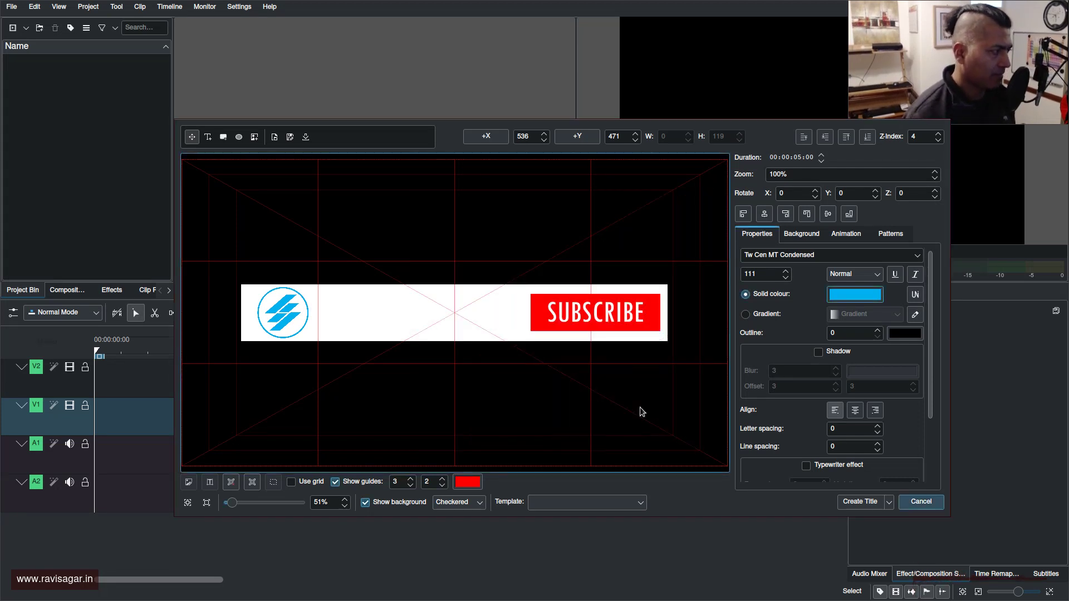
Delete the empty text item and add a new text reading SPARXSYS on the black area above the white bar.
click(350, 316)
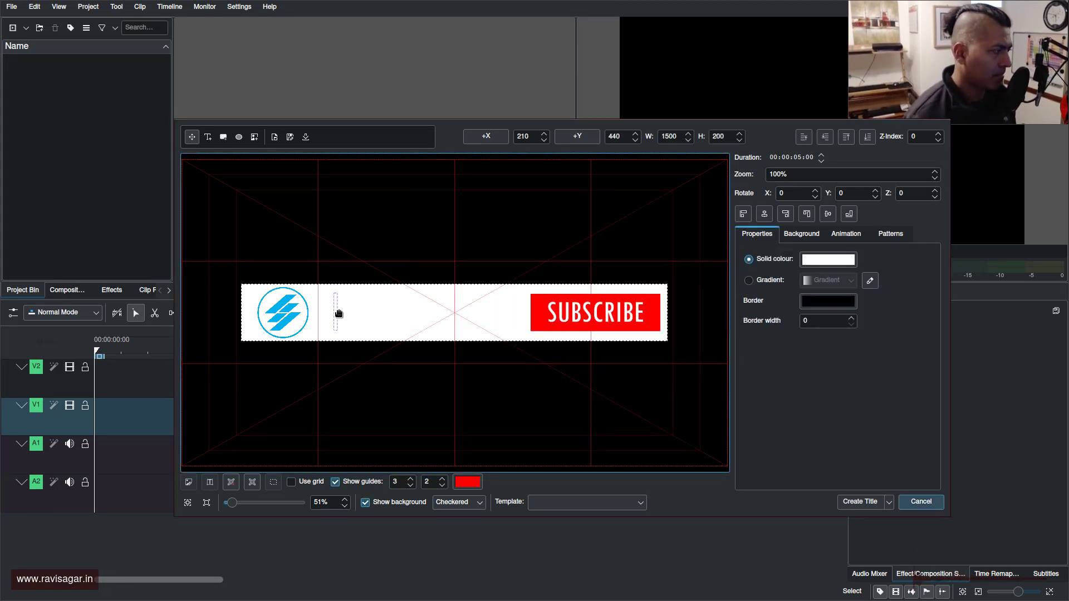
click(335, 308)
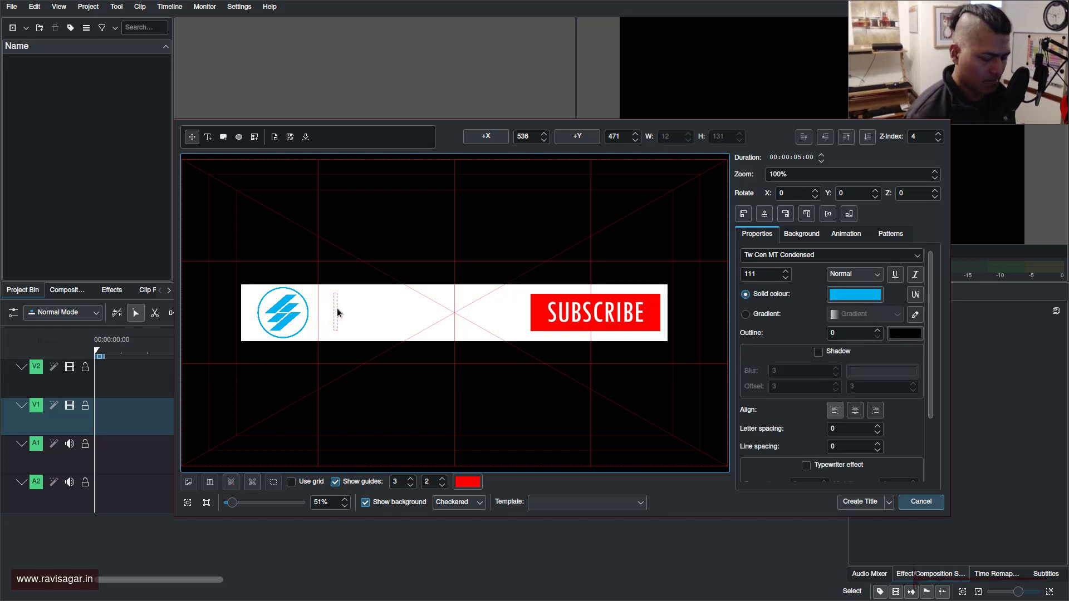
key(Delete)
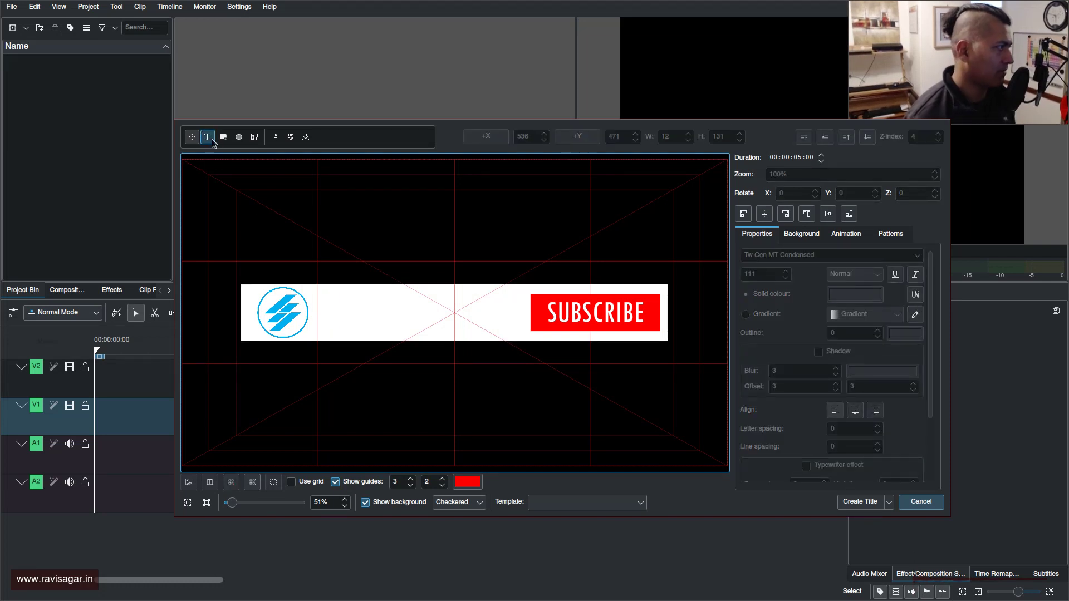
click(351, 240)
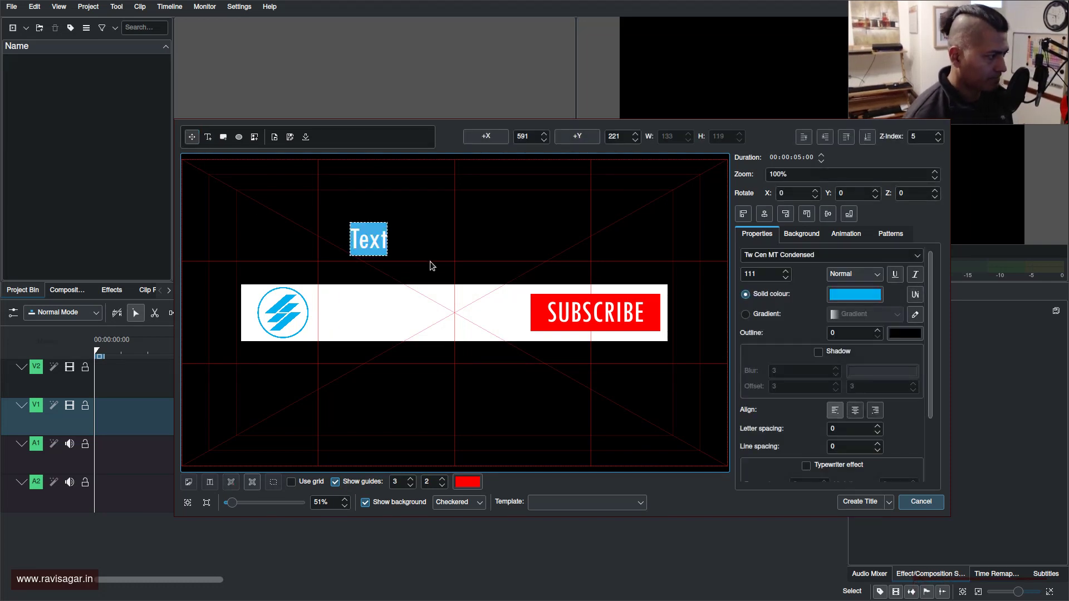
text(SPARXSYS)
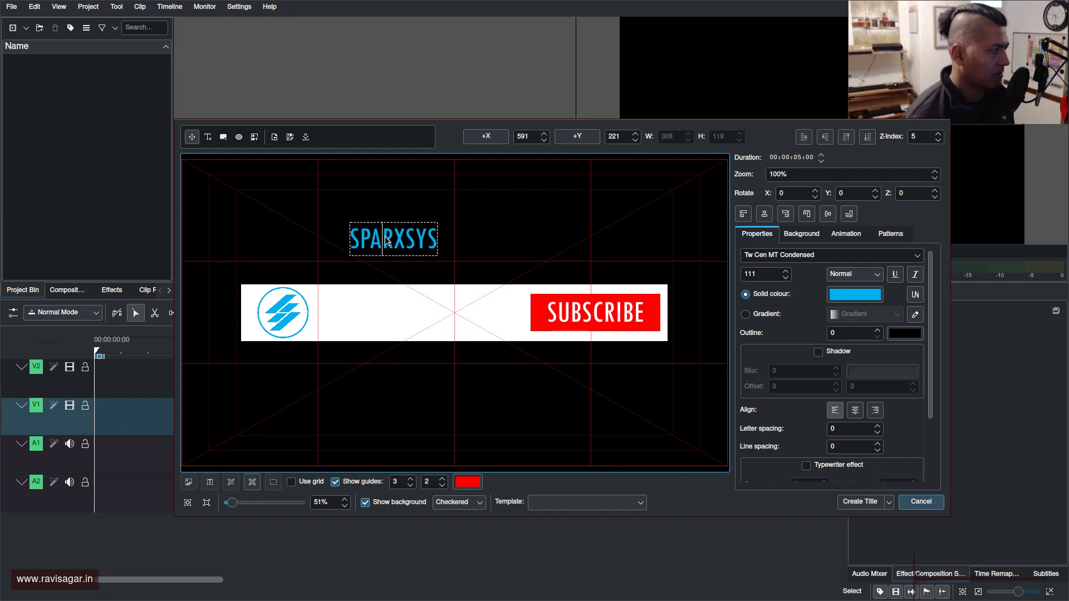
Move the SPARXSYS text onto the white bar beside the logo and set its font size to 150.
drag(386, 236, 362, 315)
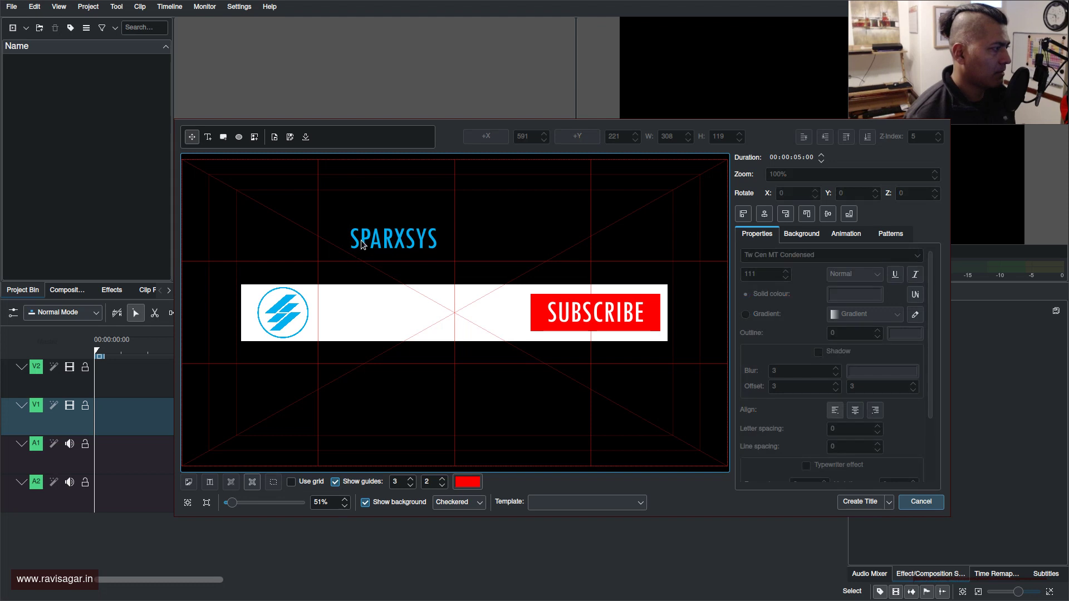
drag(362, 239, 345, 323)
scroll(762, 275, up, 20)
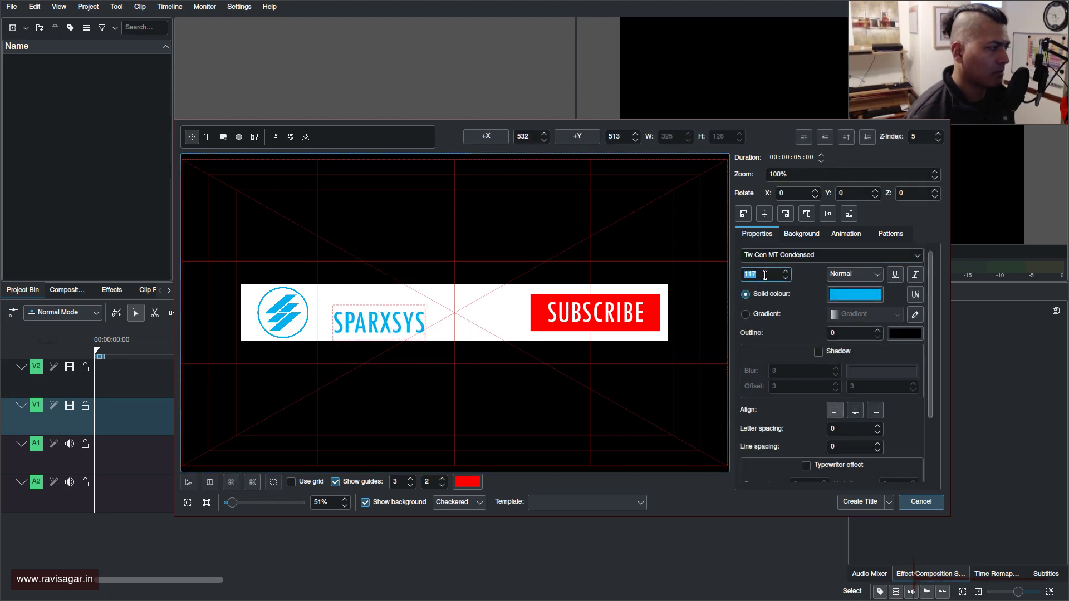
scroll(756, 275, up, 9)
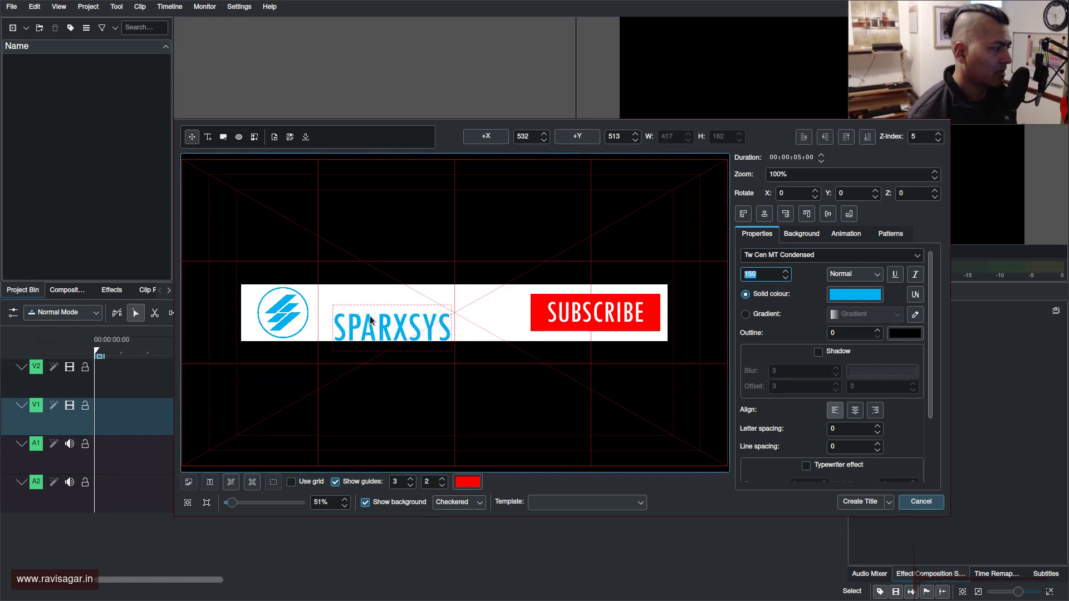
Shift the SPARXSYS text close to the logo at about X 475, centre it vertically on the canvas and create the title.
drag(372, 318, 352, 305)
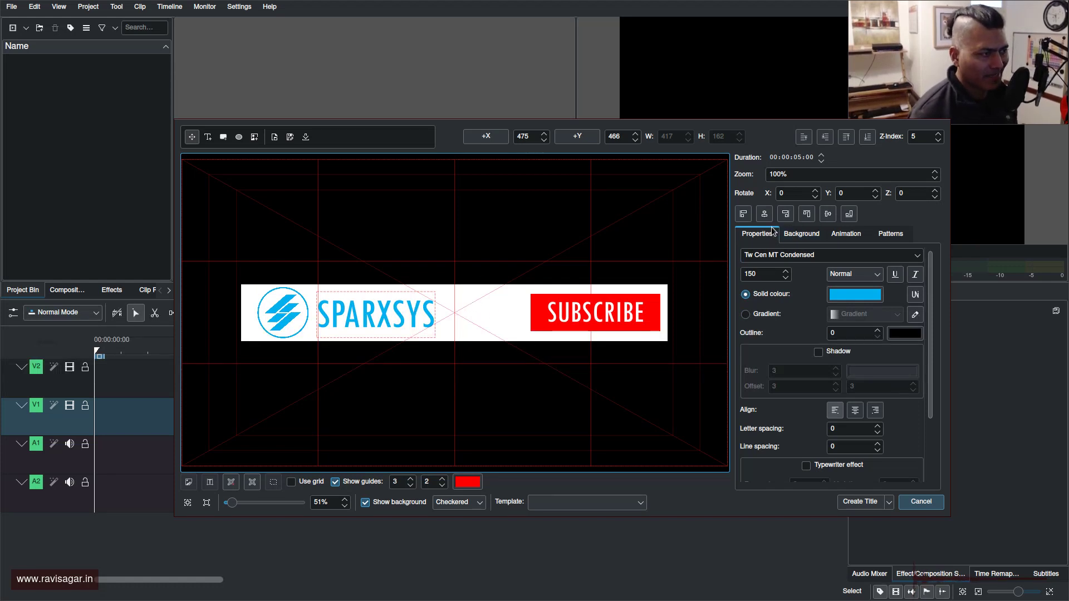
click(828, 215)
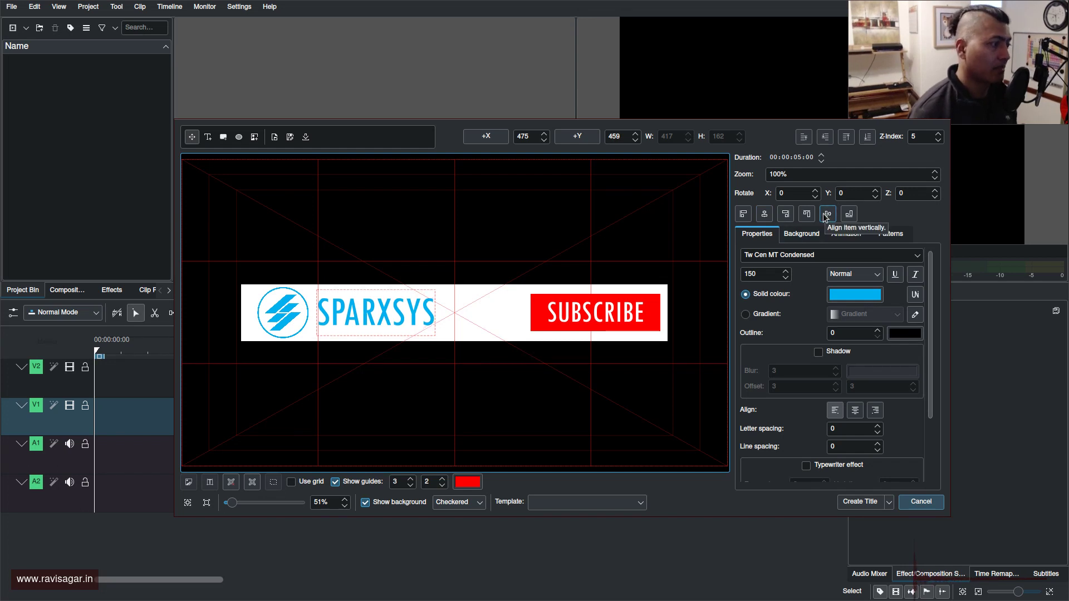
click(858, 502)
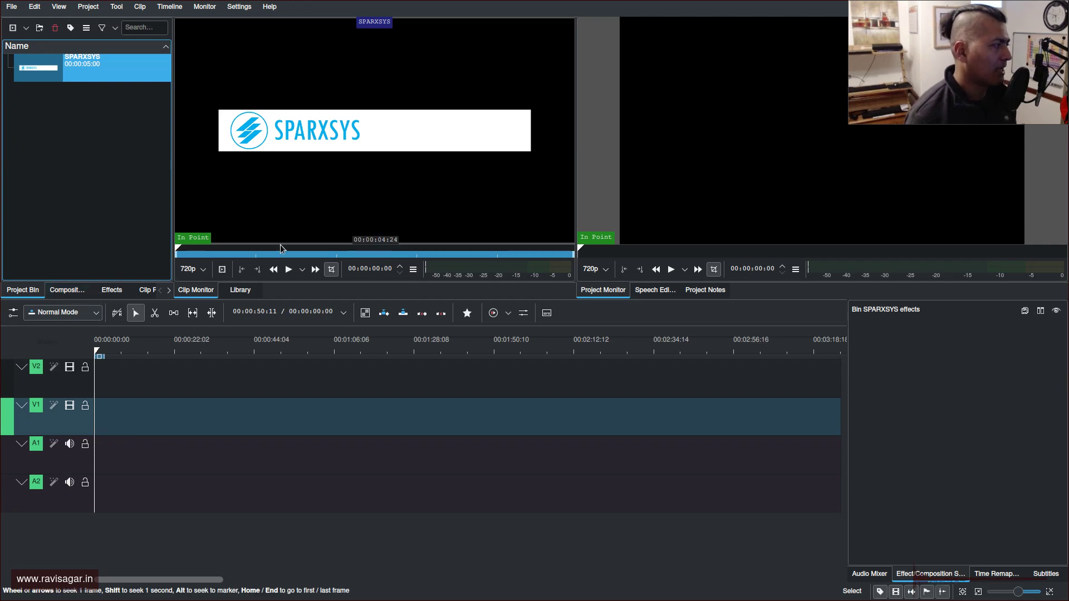
Reopen the SPARXSYS title clip, send the white bar behind all other objects and update the title.
double_click(62, 69)
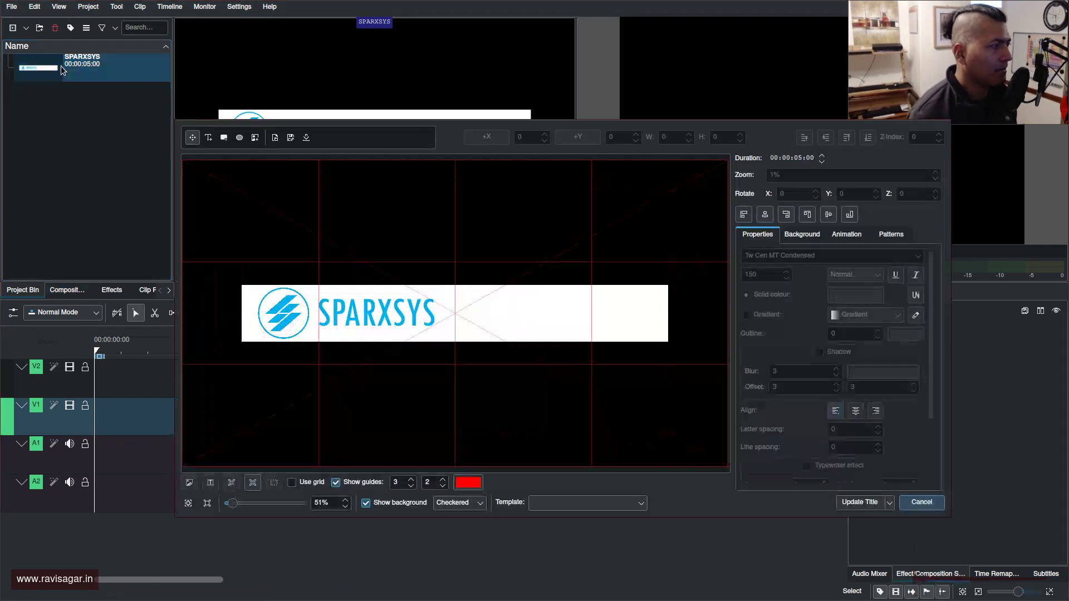
click(539, 305)
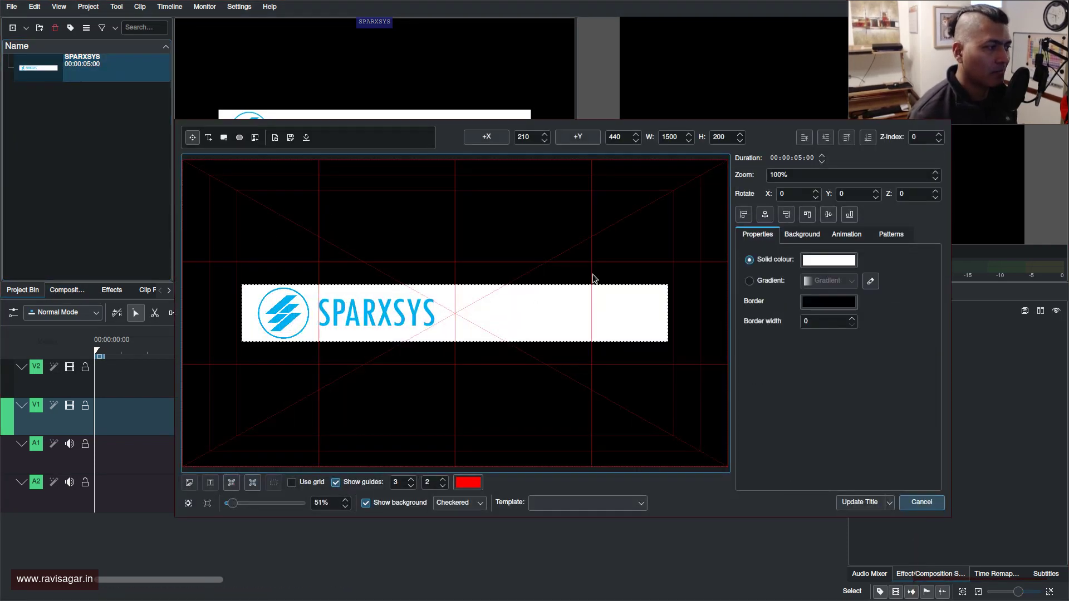
click(868, 139)
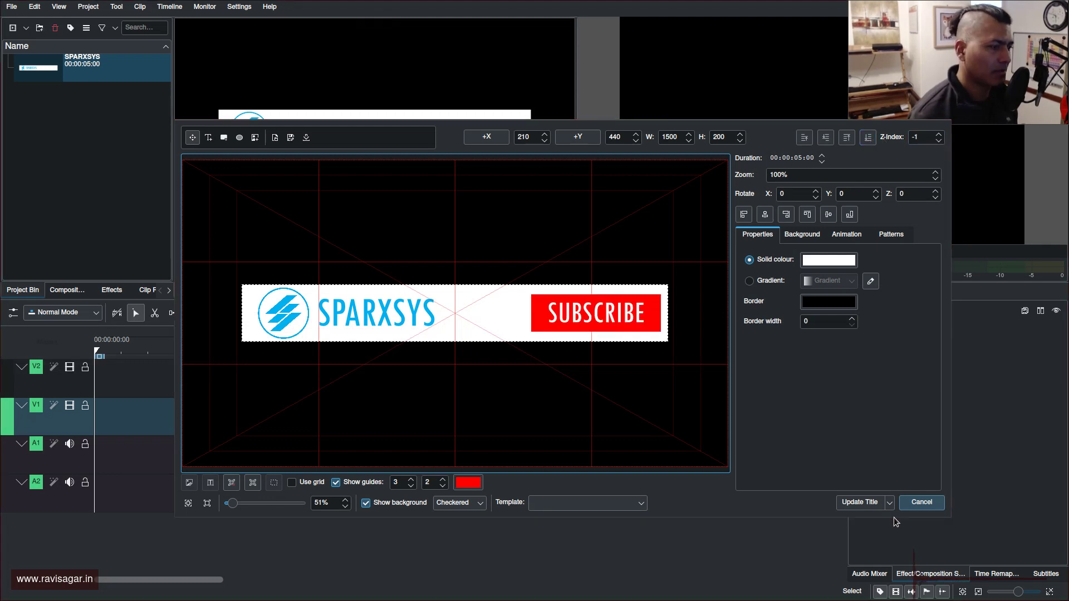
click(865, 503)
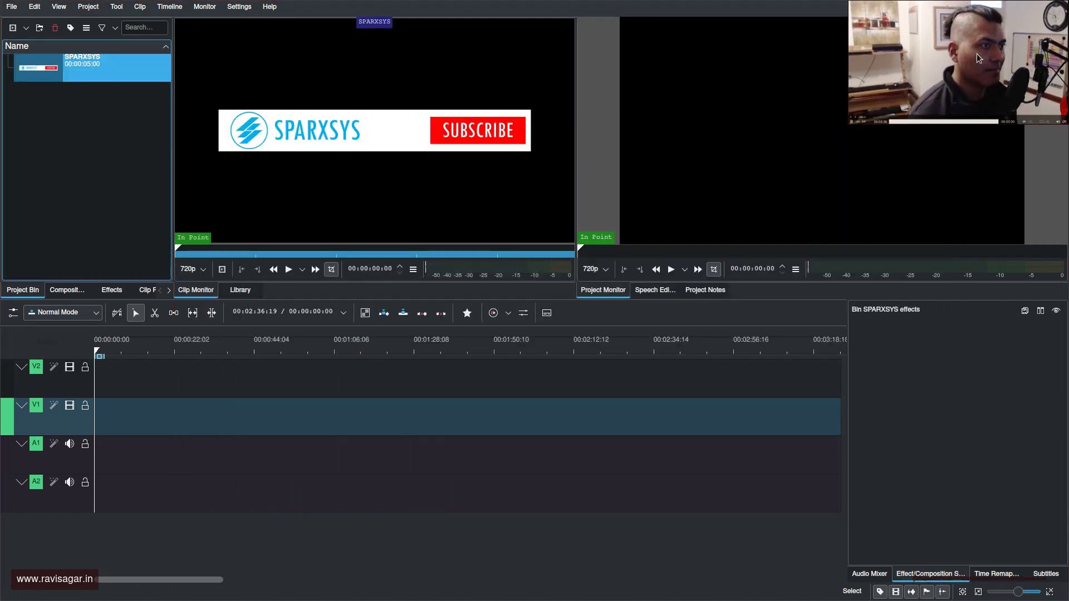
Place the SPARXSYS title clip on video track V1 with its start at 00:00:00:00.
click(919, 113)
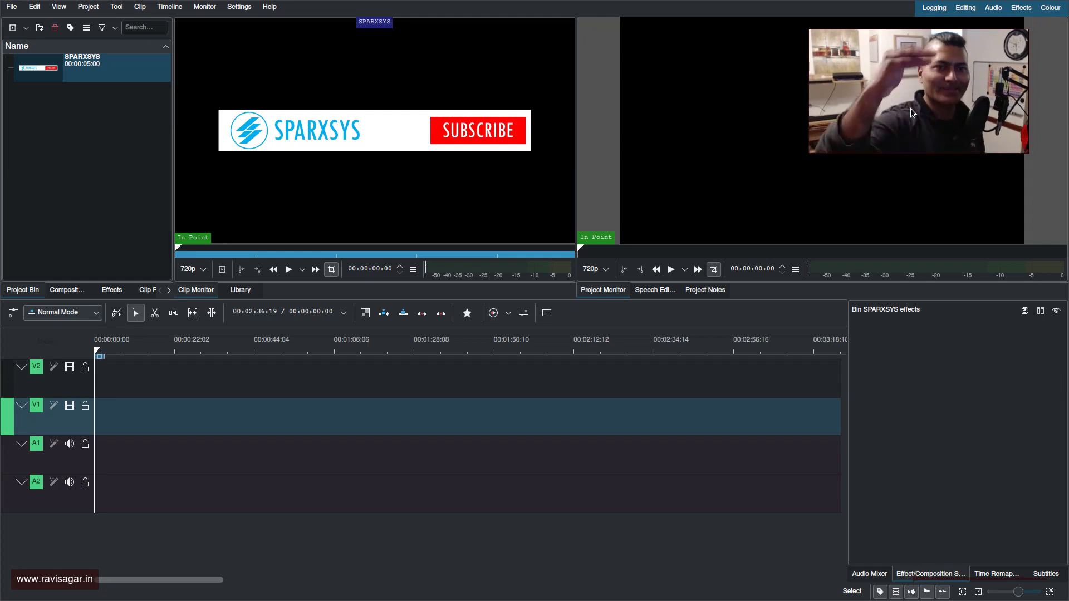
click(47, 76)
drag(46, 76, 125, 431)
scroll(134, 420, up, 3)
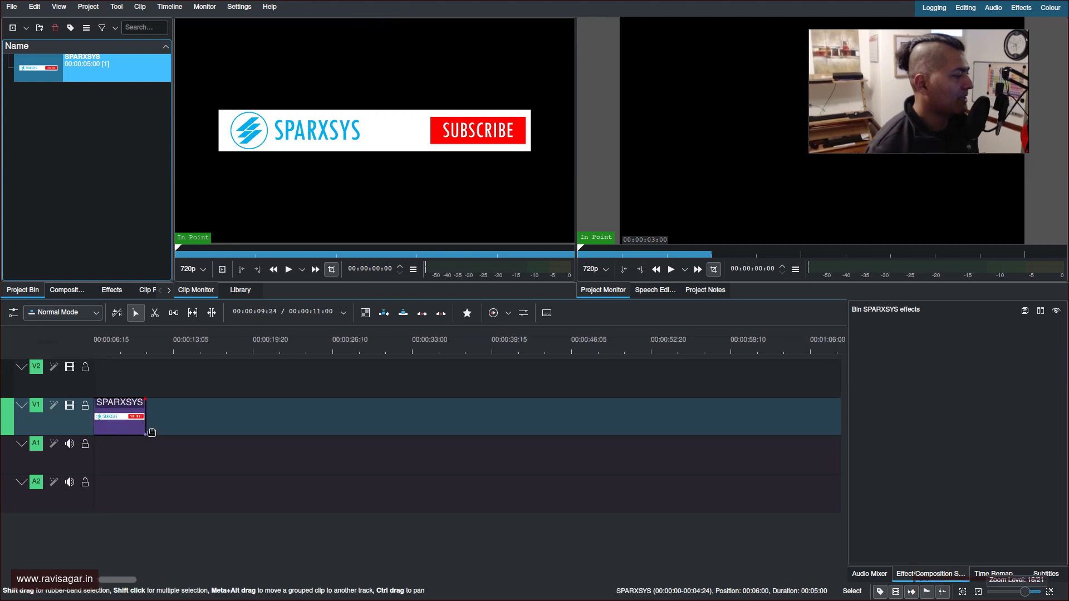
scroll(133, 374, up, 2)
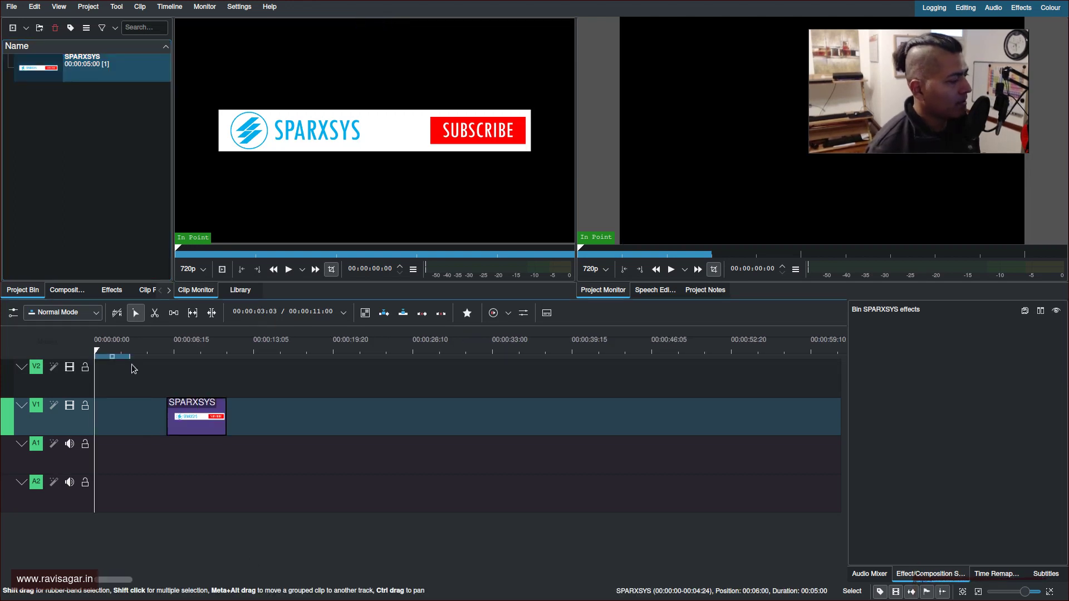
drag(188, 418, 116, 416)
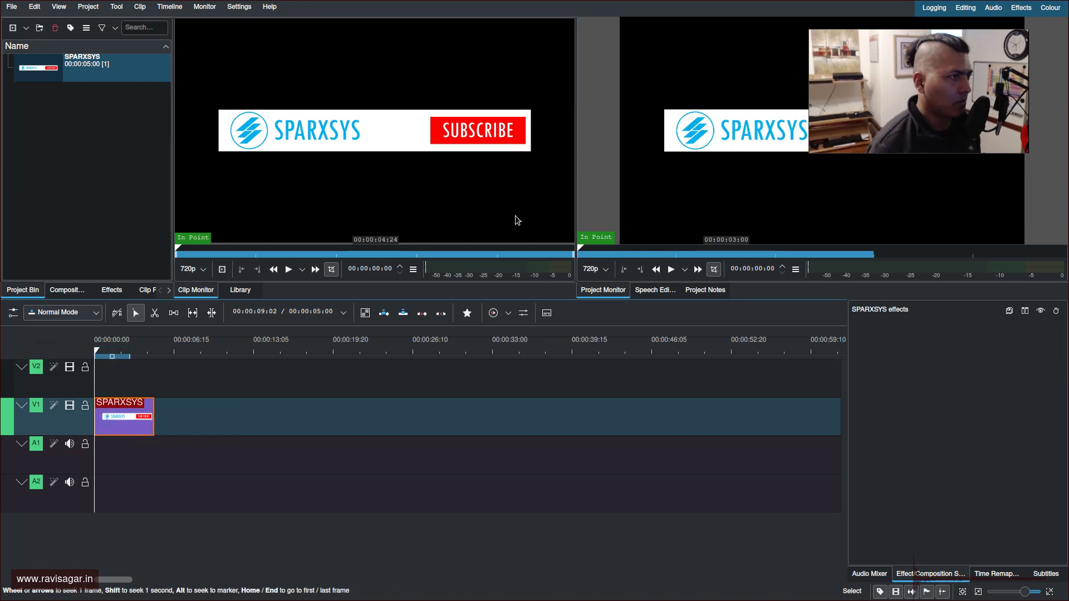
Play the first seconds of the title clip on the timeline and return the playhead to the start.
drag(904, 119, 656, 523)
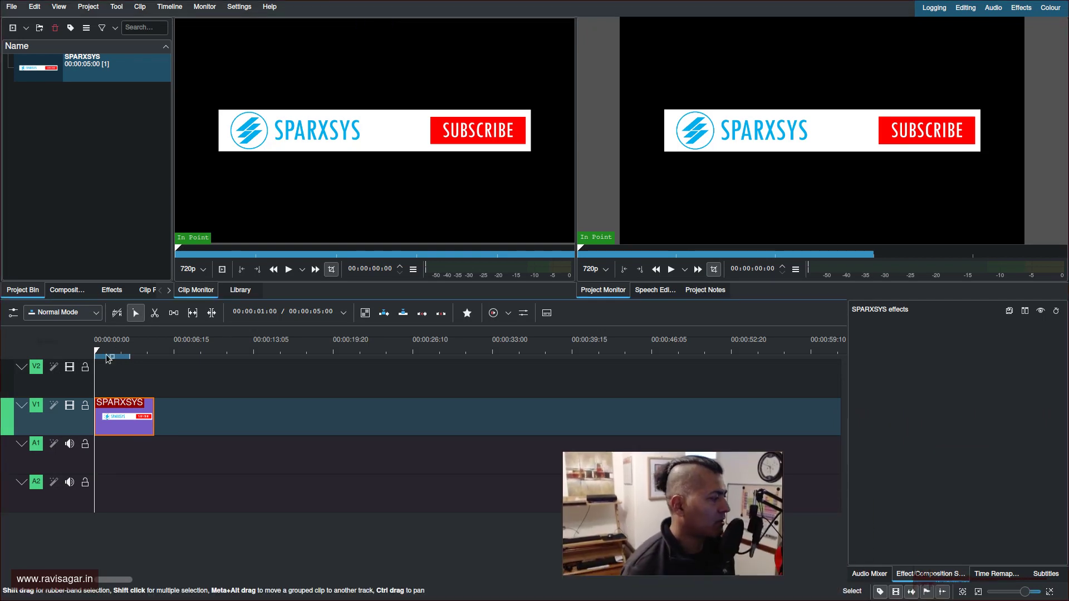
key(space)
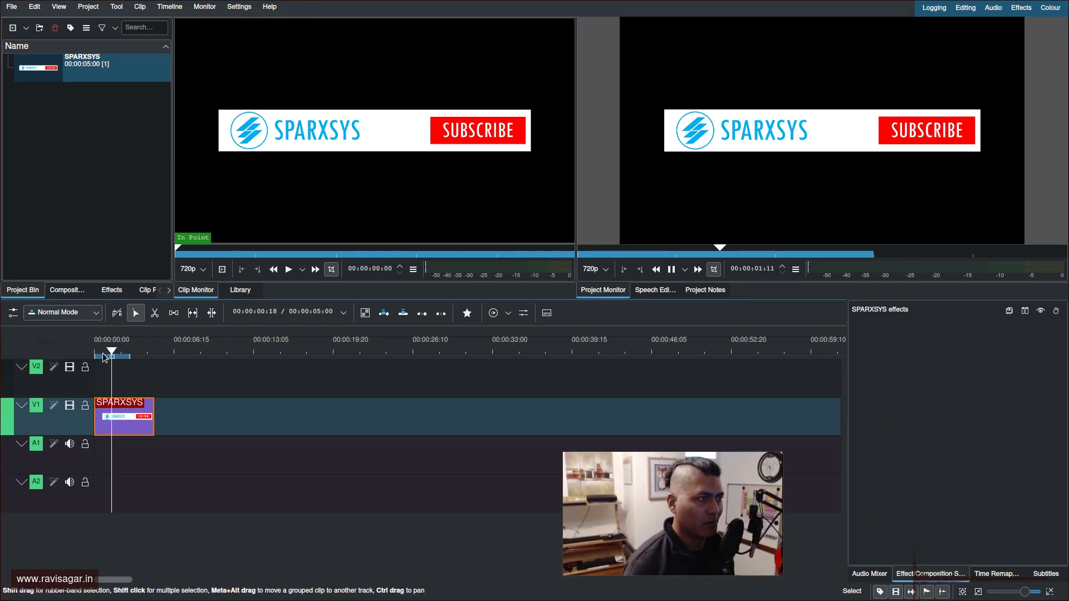
key(space)
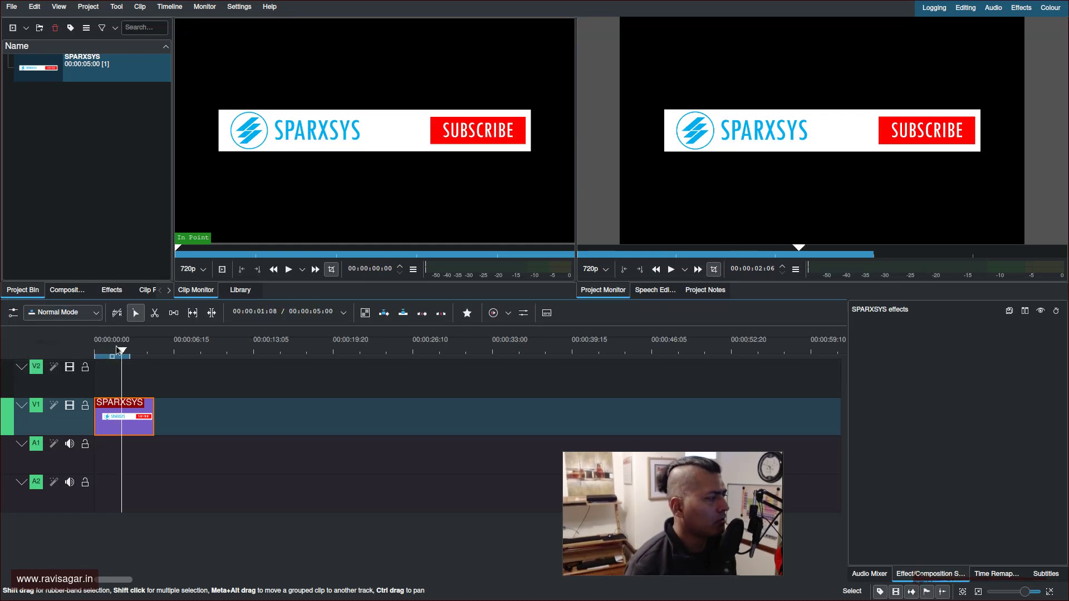
drag(122, 353, 67, 346)
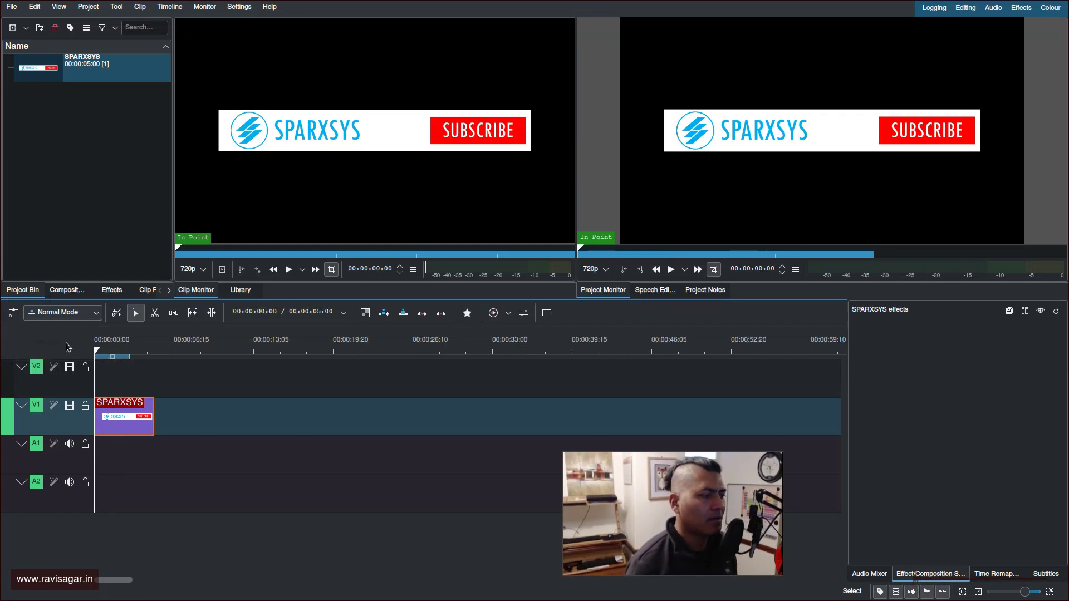
Search the effects for "trans" and apply the Transform effect to the SPARXSYS clip on track V1.
click(112, 290)
text(t)
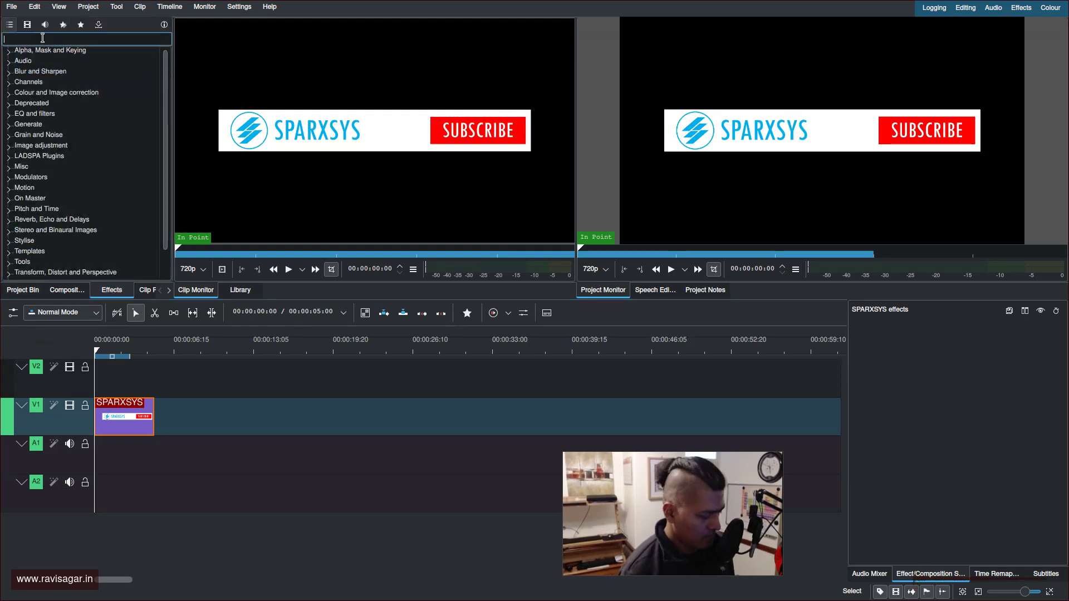
text(rans)
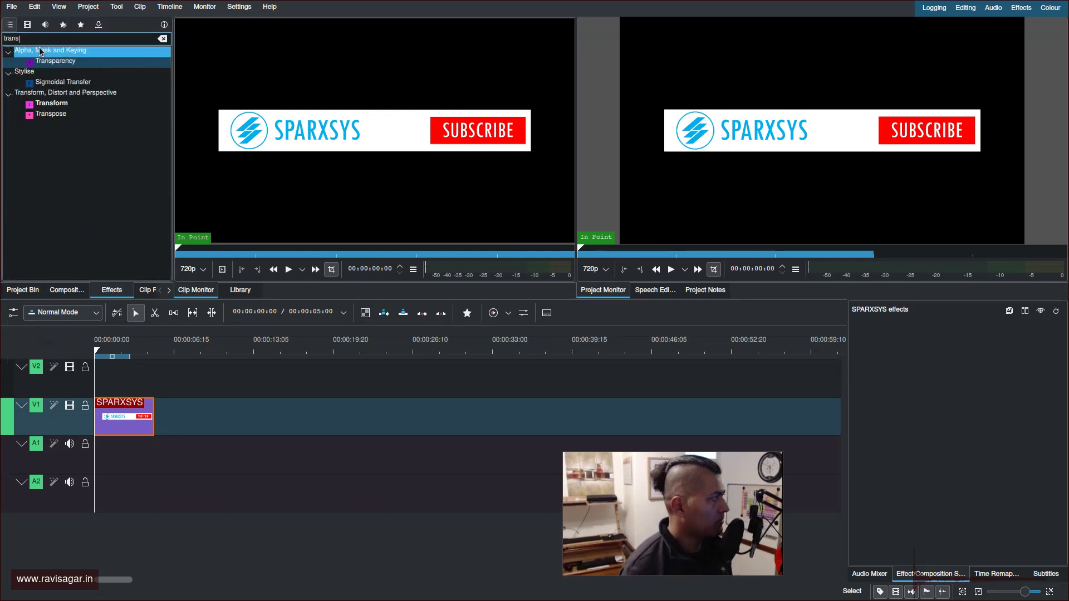
drag(52, 103, 124, 423)
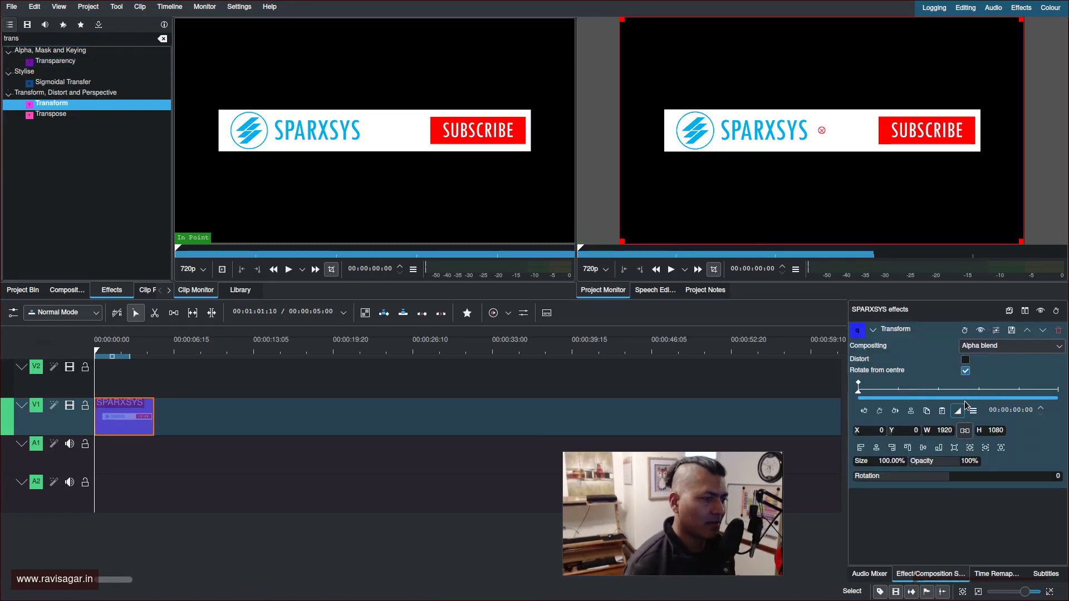
Set the Transform effect's Y position to 1000 at the keyframe at the start of the clip.
drag(858, 385, 941, 396)
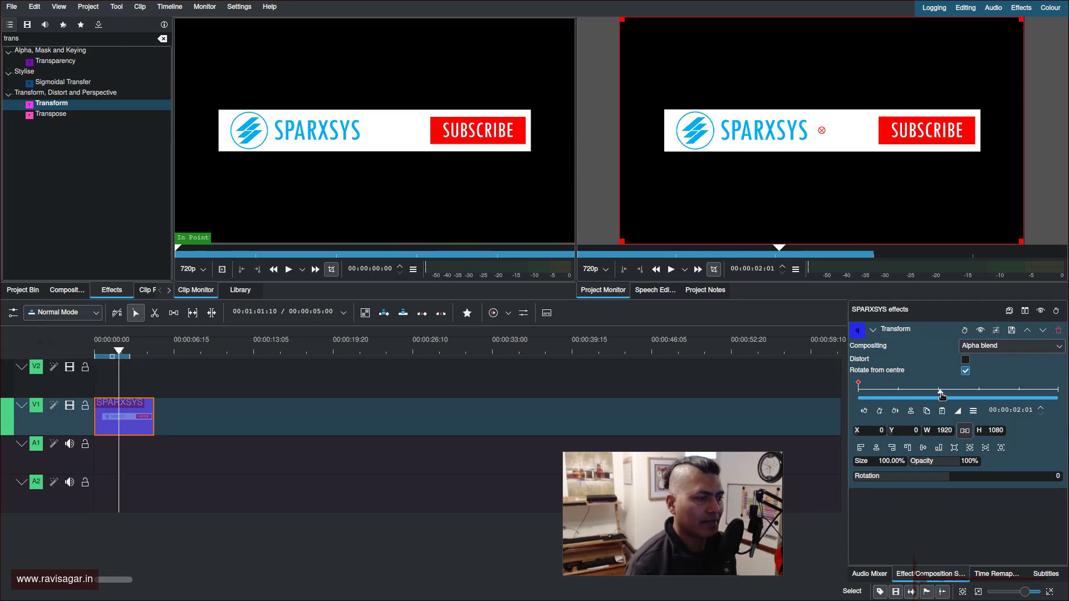
drag(940, 399, 943, 397)
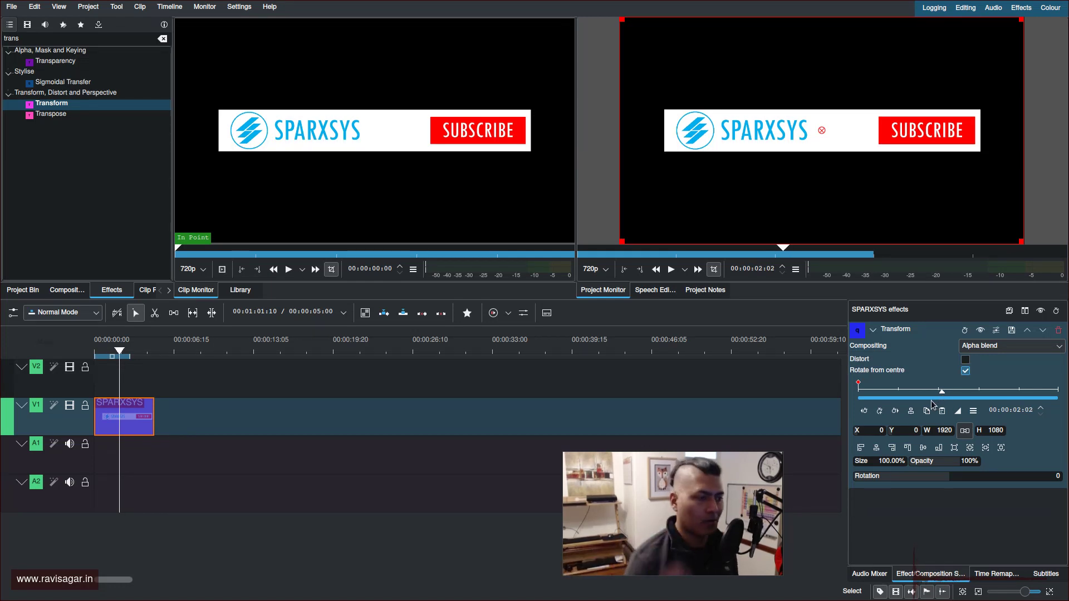
click(858, 385)
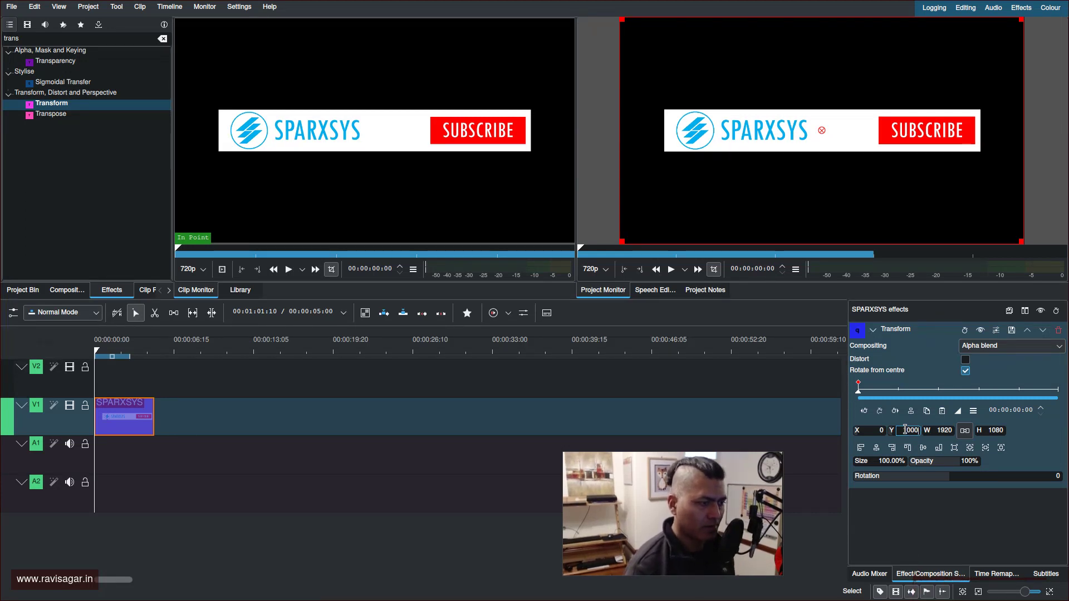
key(Return)
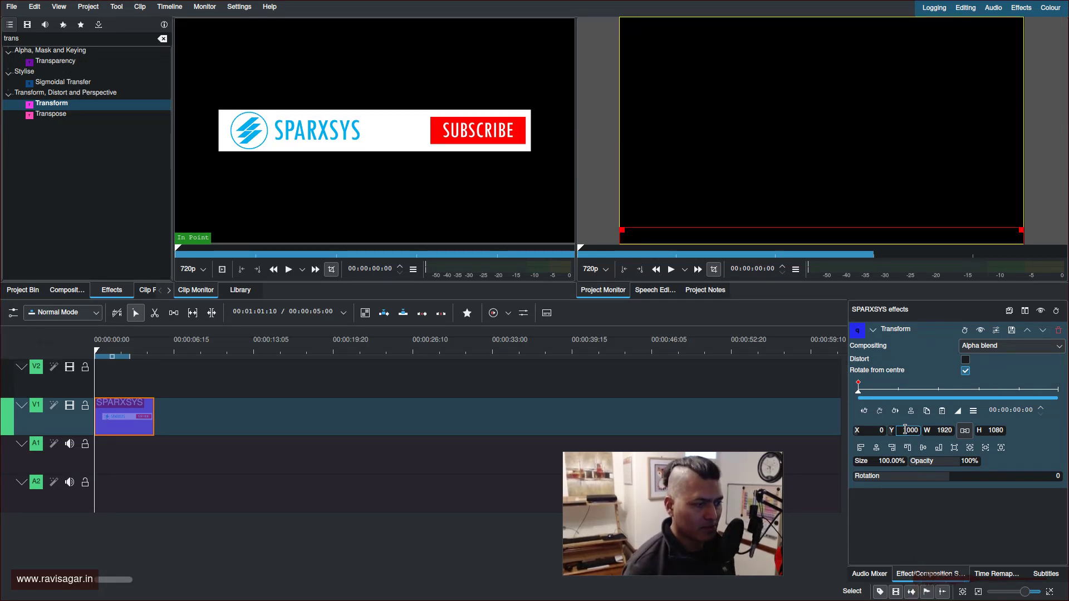
Adjust the Transform effect's Y position to 647 at the keyframe at the start of the clip.
double_click(904, 429)
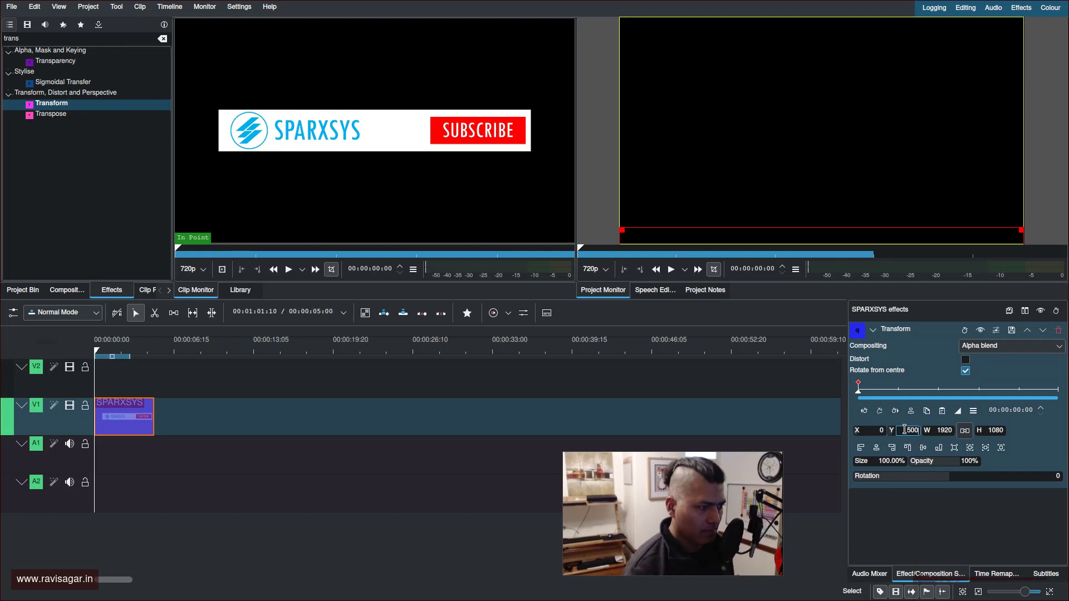
text(500)
key(Return)
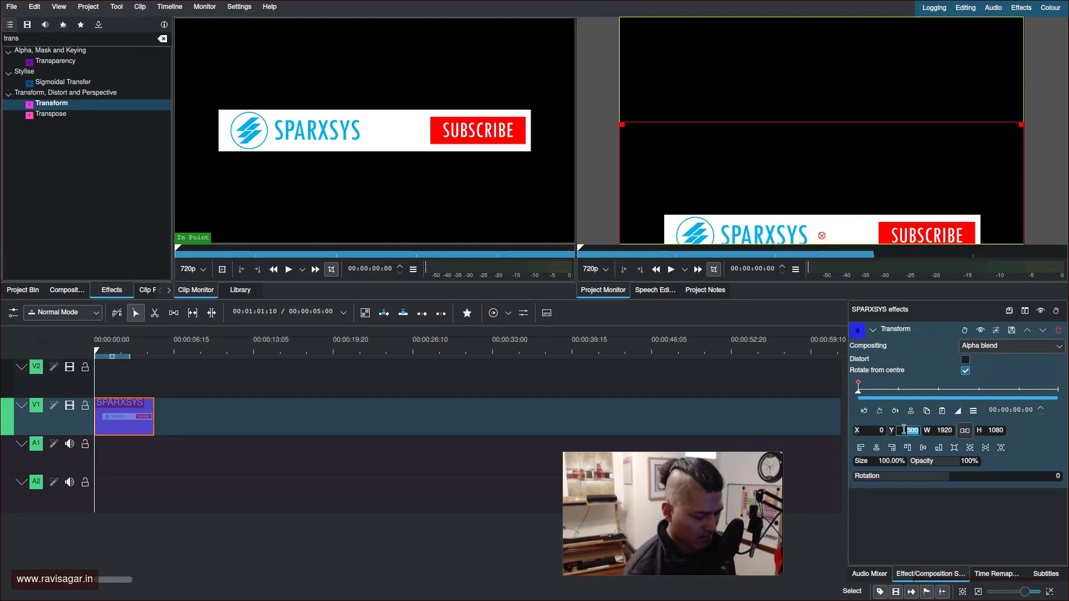
text(600)
key(Return)
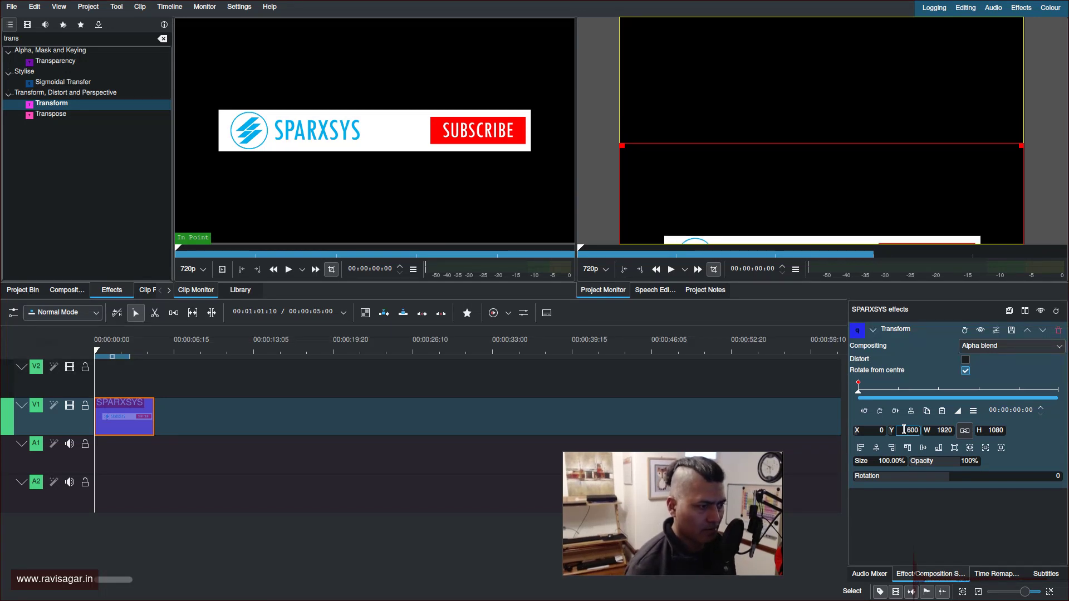
scroll(904, 429, up, 20)
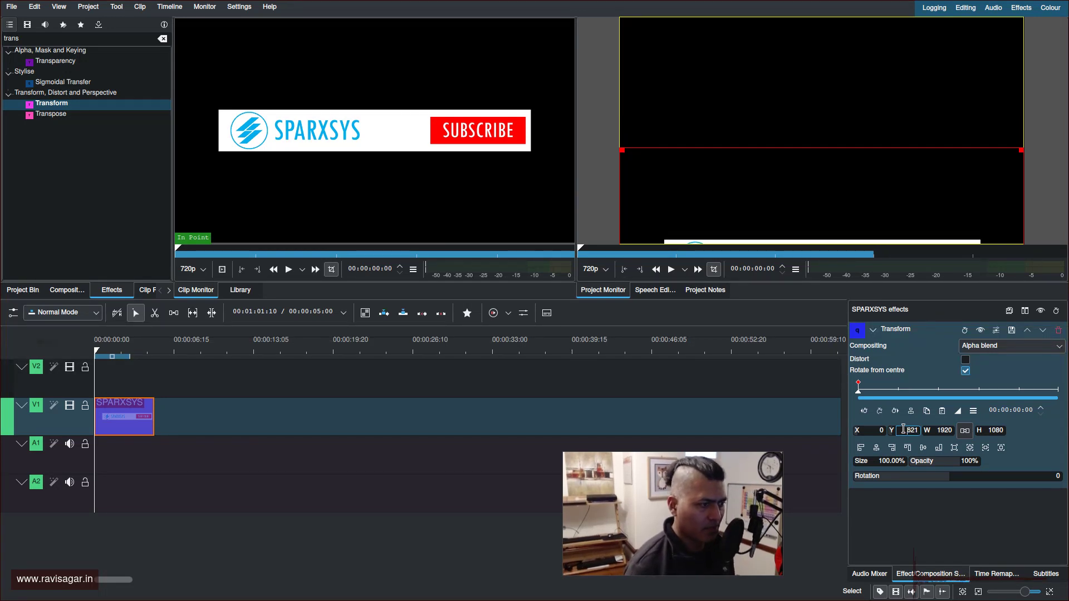
scroll(902, 429, up, 13)
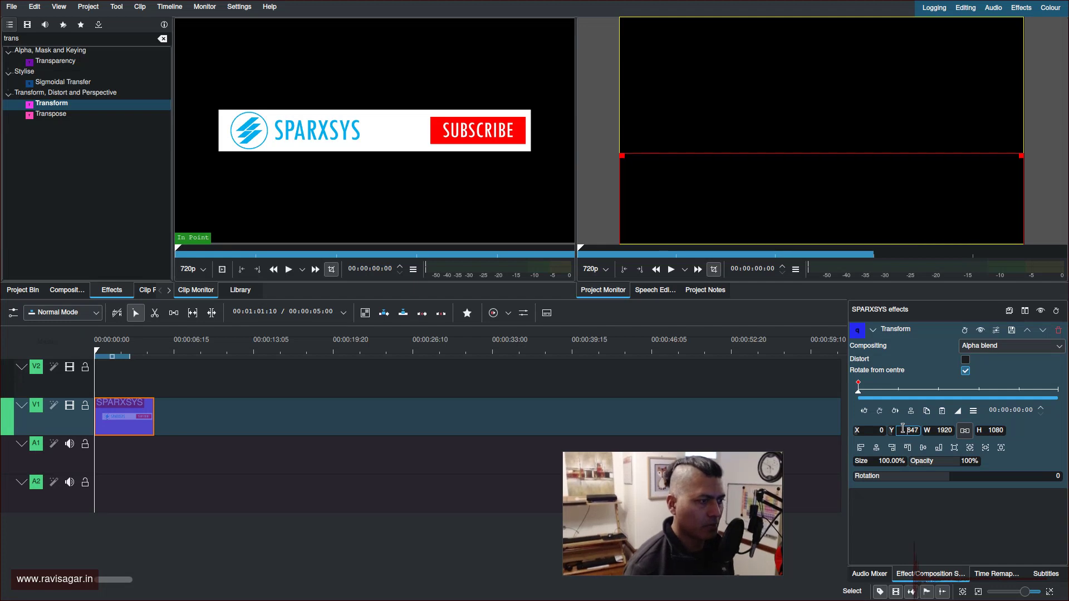
Add a Transform keyframe at 00:00:02:00 and set its Y position to 400.
click(941, 389)
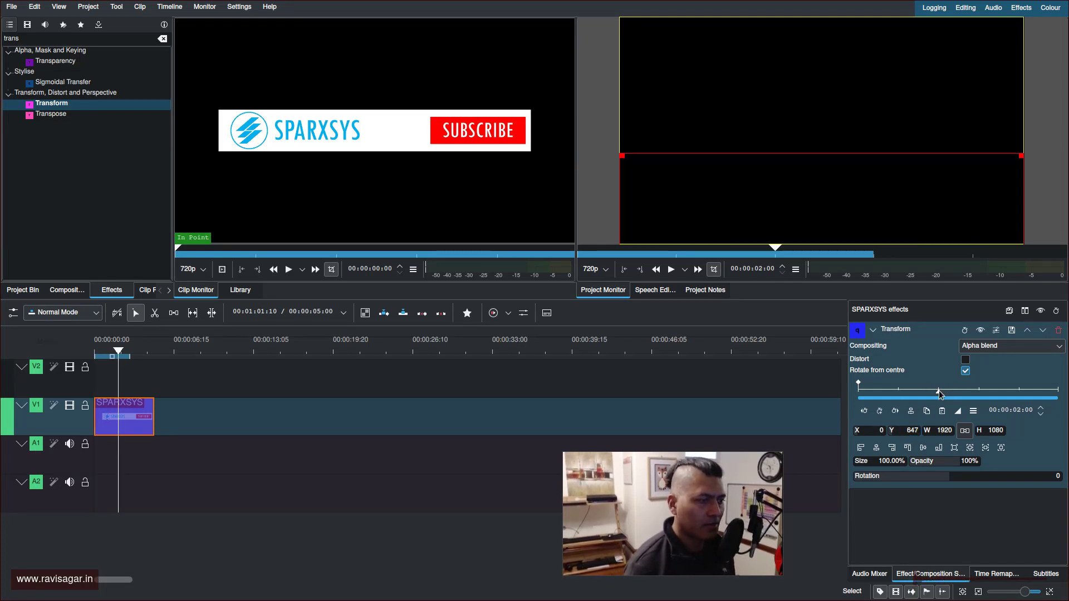
click(880, 412)
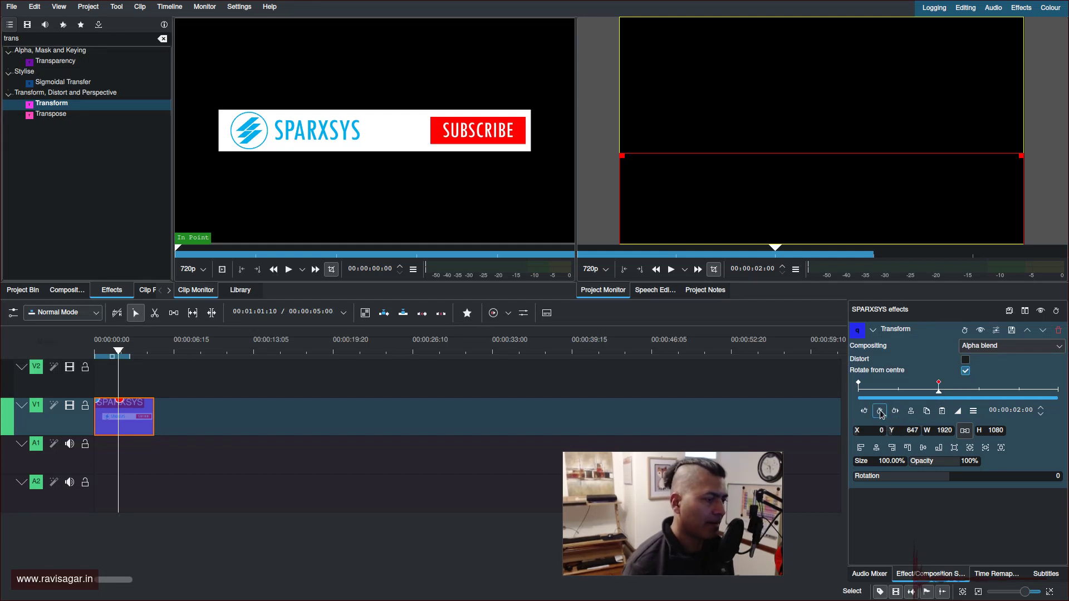
click(909, 432)
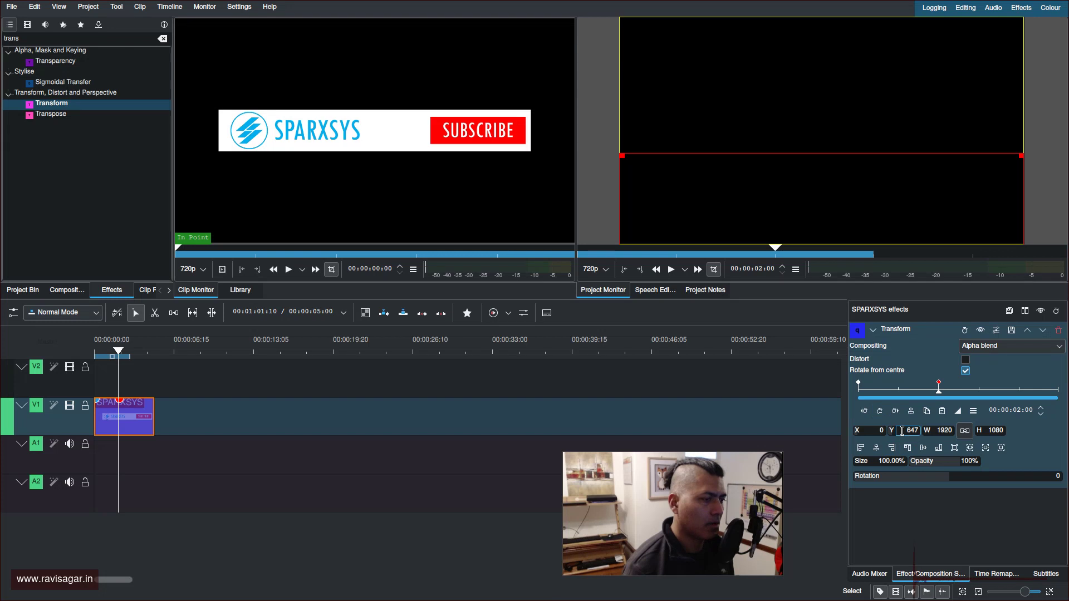
scroll(905, 430, down, 20)
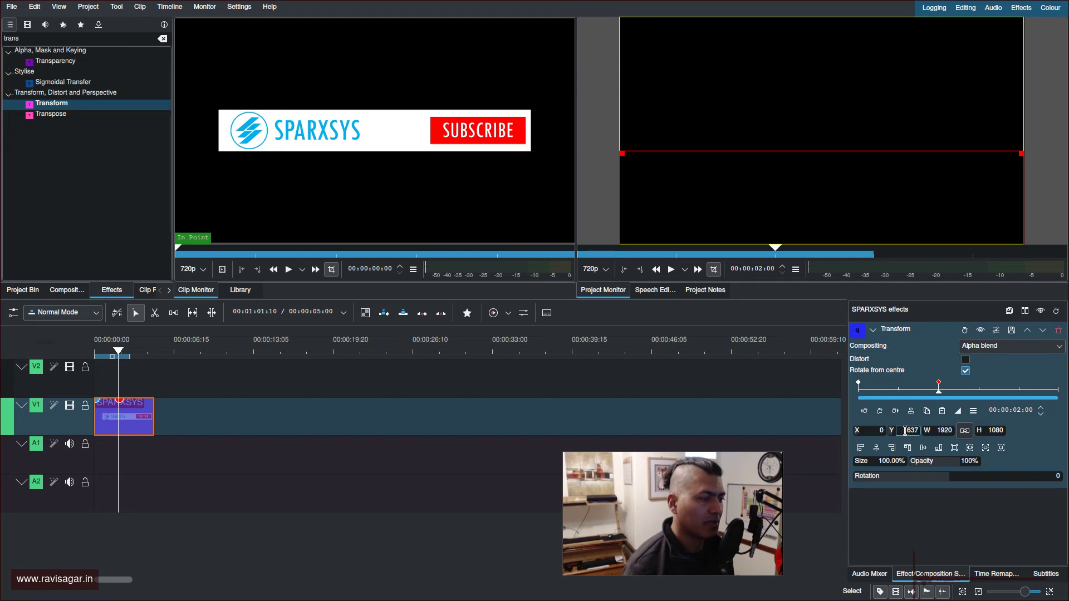
scroll(905, 430, down, 6)
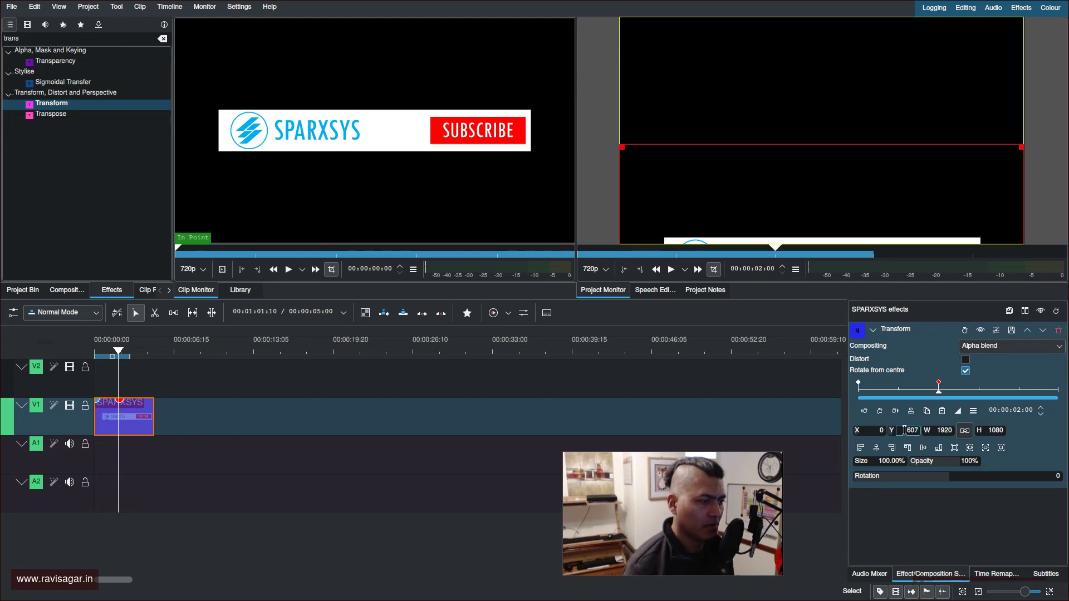
text(400)
key(Return)
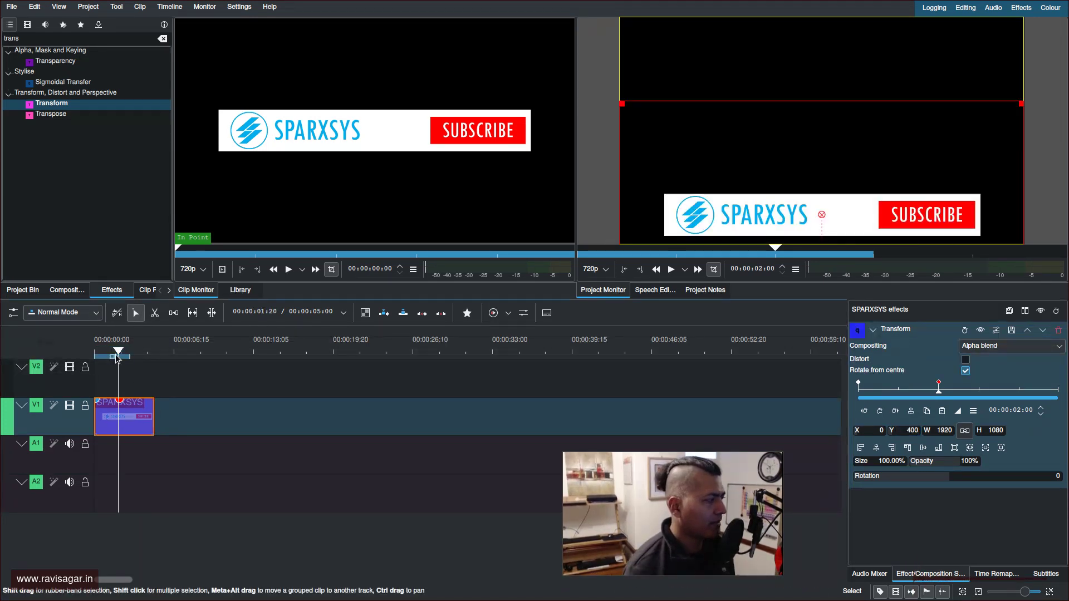
Move the second Transform keyframe to the one-second mark and play the slide-in animation from the start.
key(ctrl+space)
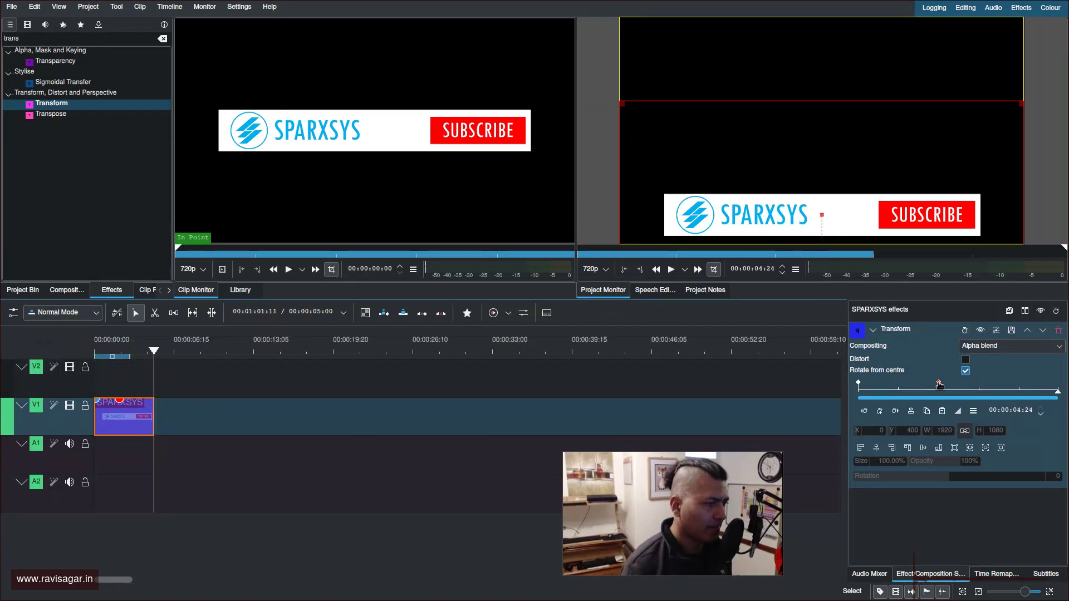
drag(940, 386, 898, 382)
double_click(897, 382)
drag(104, 351, 89, 352)
key(space)
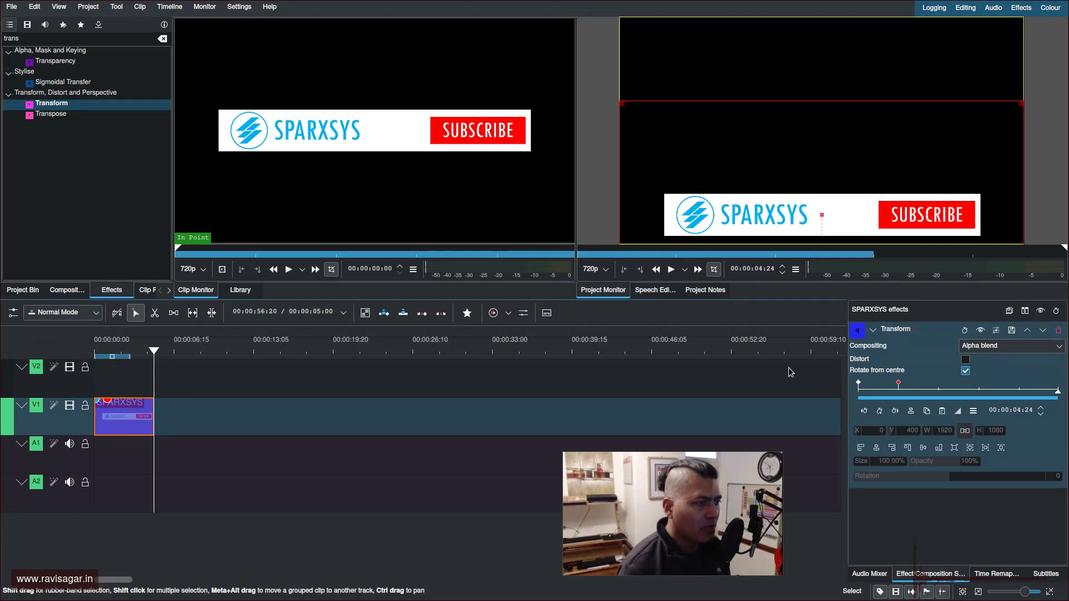
Add a third Transform keyframe at 00:00:03:00 and set its size to 10%.
click(980, 384)
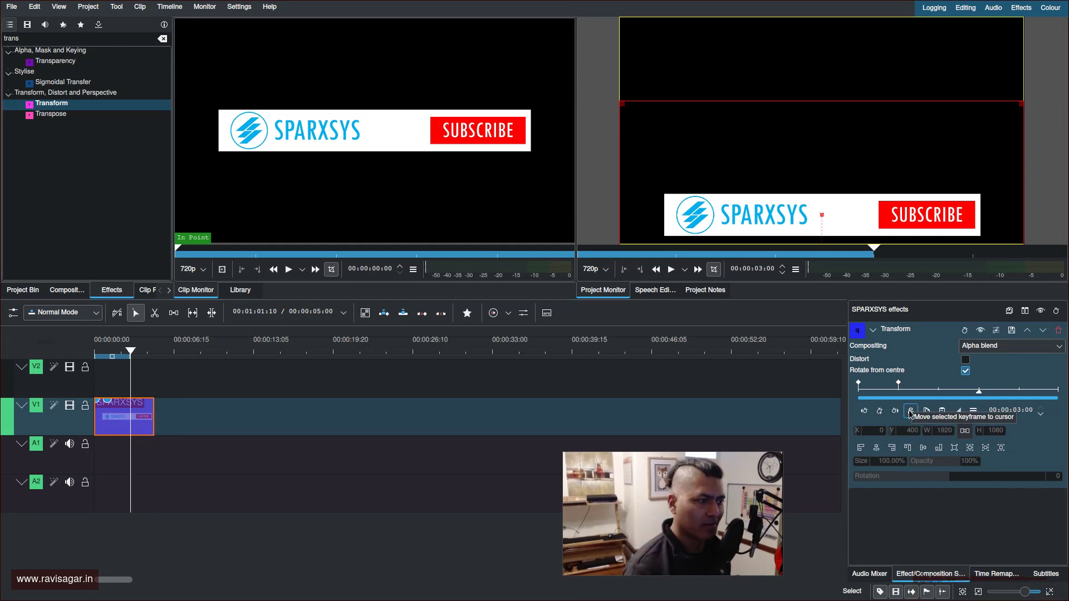
click(880, 411)
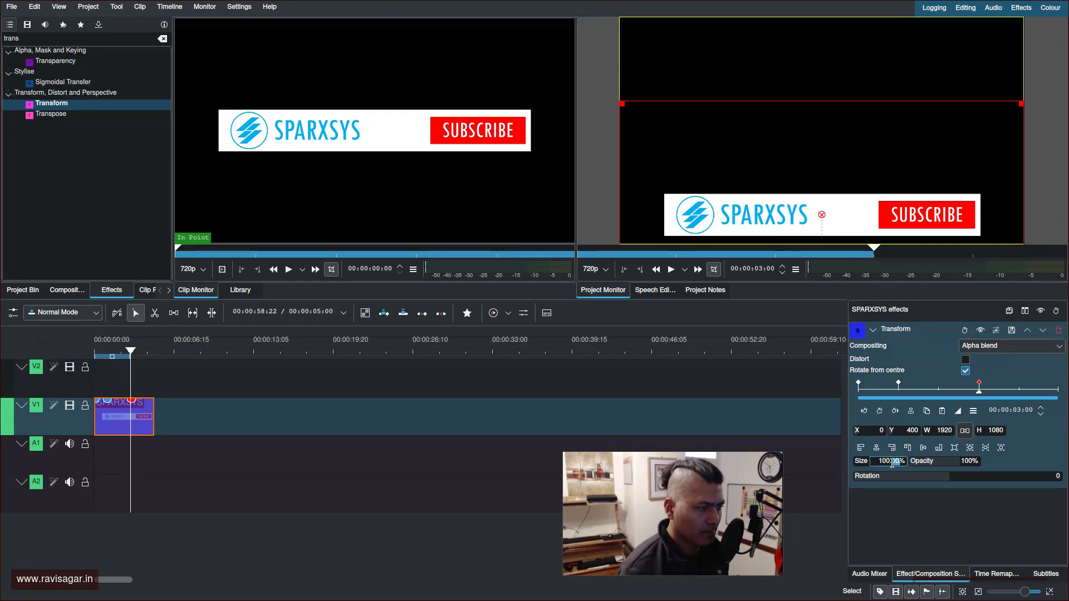
text(10)
key(Return)
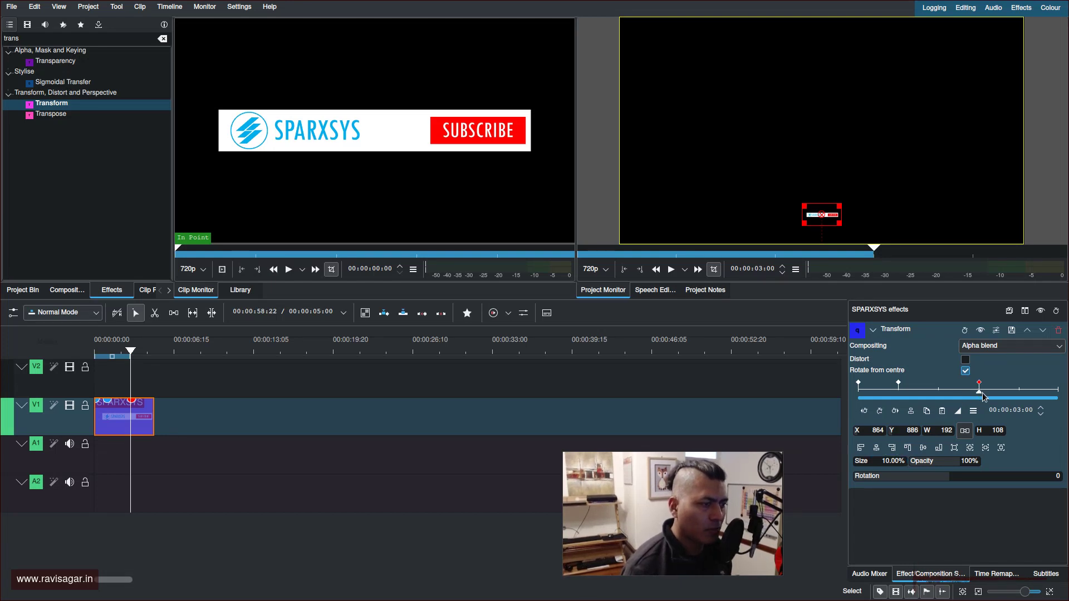
mouse_move(979, 393)
mouse_down()
mouse_move(1022, 394)
mouse_move(980, 395)
mouse_up()
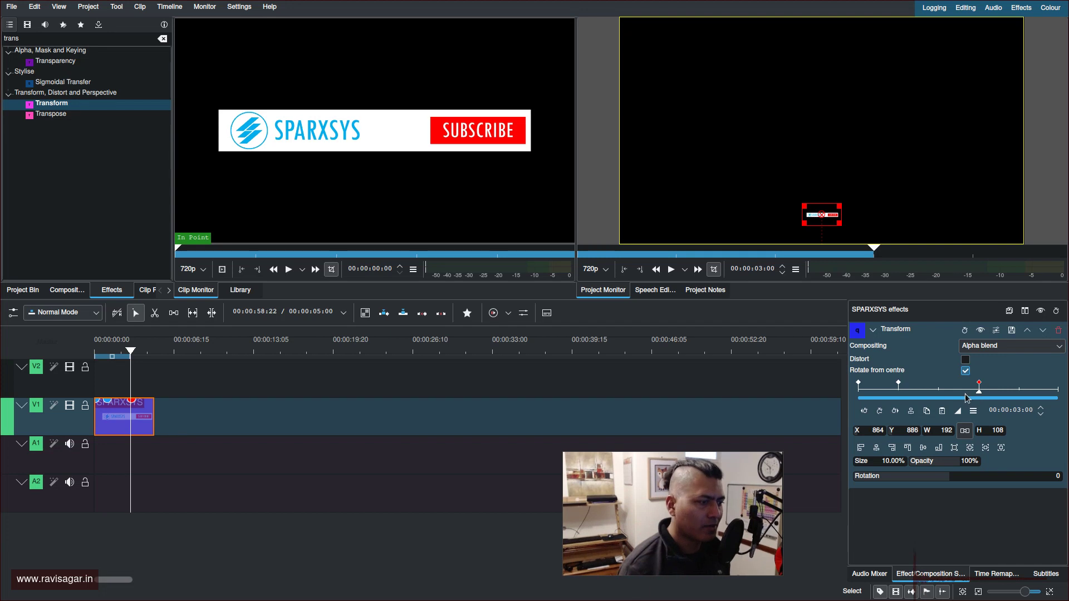
Set the Y position of the 00:00:03:00 keyframe to 1038 so the shrunken title sits below the frame.
click(906, 432)
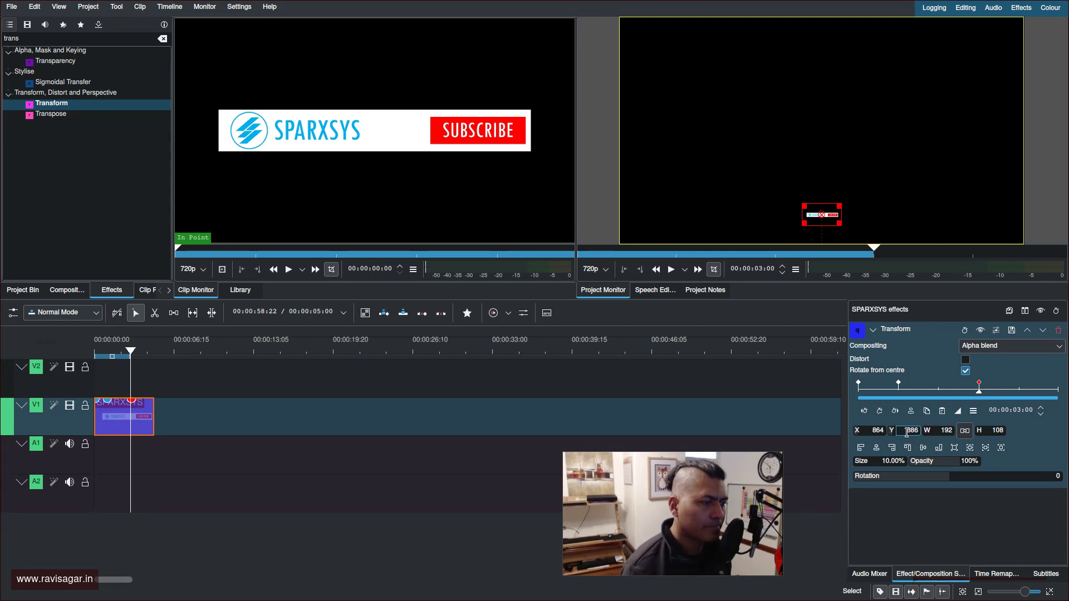
scroll(906, 432, down, 4)
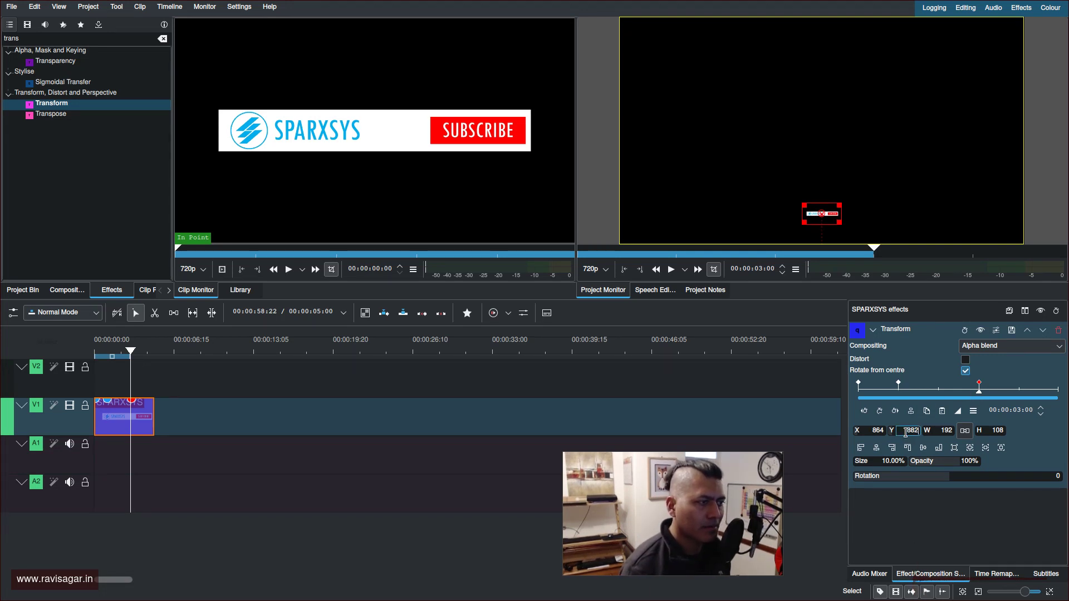
scroll(905, 432, up, 20)
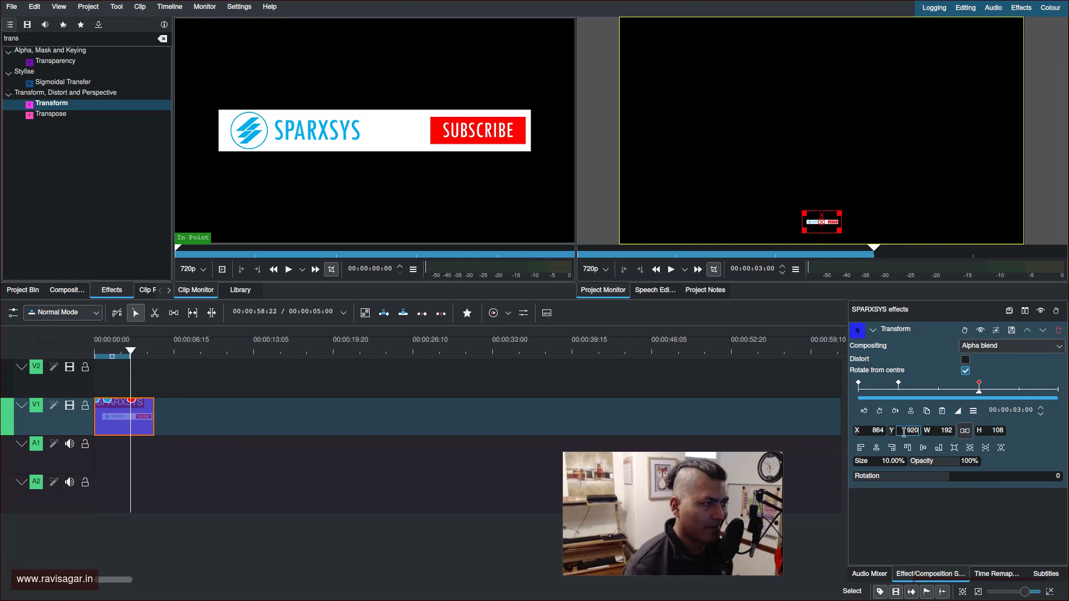
scroll(903, 432, up, 20)
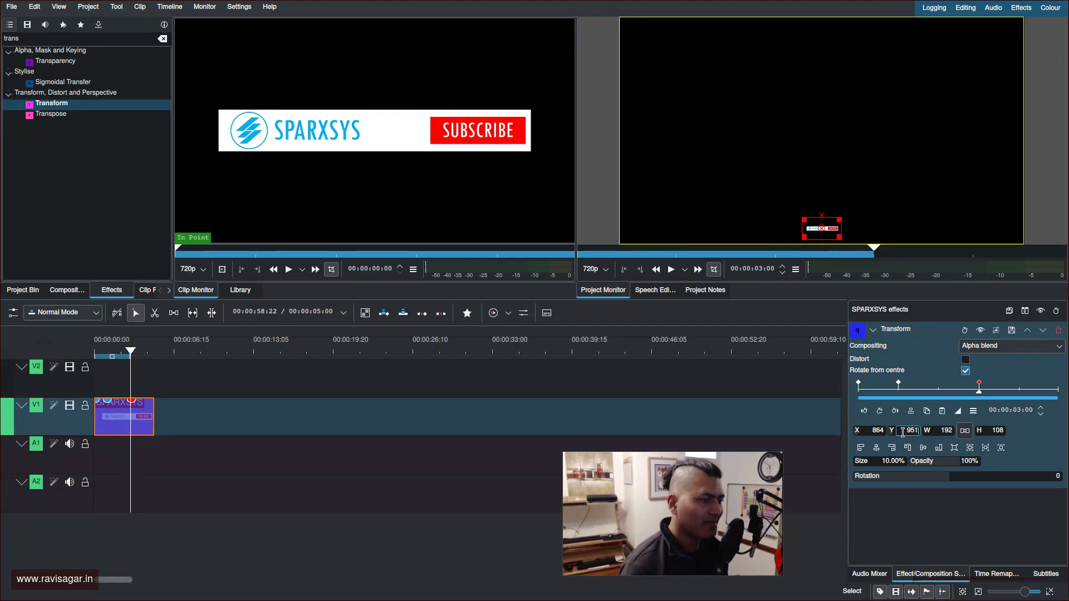
scroll(902, 432, up, 18)
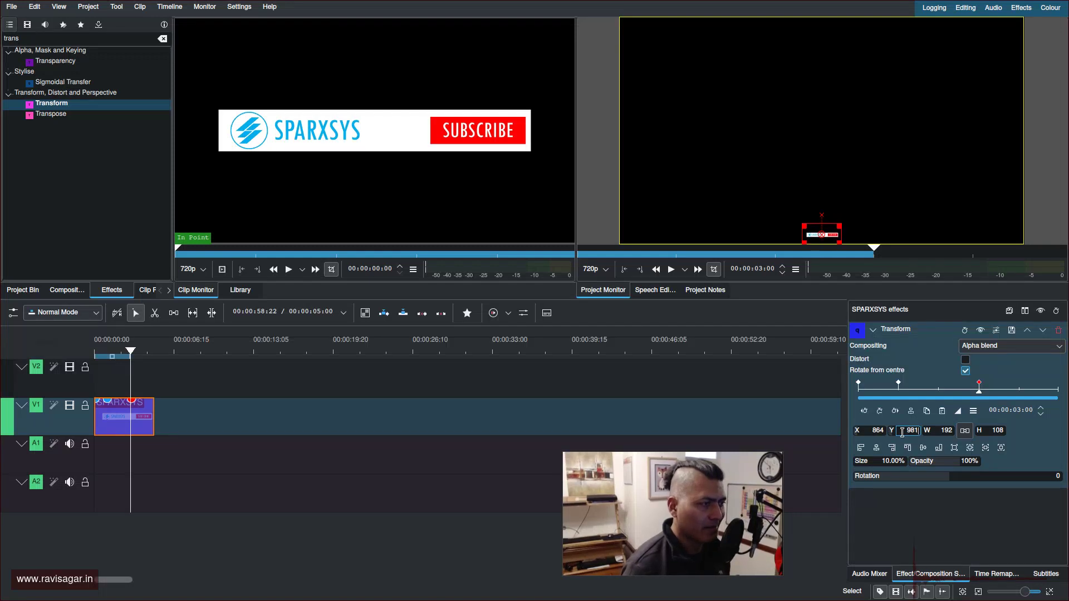
scroll(901, 432, up, 20)
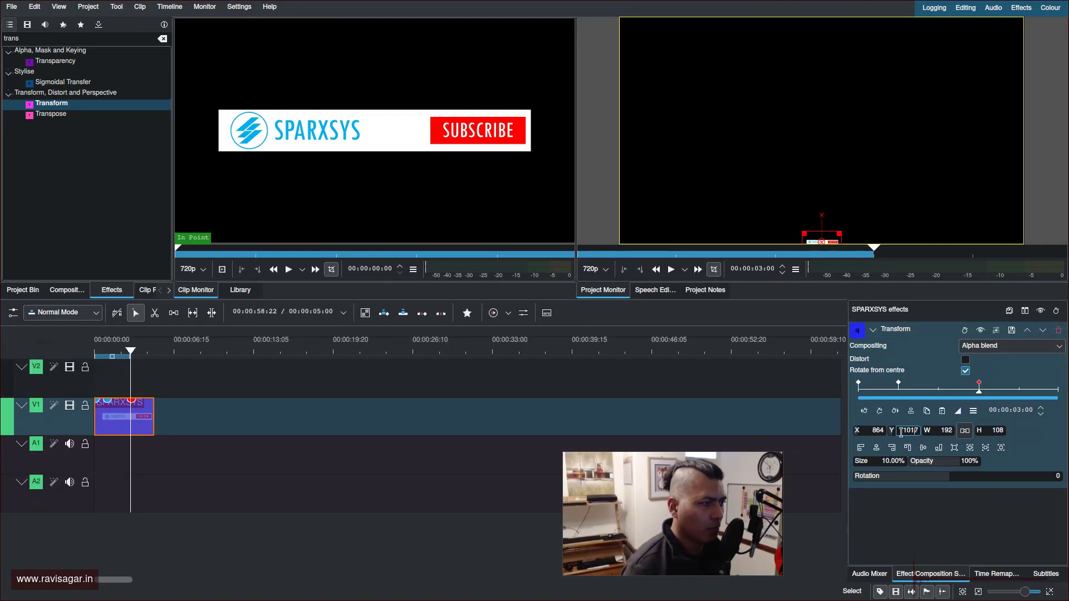
scroll(901, 432, up, 3)
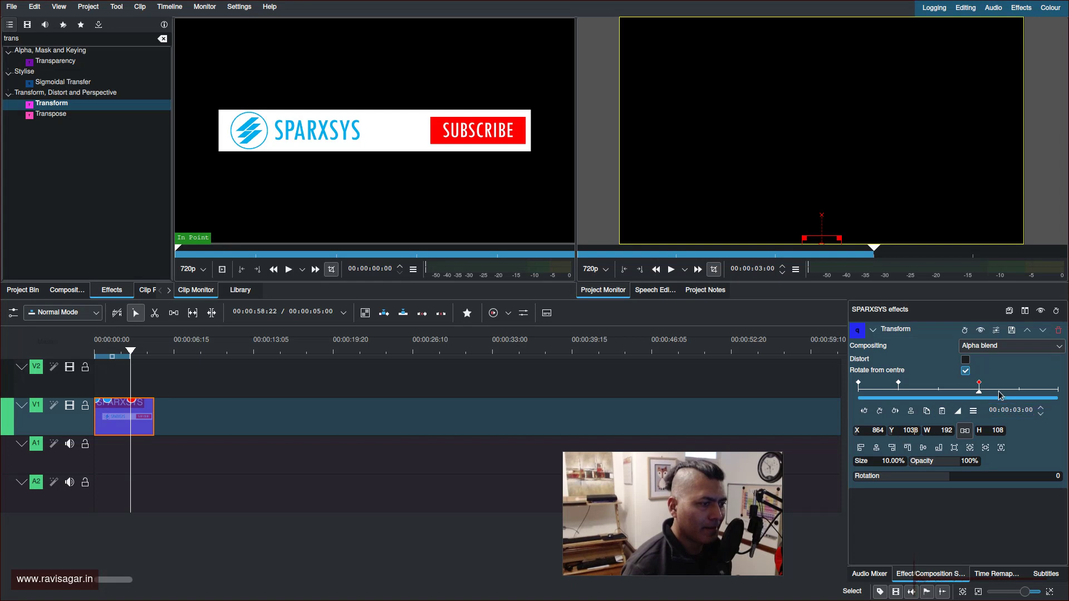
Preview the animation, move the last Transform keyframe to 00:00:04:00, and play the clip again from the start.
key(Home)
key(space)
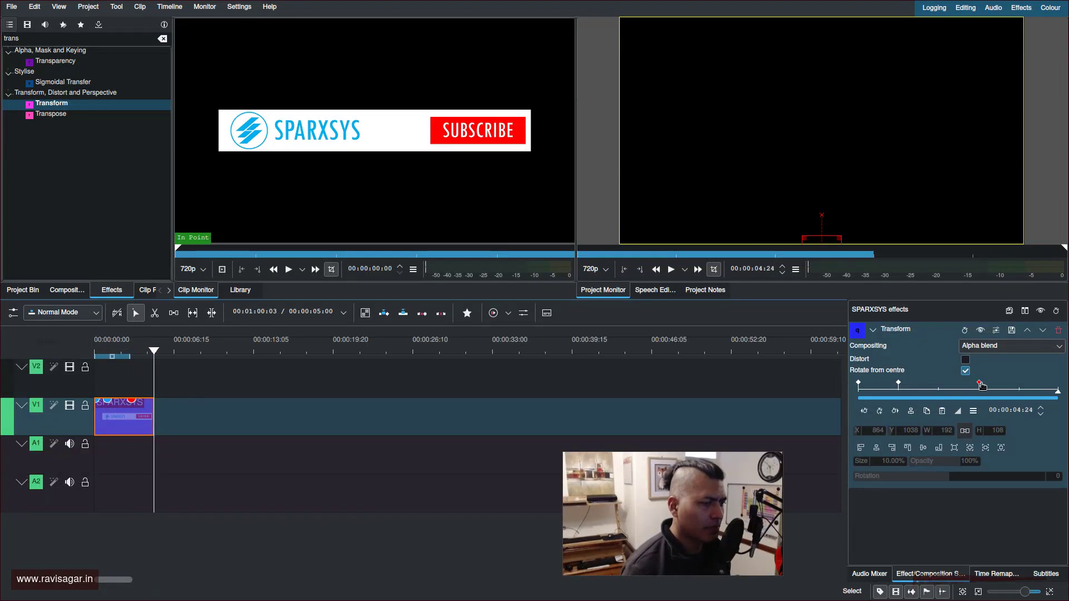
drag(981, 384, 1023, 381)
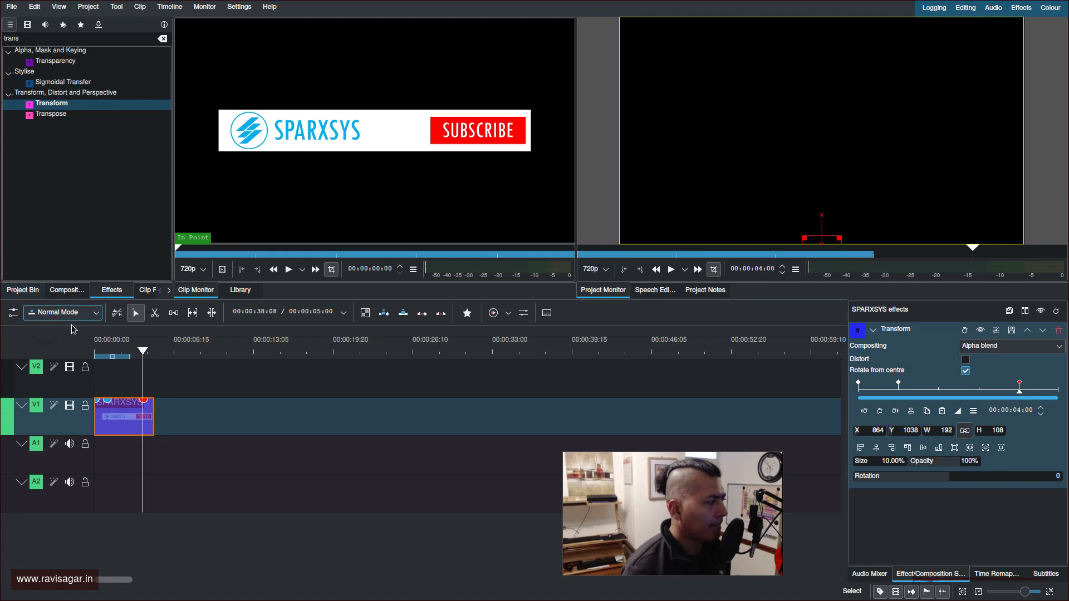
key(Home)
key(space)
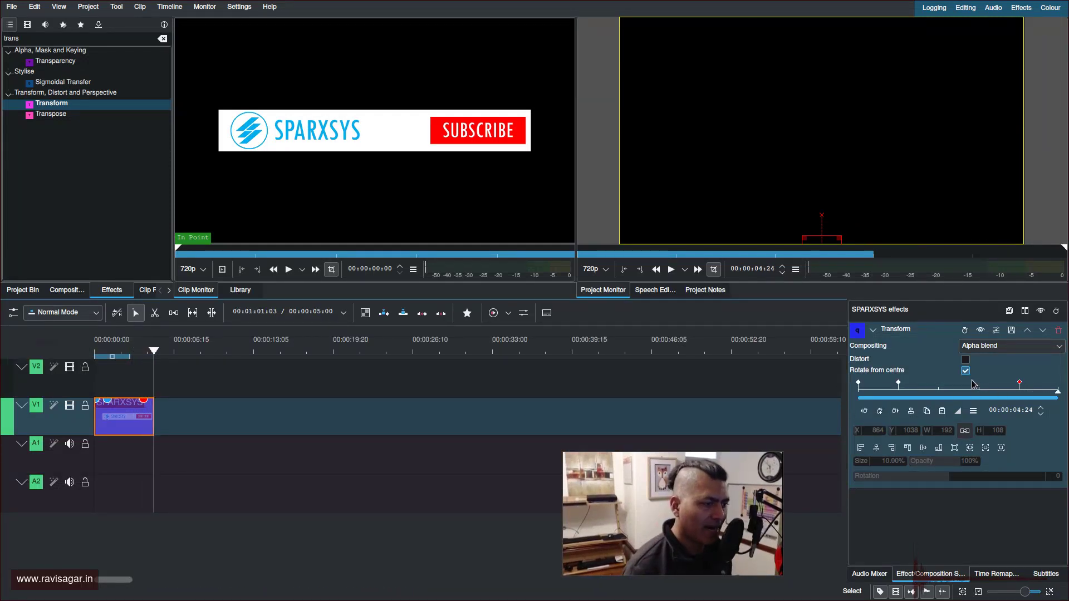
Add a Transform keyframe at 00:00:03:00, between the second and last keyframes, and play the animation.
click(979, 396)
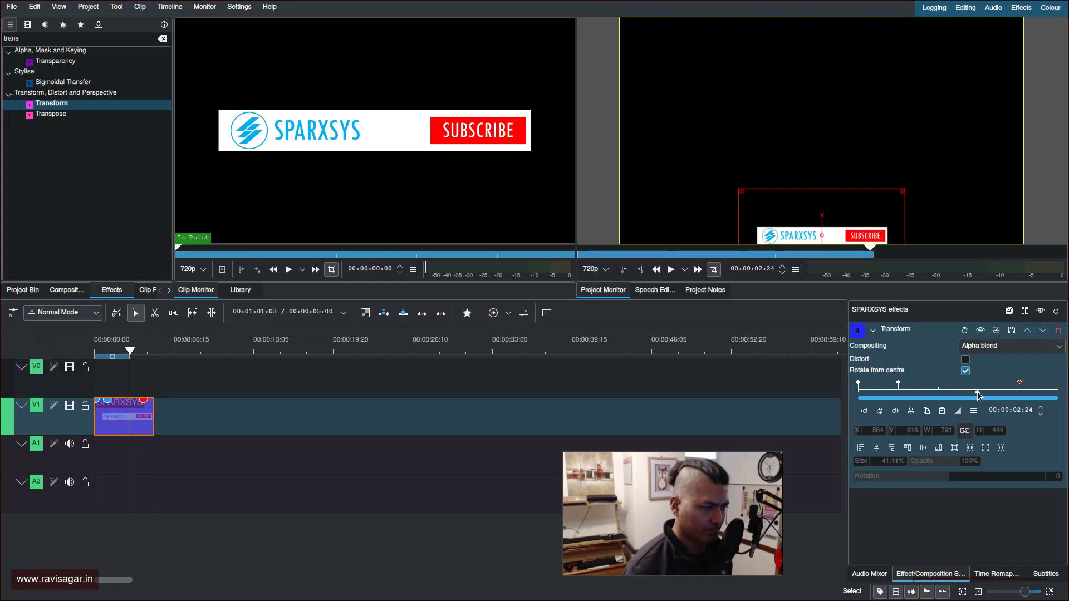
click(880, 411)
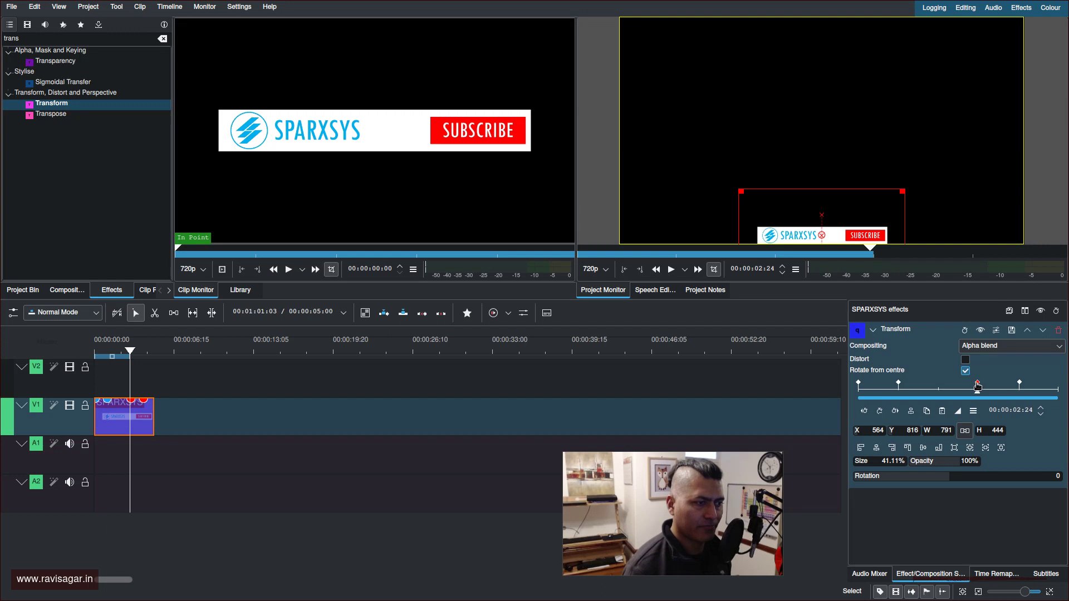
drag(979, 385, 981, 412)
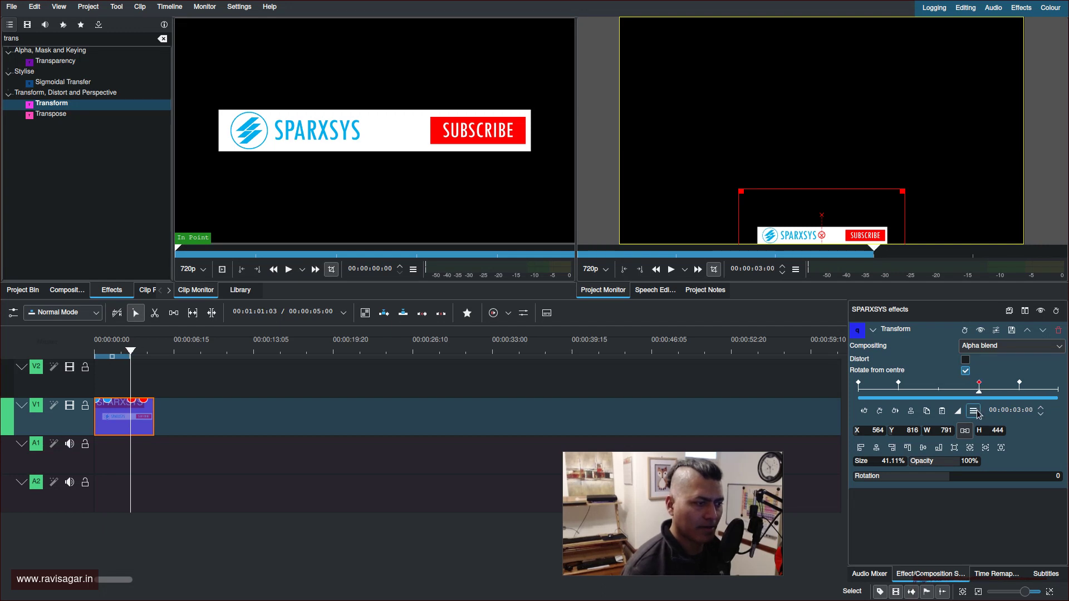
drag(137, 357, 57, 351)
key(space)
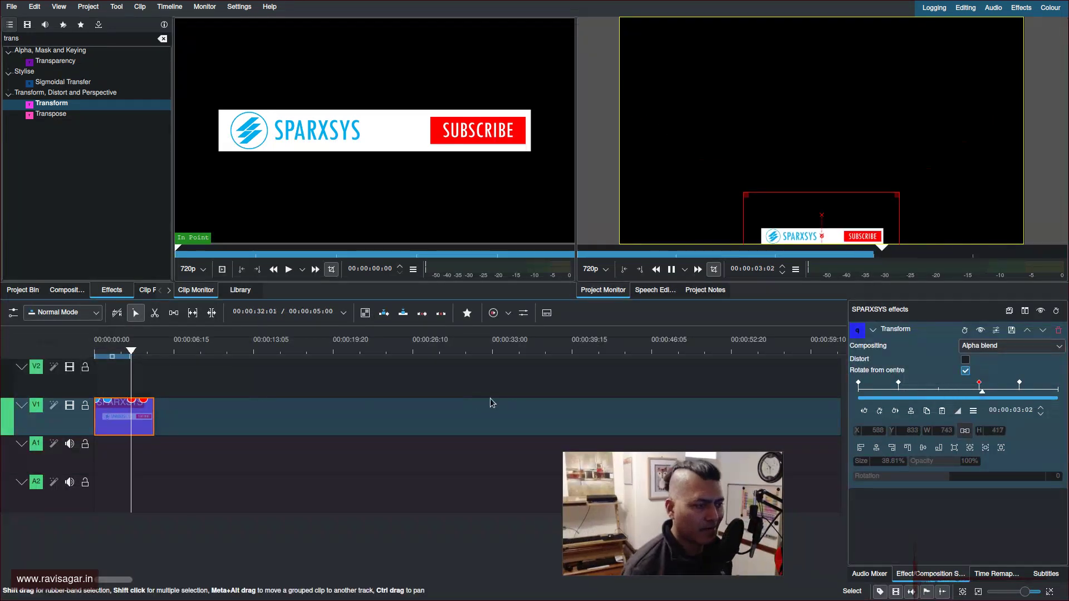
Set the 00:00:03:00 keyframe's size to 100% and its Y position to 400, matching the second keyframe.
click(979, 385)
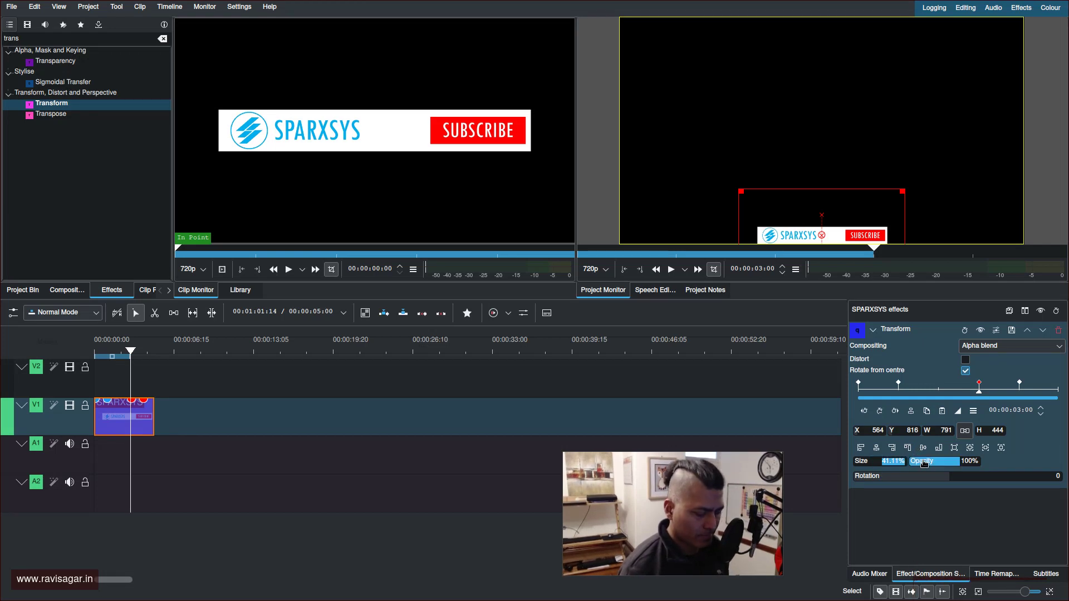
text(0)
key(Return)
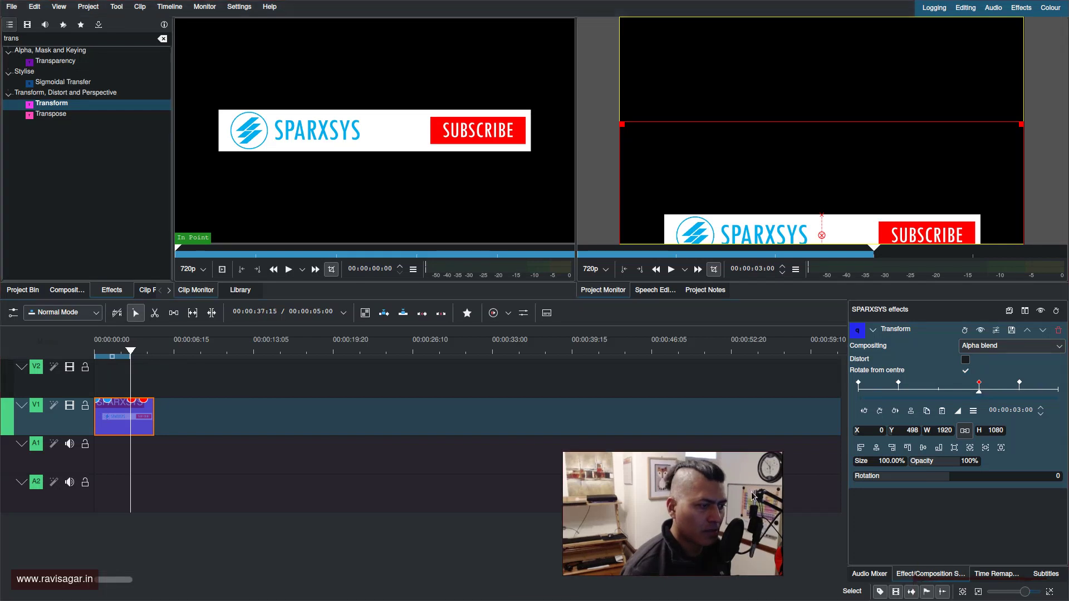
click(899, 384)
click(980, 383)
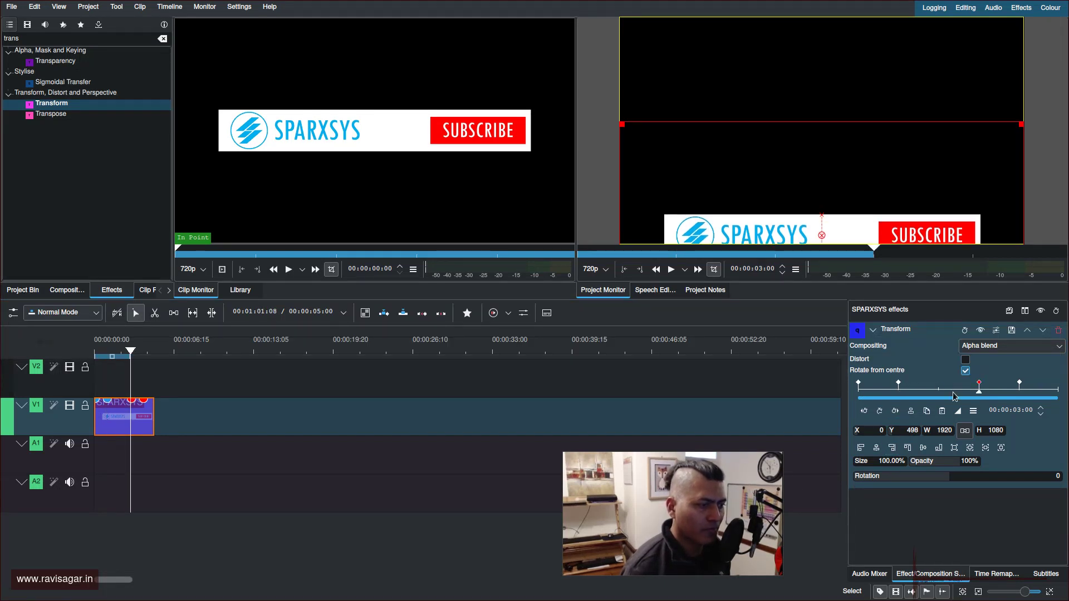
text(400)
click(948, 430)
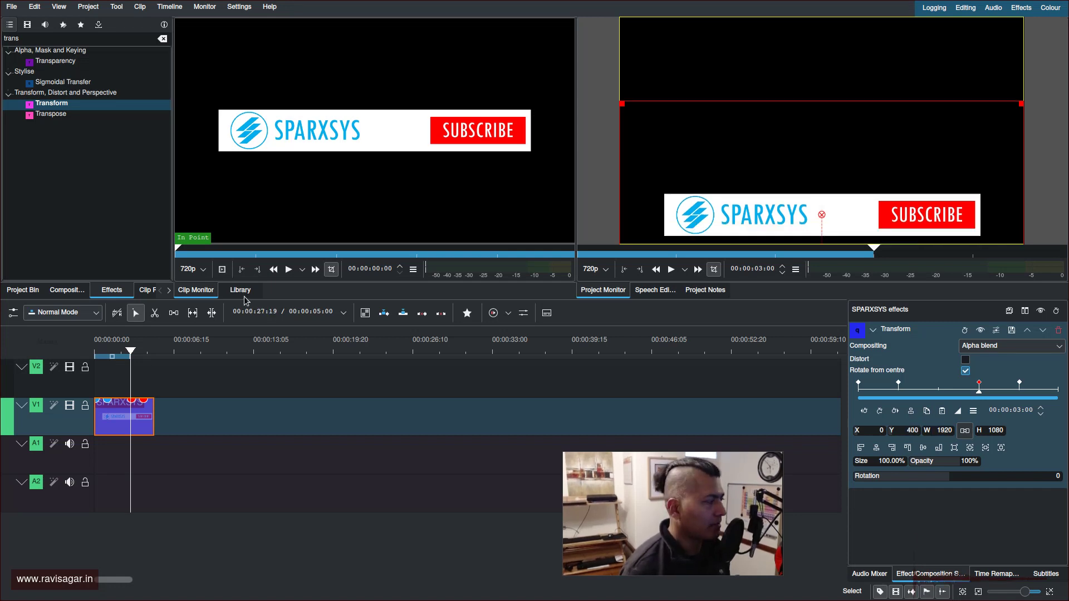
Play the title animation from the start to check the hold before it shrinks.
key(Home)
key(space)
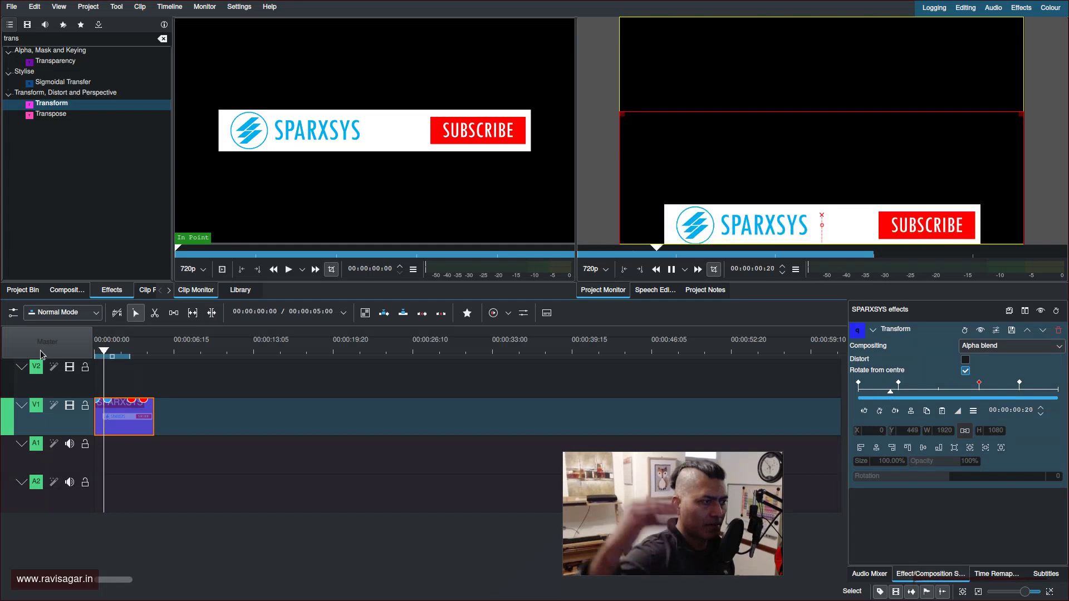
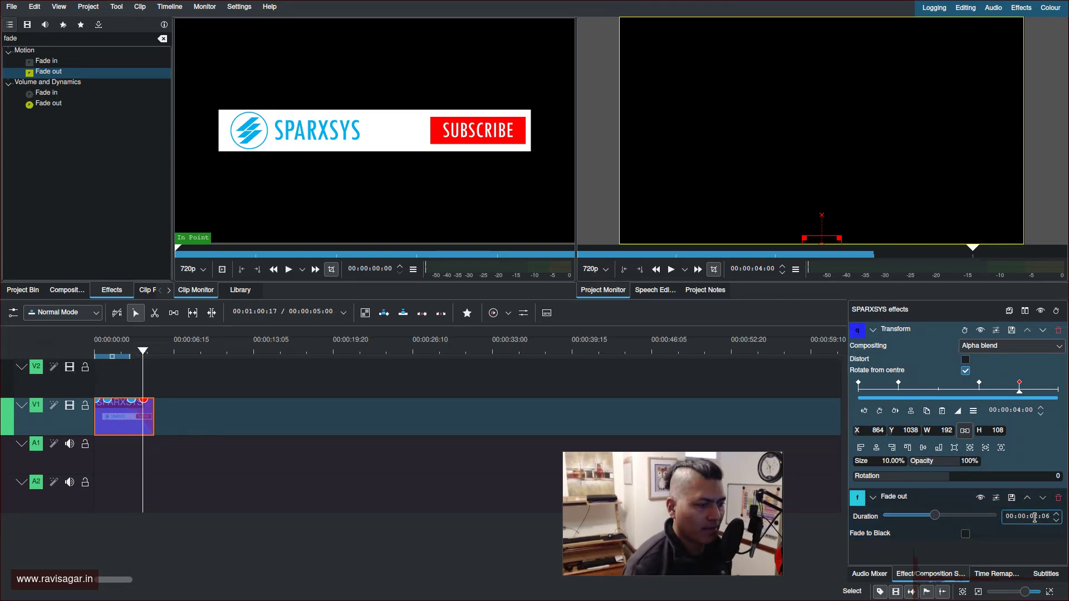
Set the Fade out effect's duration to 00:00:01:00 on the SPARXSYS clip.
double_click(1034, 516)
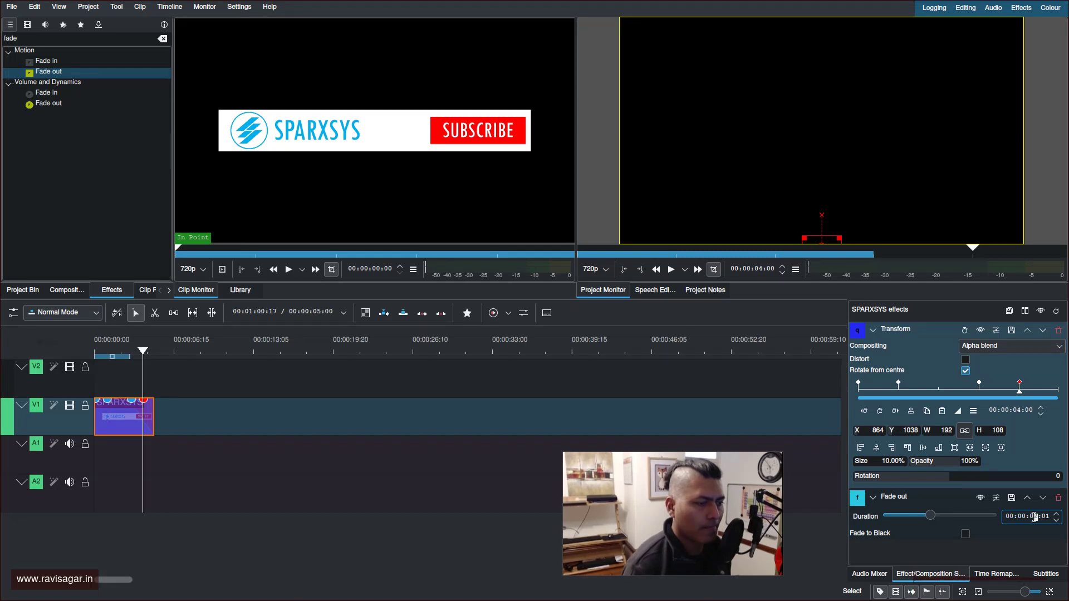
text(01)
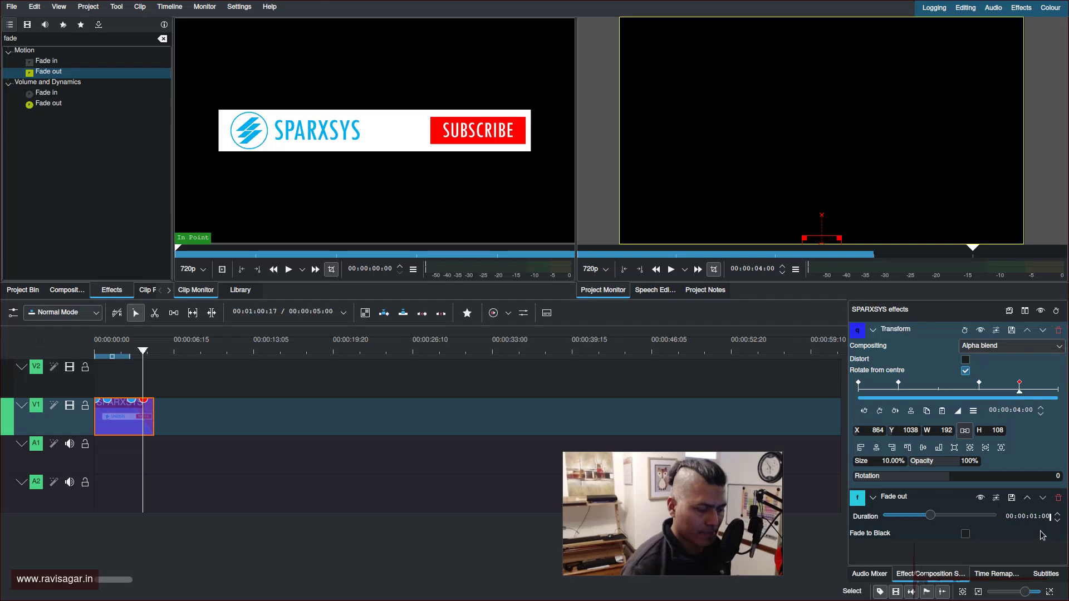
key(Return)
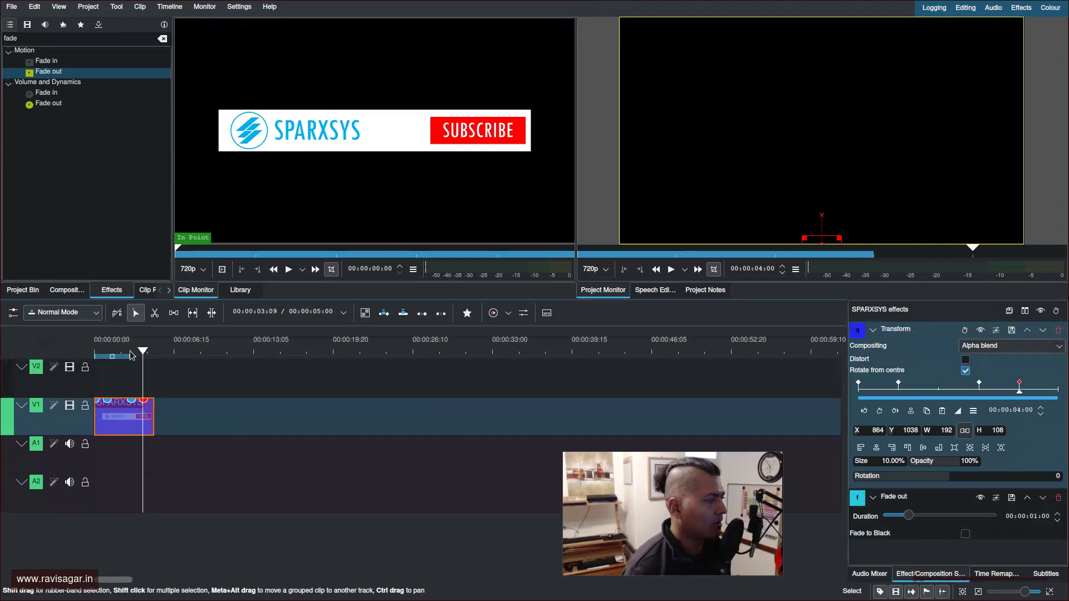
Play the clip from the start and scrub back through its shrinking section to check the one-second fade-out.
drag(132, 356, 87, 346)
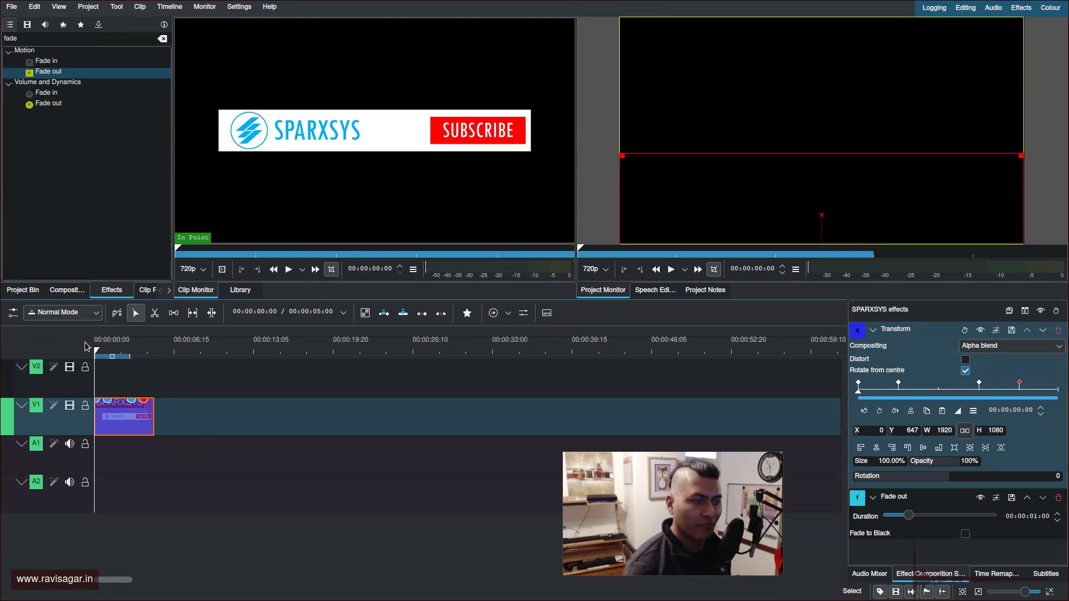
key(space)
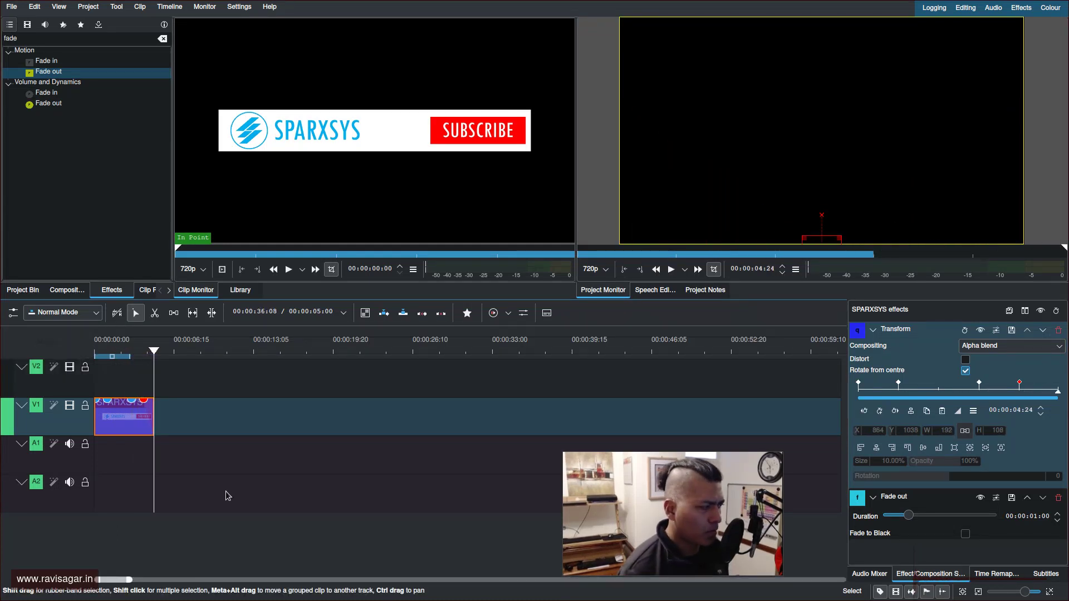
click(137, 352)
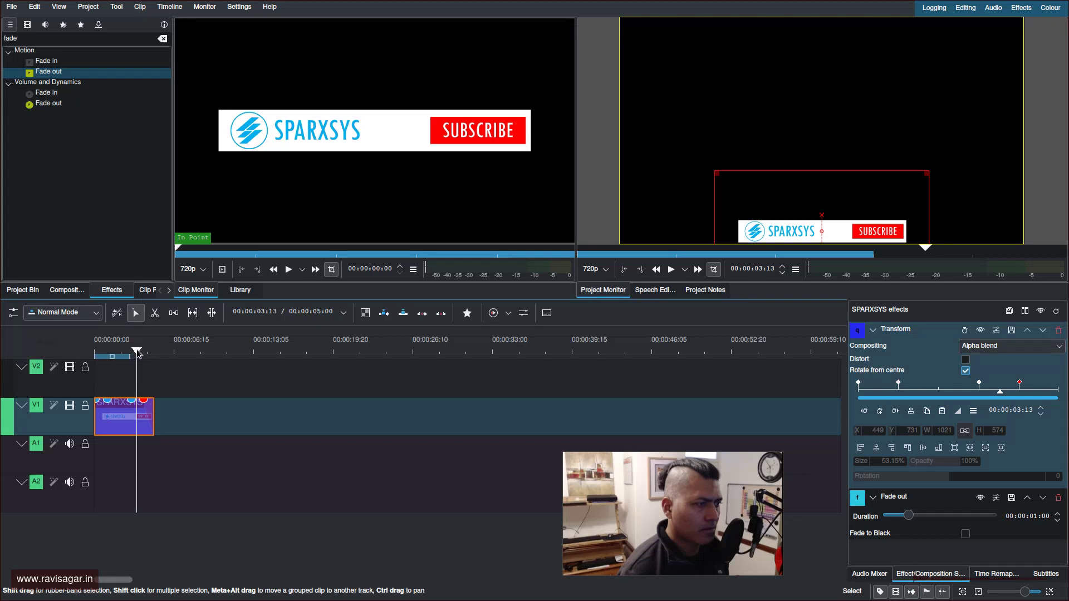
mouse_move(137, 351)
mouse_down()
mouse_move(146, 352)
mouse_move(129, 351)
mouse_up()
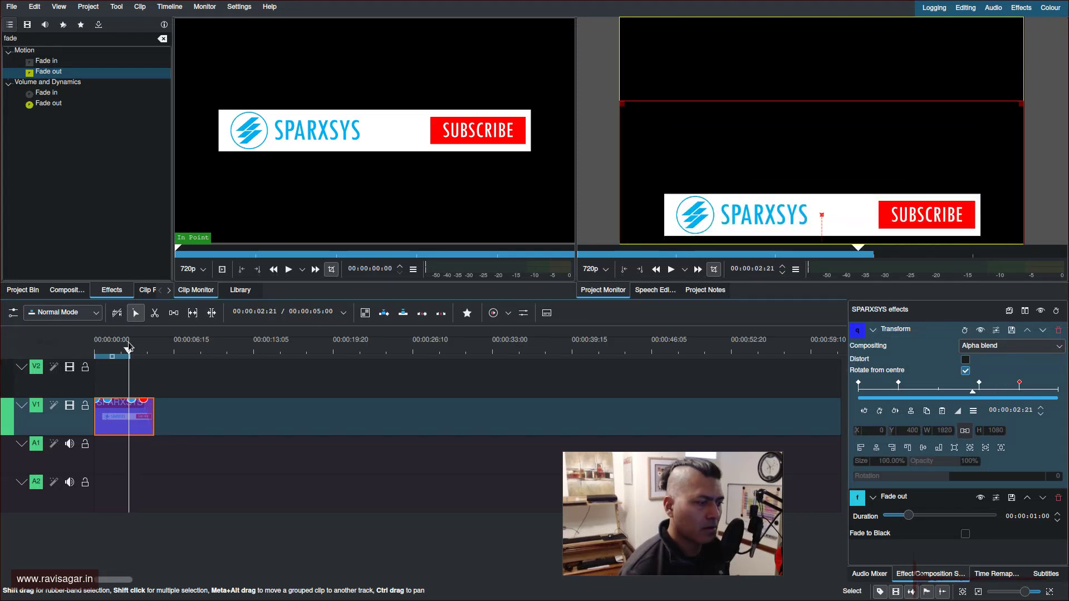
Set the Fade out effect's duration to 00:00:02:00.
click(1031, 513)
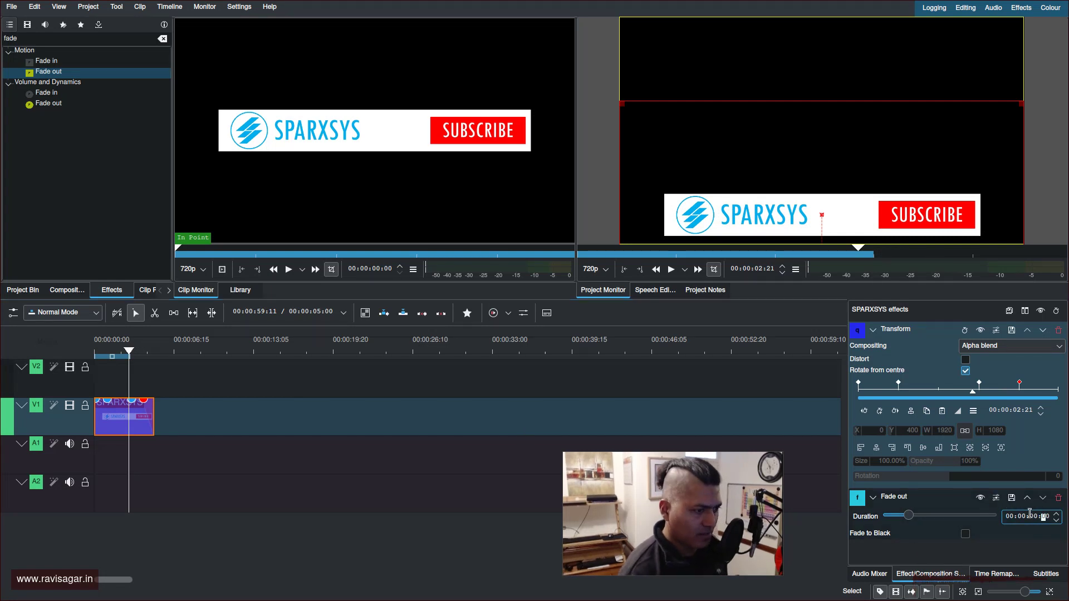
text(2)
key(Return)
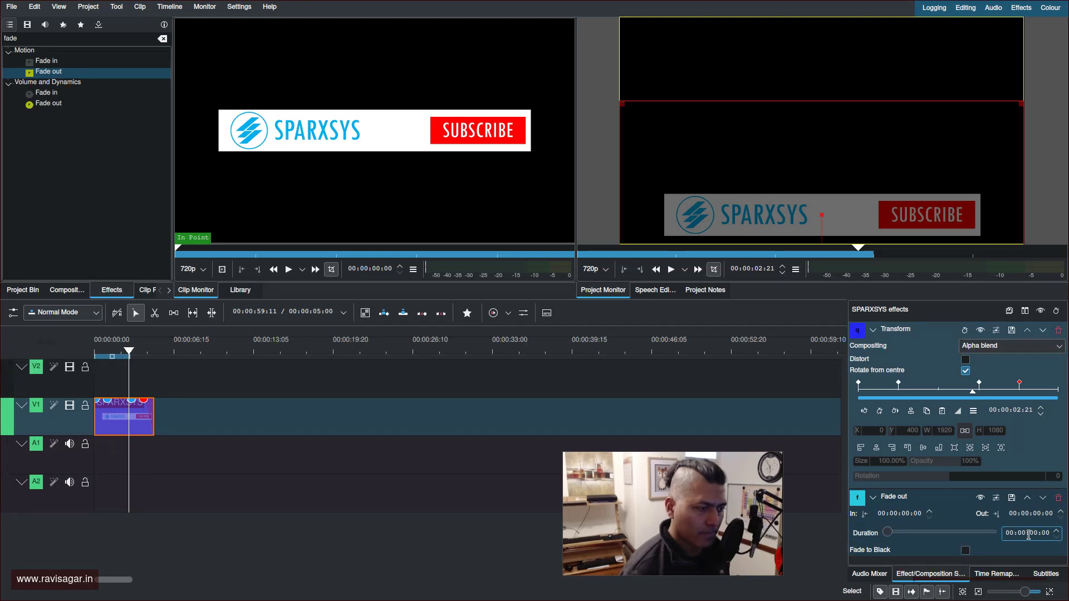
click(889, 535)
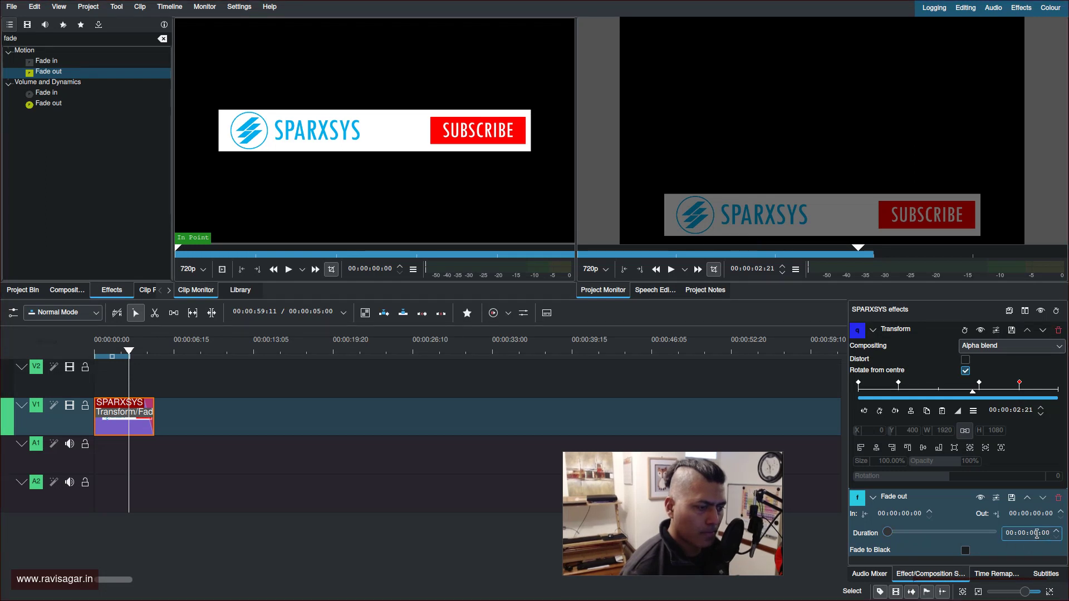
scroll(1020, 536, up, 5)
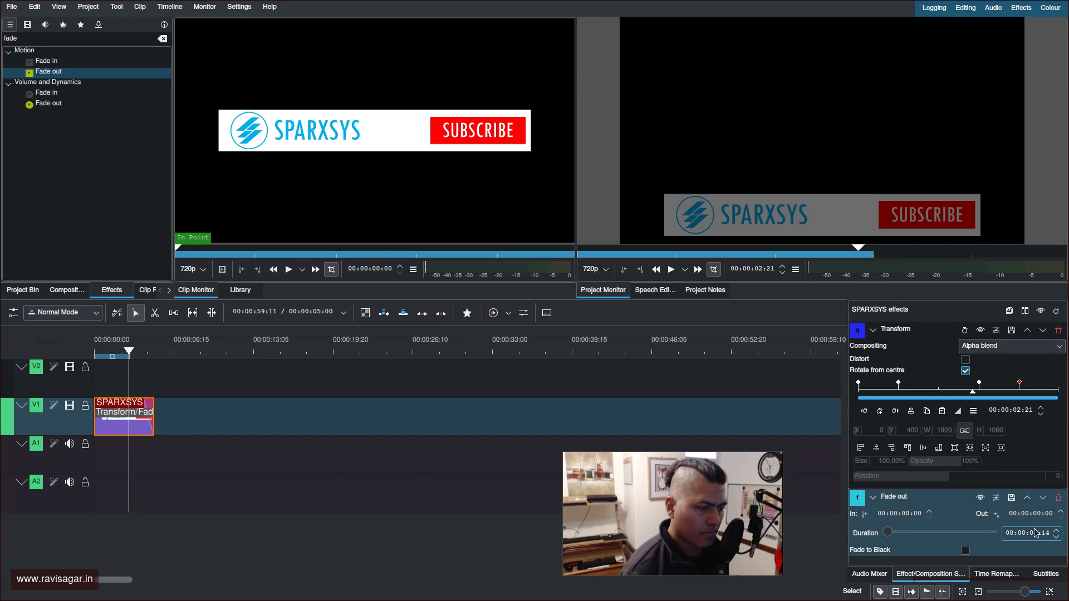
scroll(1033, 533, up, 4)
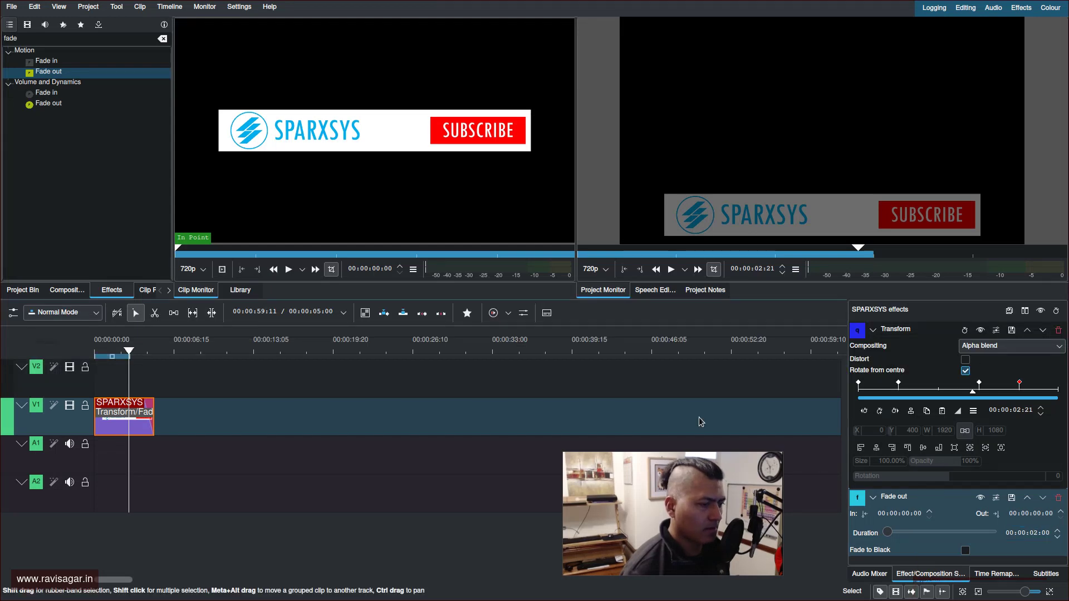
Play the clip from the start to check the two-second fade-out, collapsing and re-expanding the Transform and Fade out settings.
drag(126, 352, 95, 356)
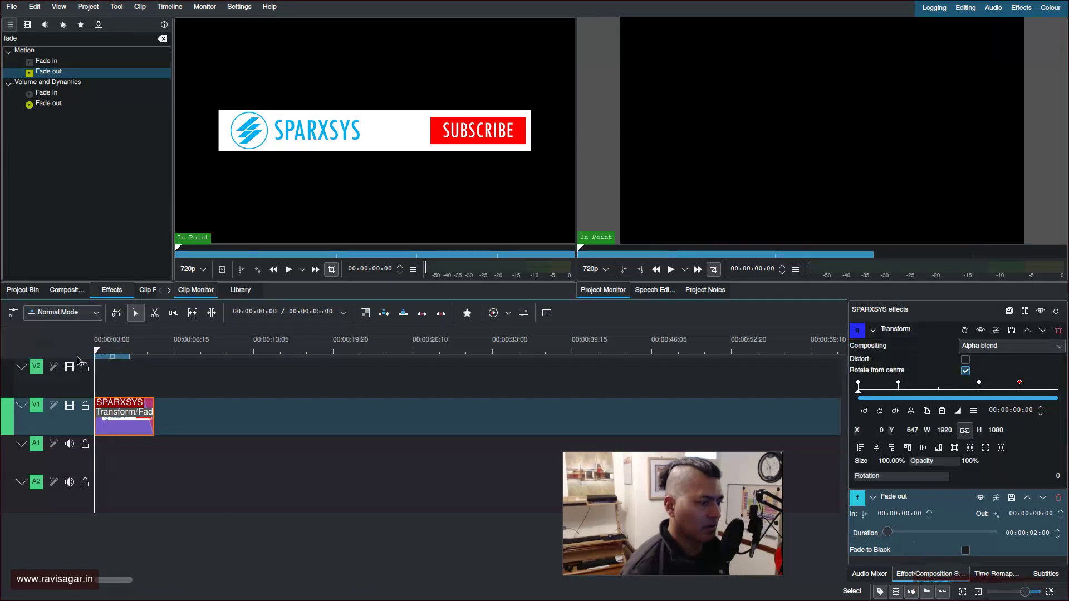
click(872, 330)
key(space)
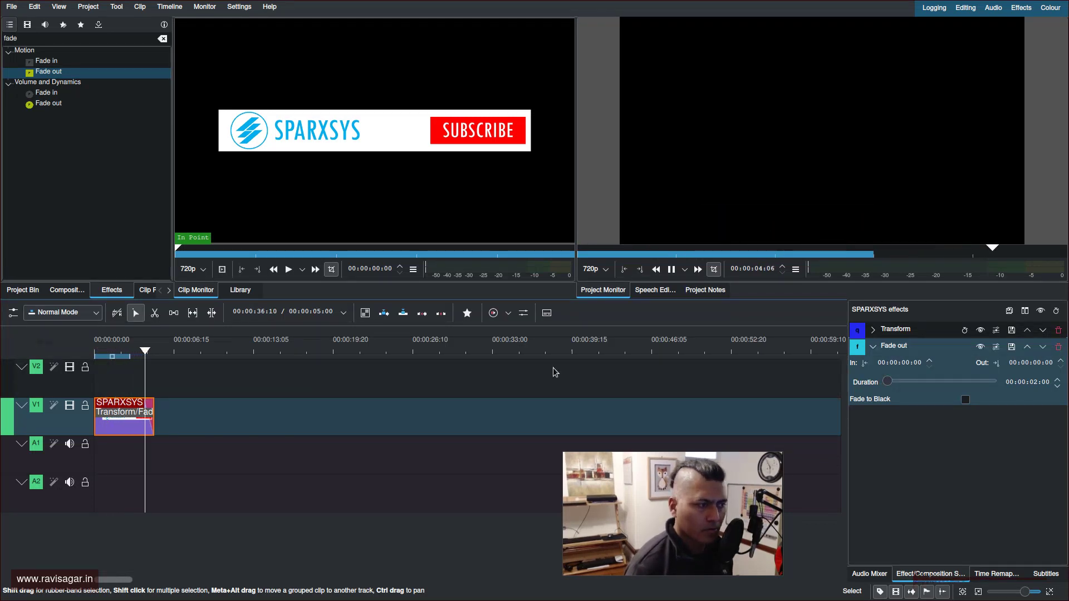
click(872, 345)
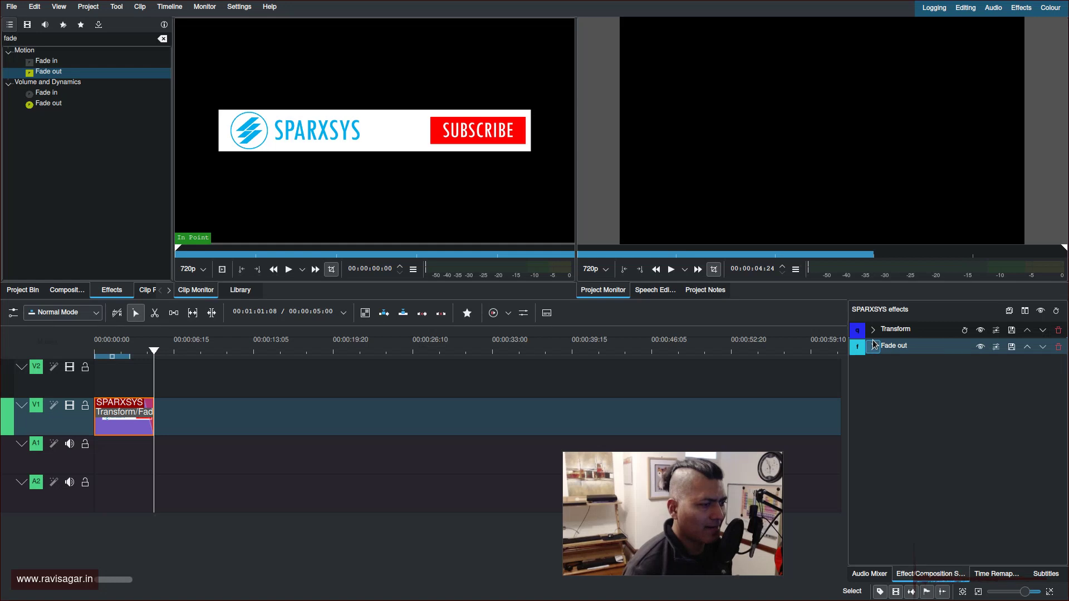
click(873, 346)
click(872, 331)
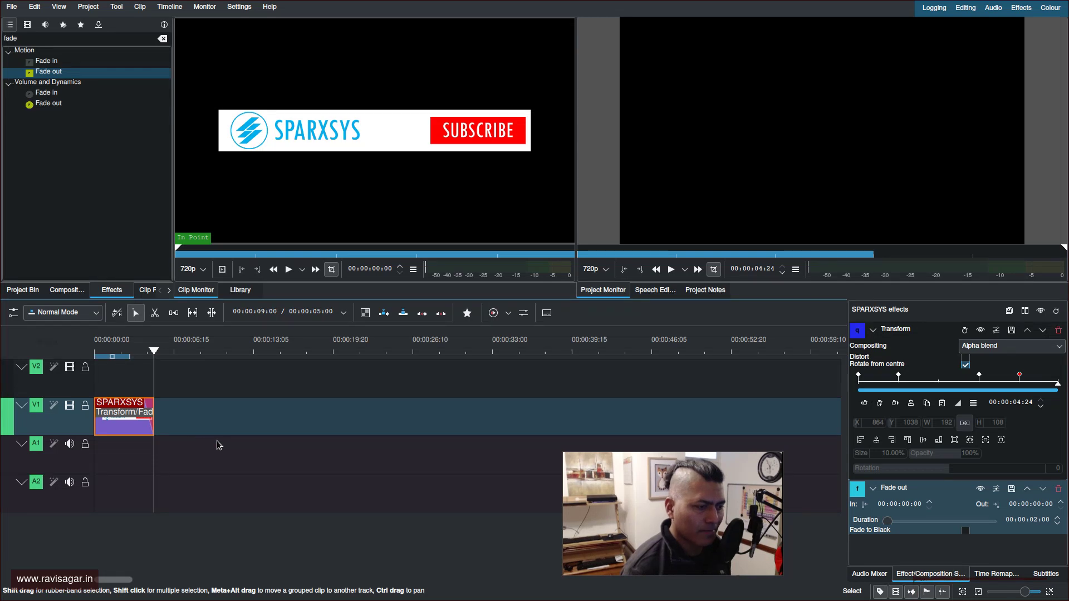
Replace the SPARXSYS clip's Fade out effect with a fresh one lasting 00:00:03:00, and play the clip from the start.
click(1058, 488)
drag(59, 74, 126, 417)
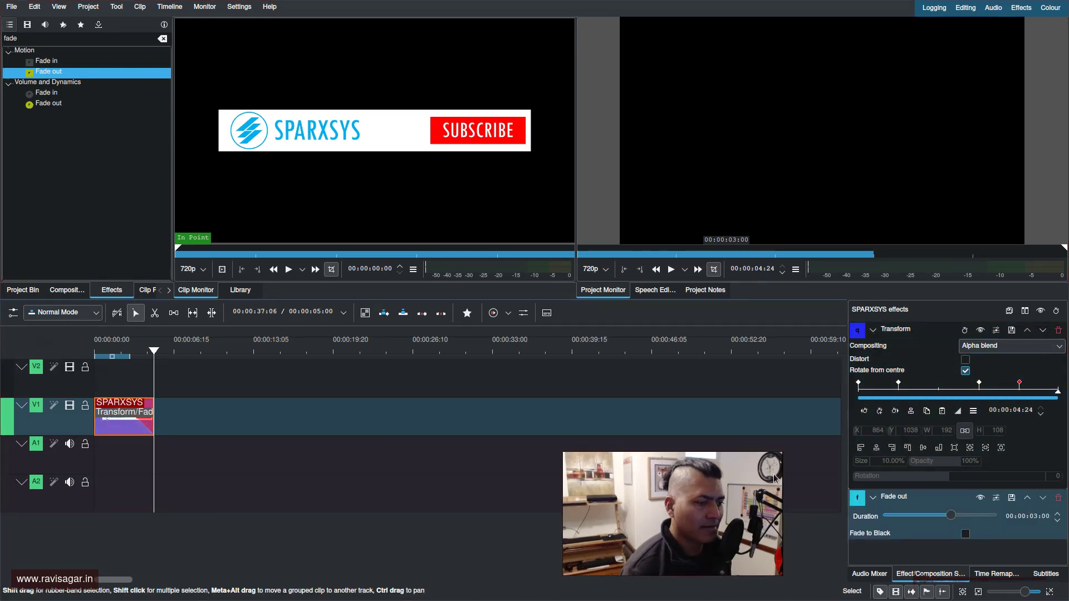
drag(140, 358, 57, 356)
key(space)
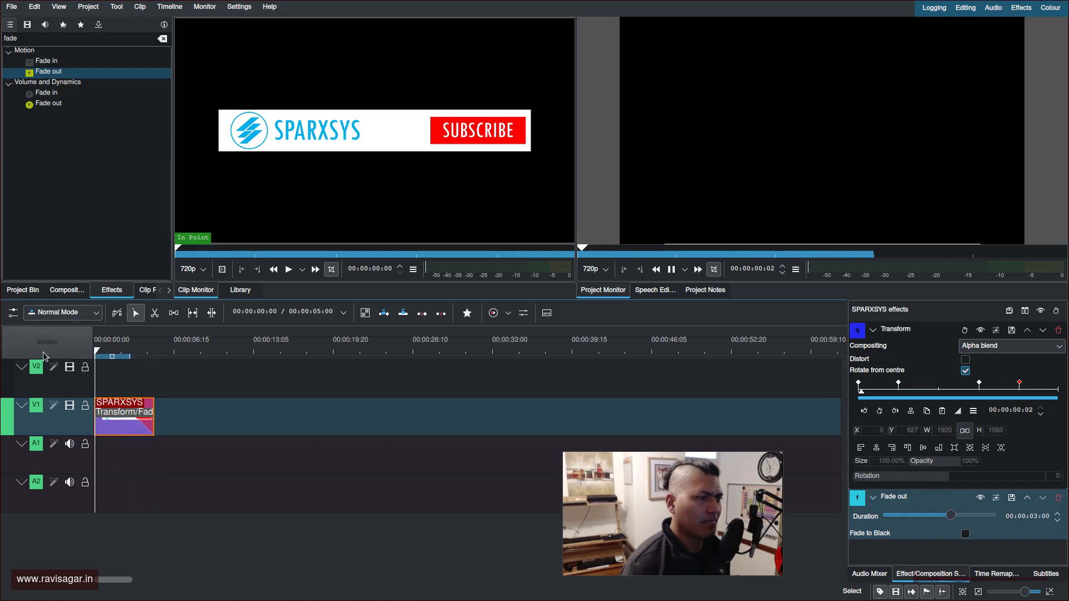